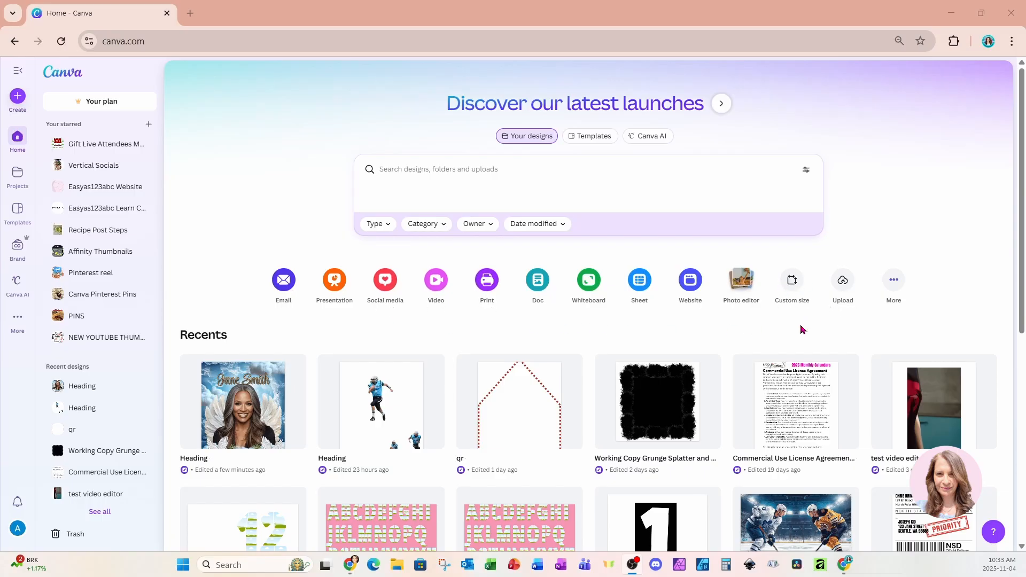
Create a new custom-size design 4 in wide by 6 in high.
click(794, 285)
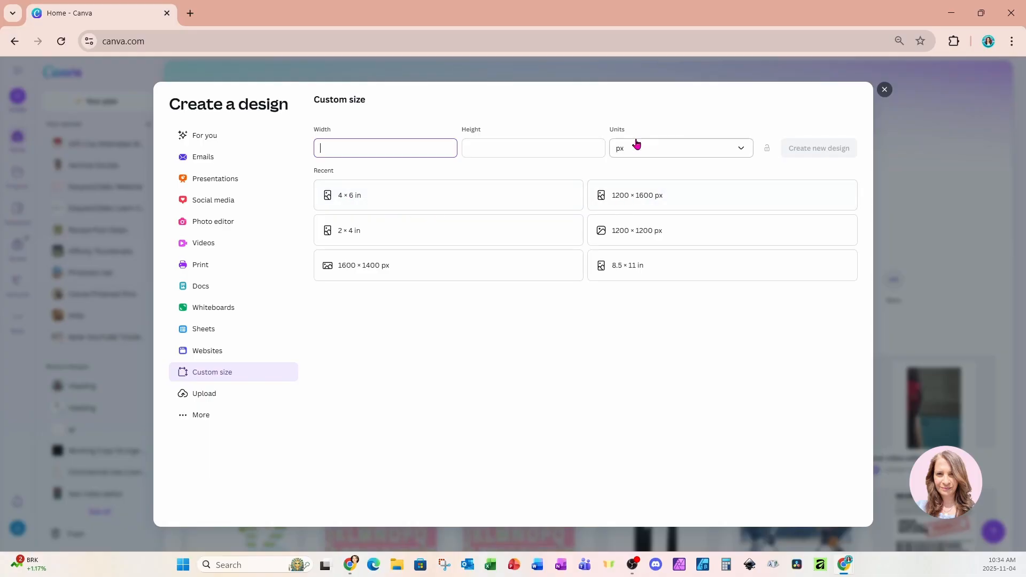
click(741, 149)
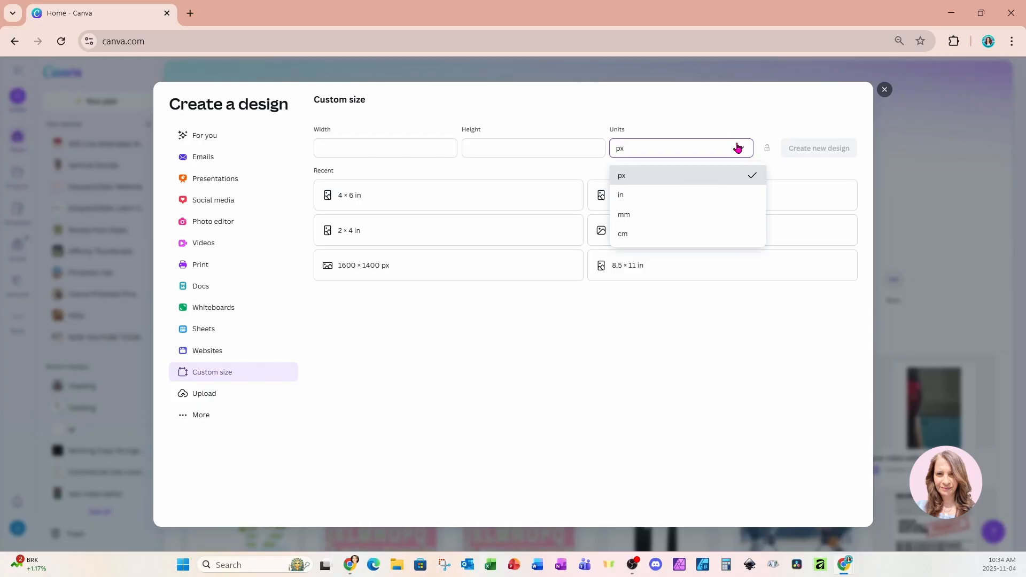
click(632, 197)
click(430, 147)
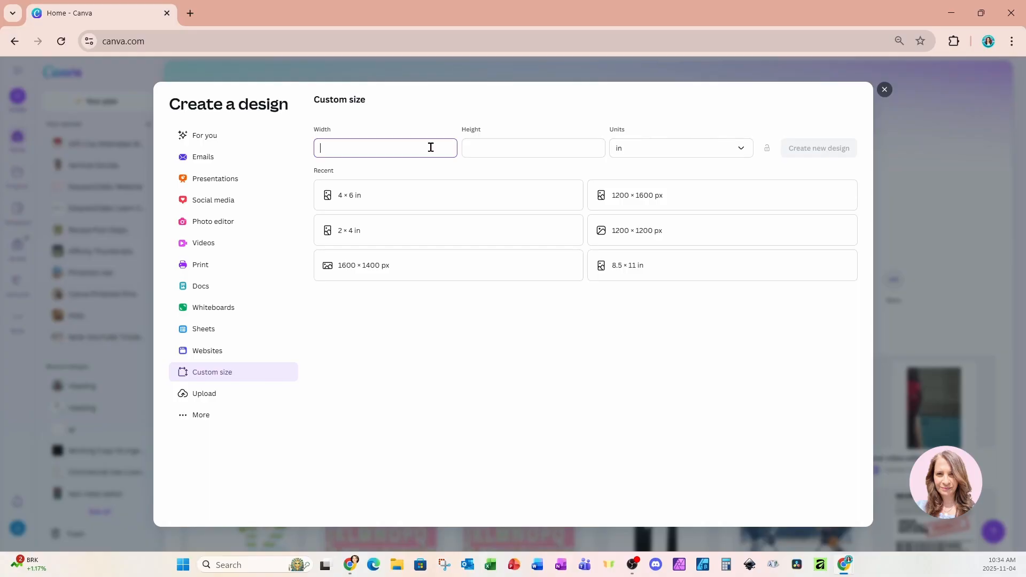
text(4)
click(479, 144)
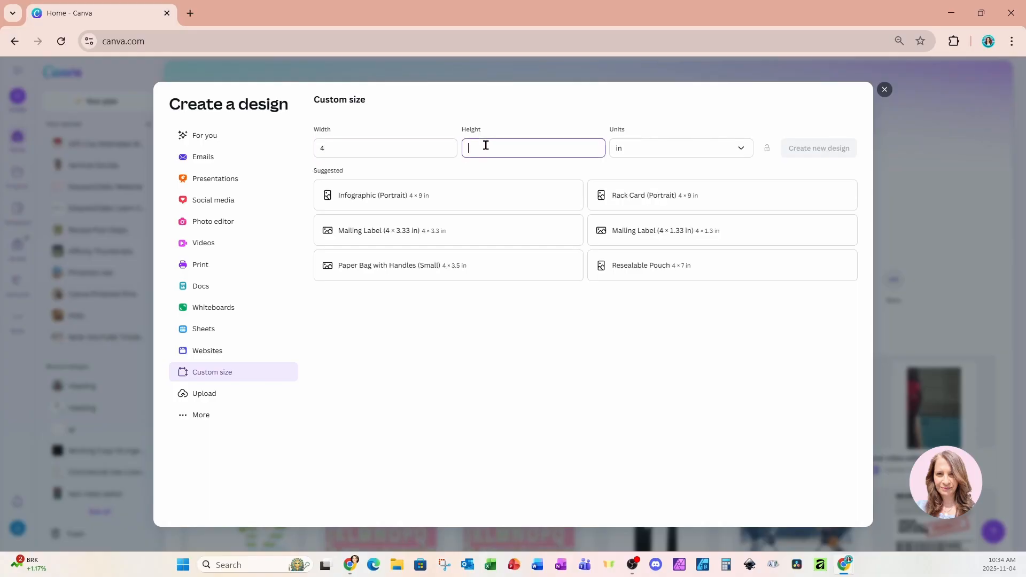
text(6)
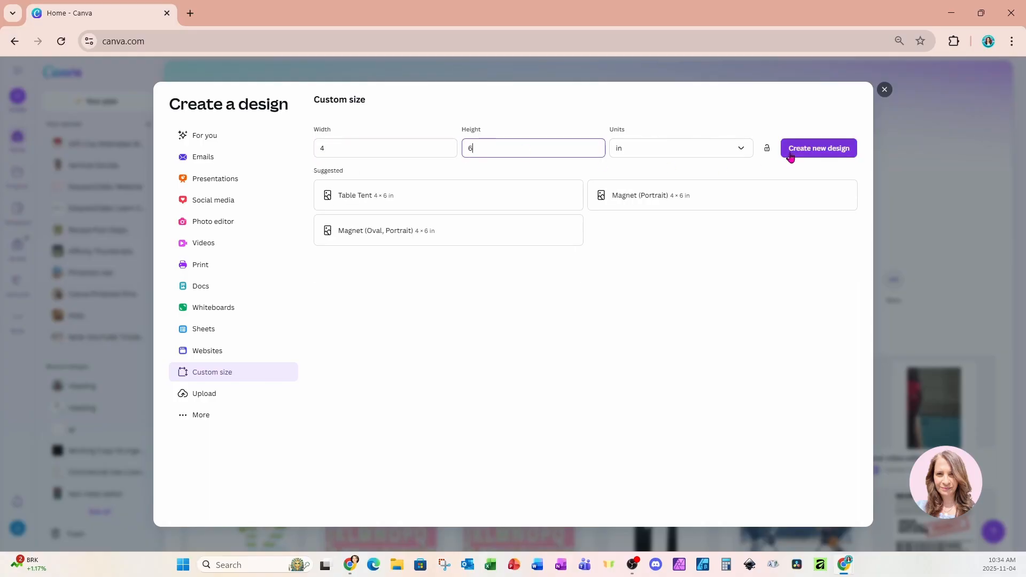
click(793, 150)
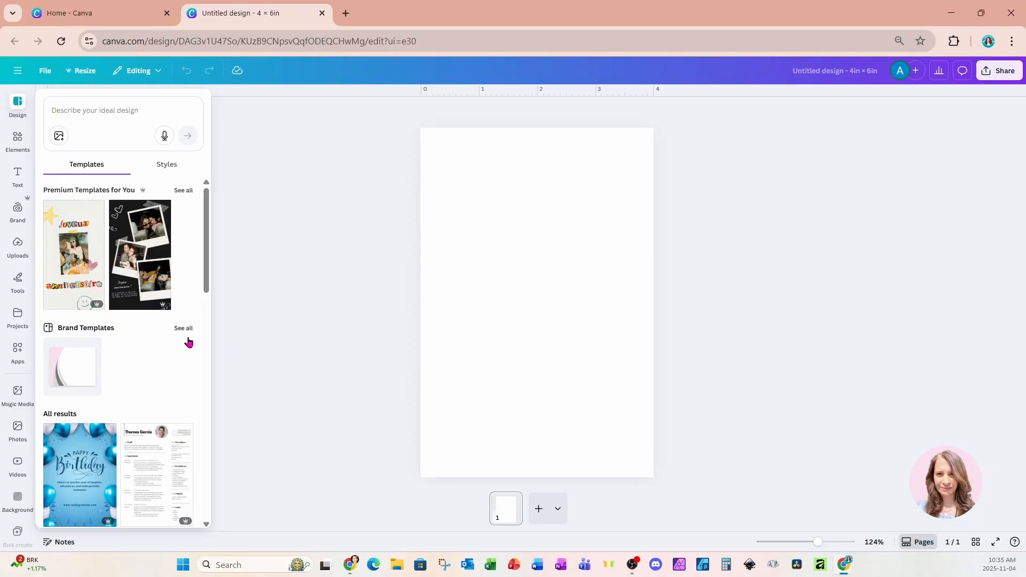
Place the uploaded close-up portrait of the smiling woman with long grey-brown hair on the blank page.
click(487, 308)
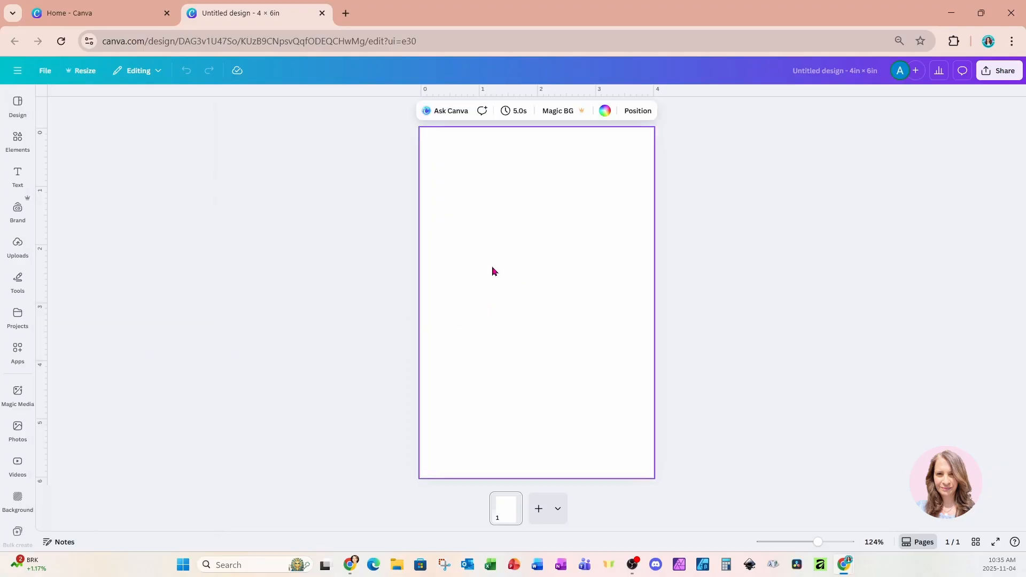
click(19, 257)
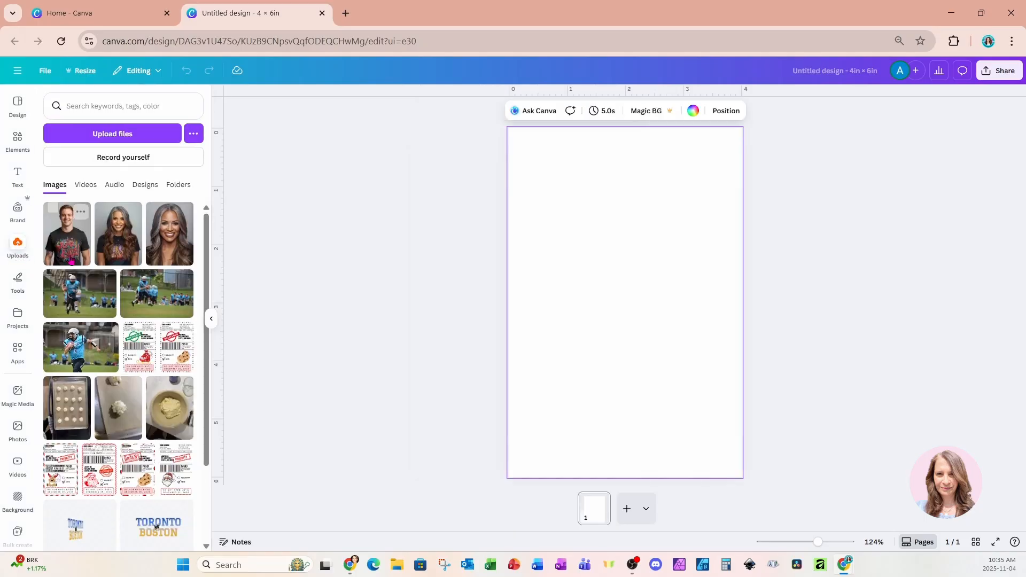
click(160, 235)
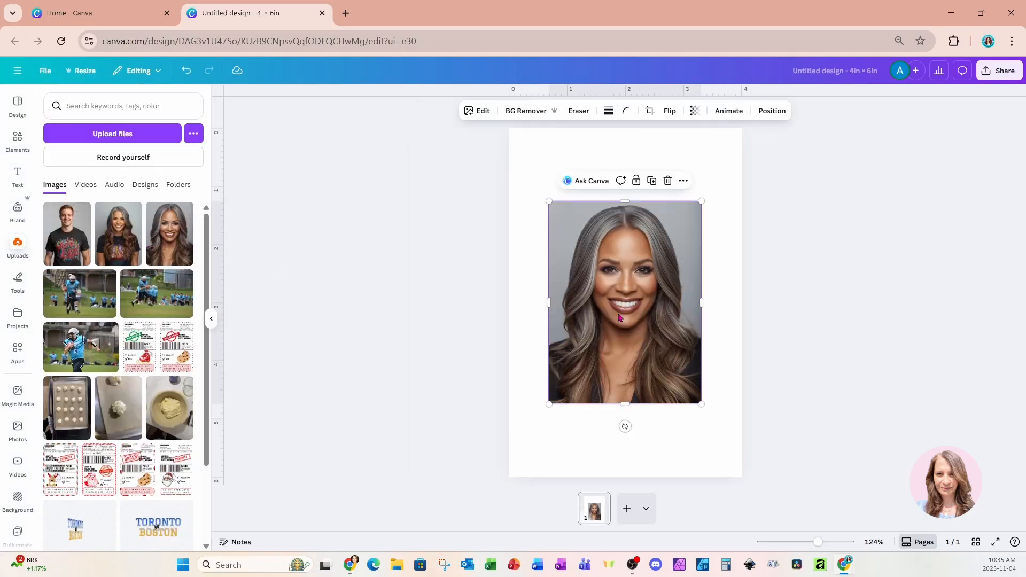
click(685, 443)
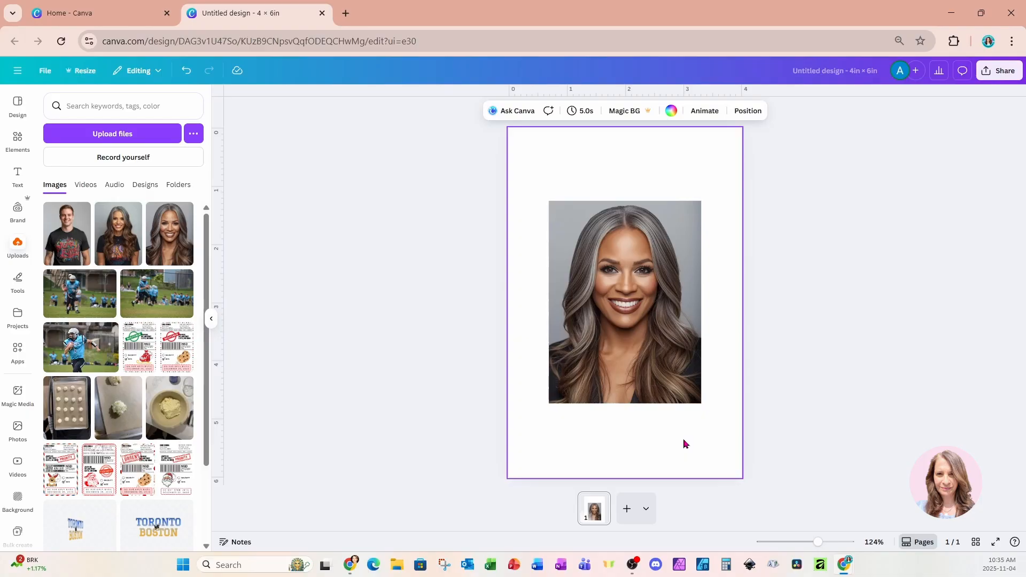
click(211, 319)
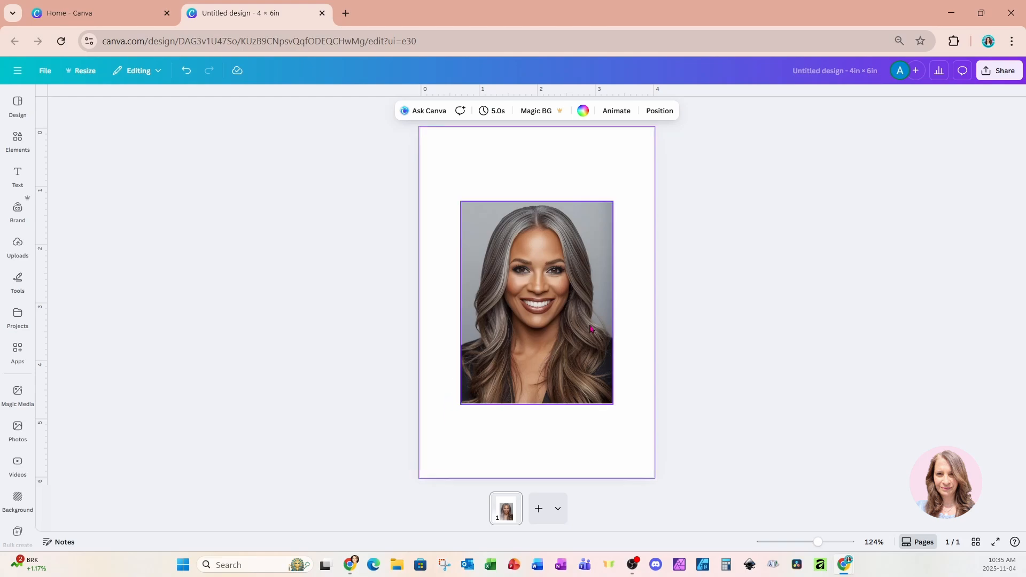
Extend the portrait with a freeform Magic Expand, widening it on both sides and lengthening it below to nearly fill the page width.
click(559, 344)
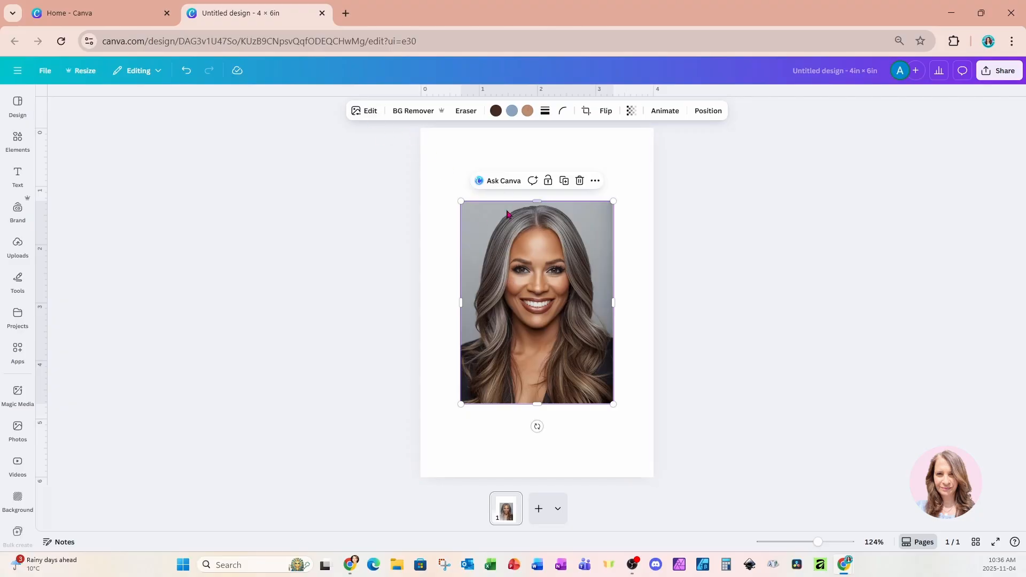
click(368, 112)
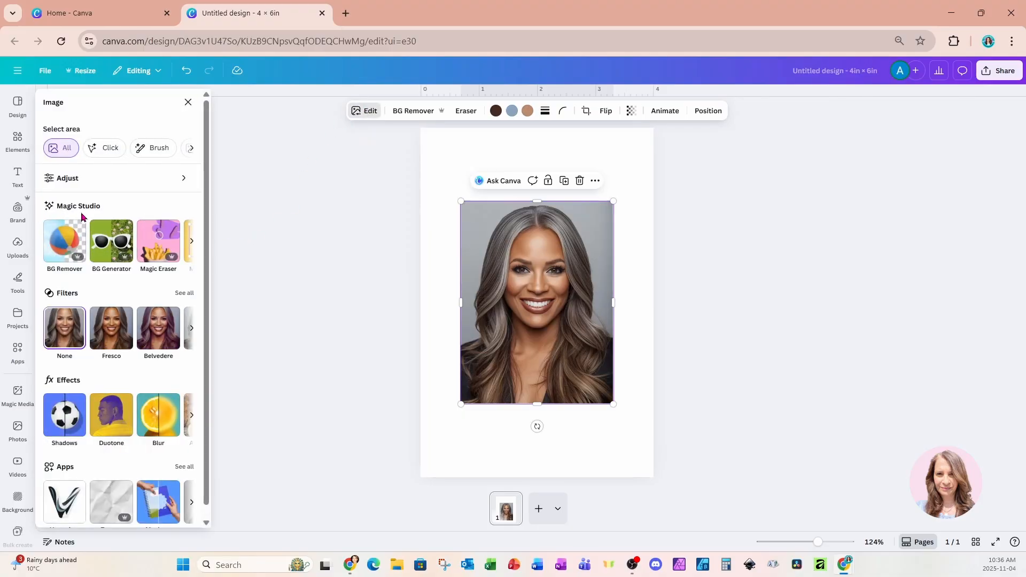
click(192, 247)
click(192, 247)
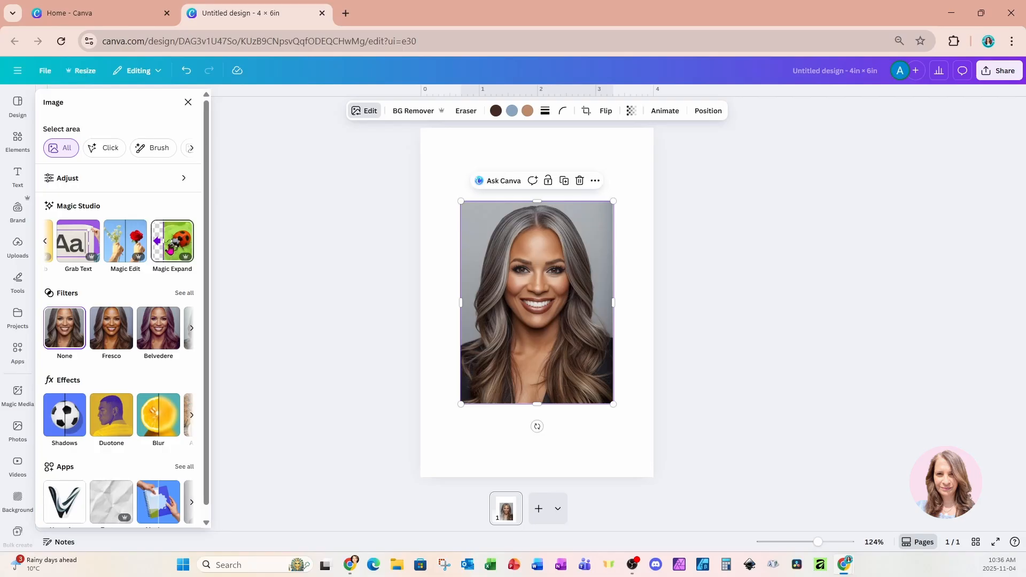
click(171, 246)
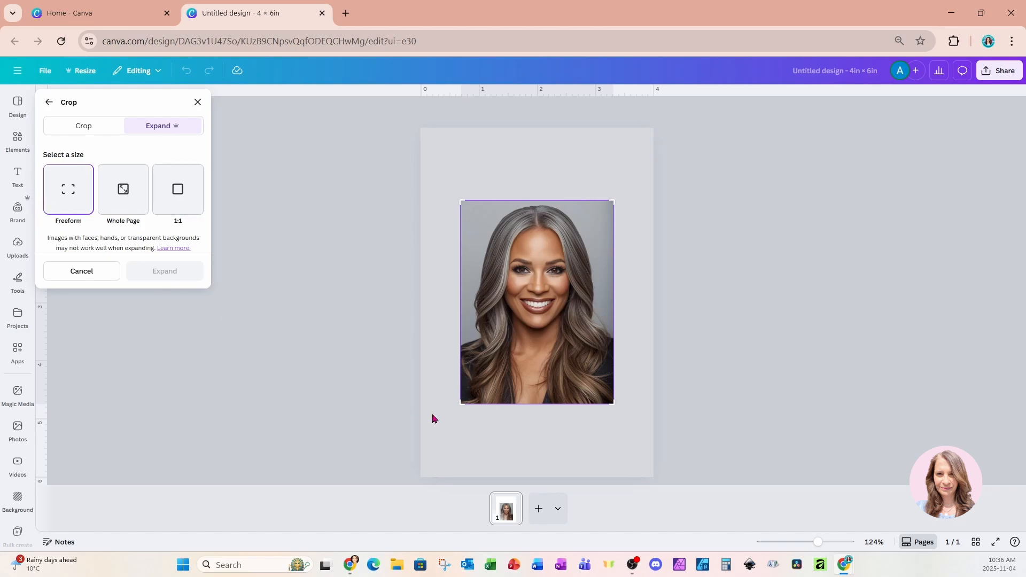
drag(457, 404, 425, 434)
drag(613, 435, 647, 458)
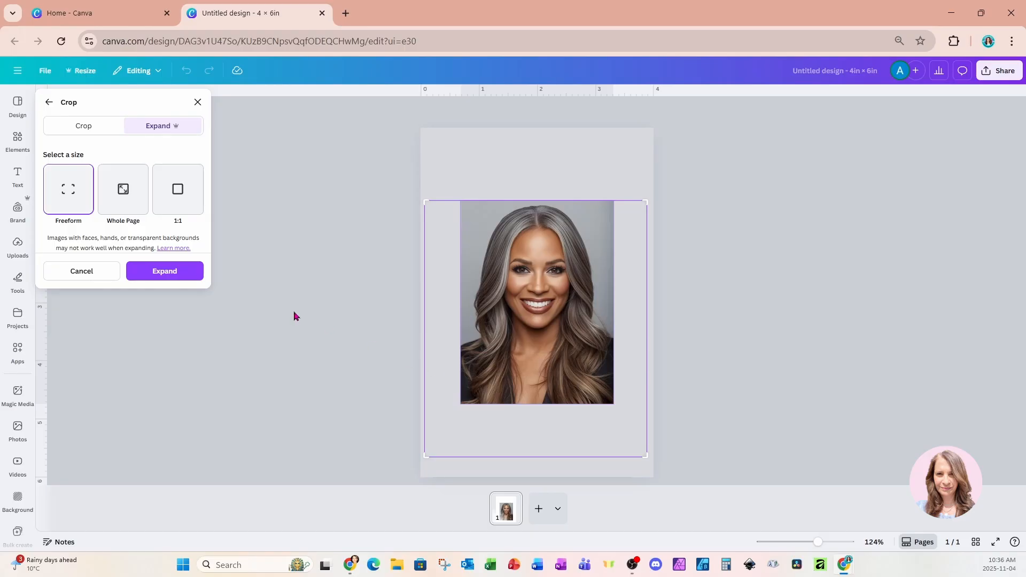
click(190, 274)
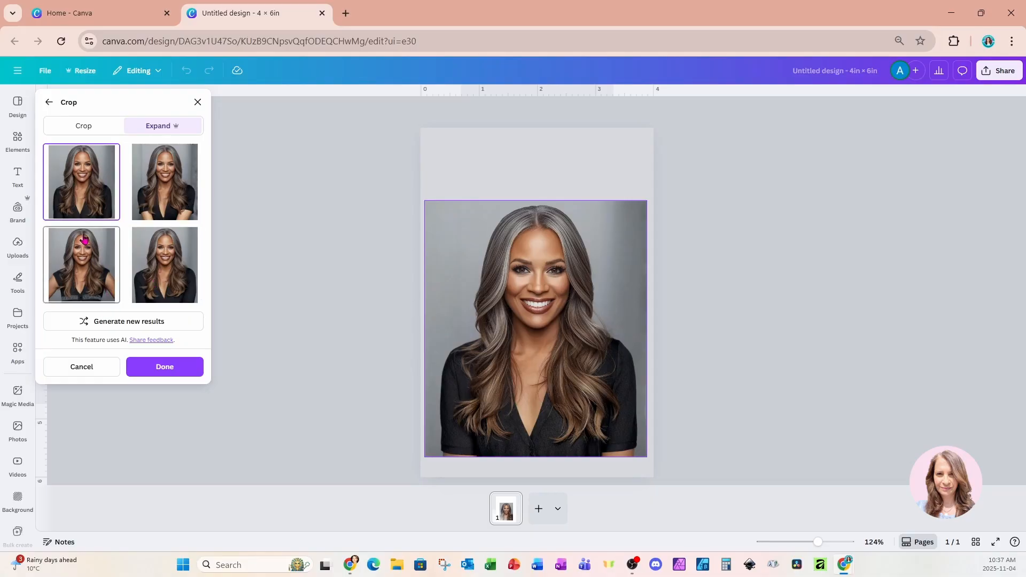
Compare the generated expansions, keep the first version of the portrait, and remove its background.
click(154, 194)
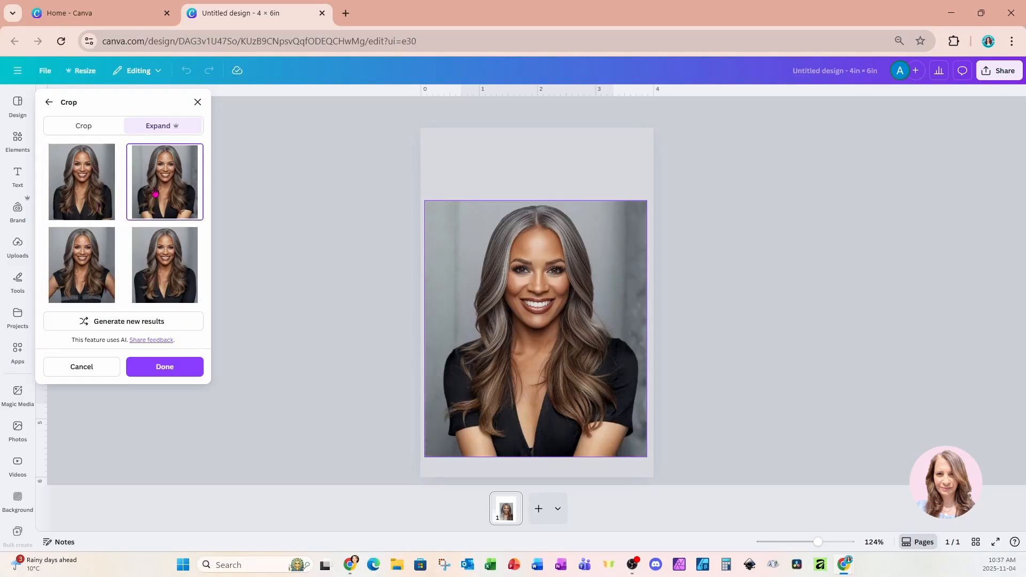
click(174, 264)
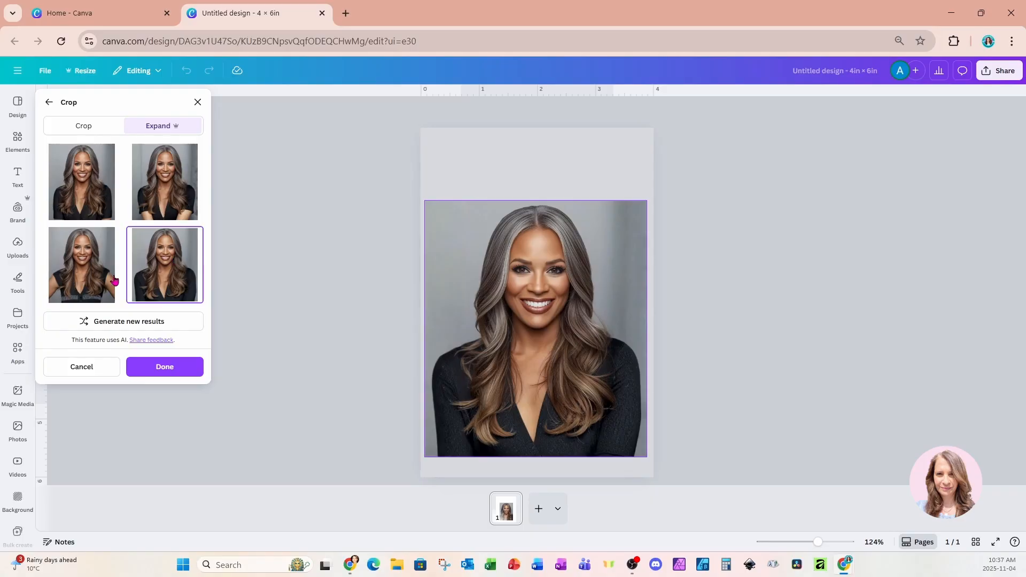
click(92, 282)
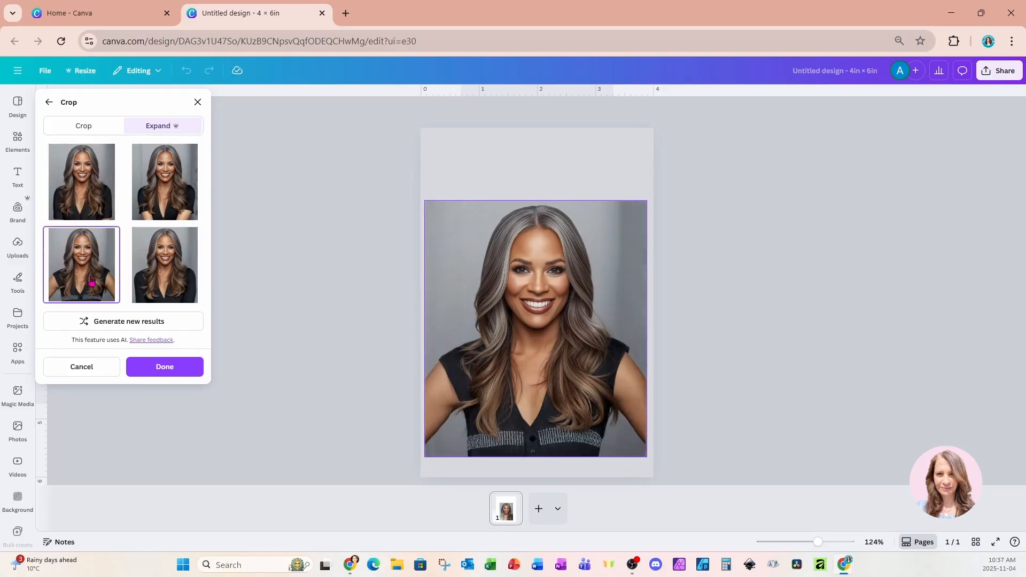
click(91, 214)
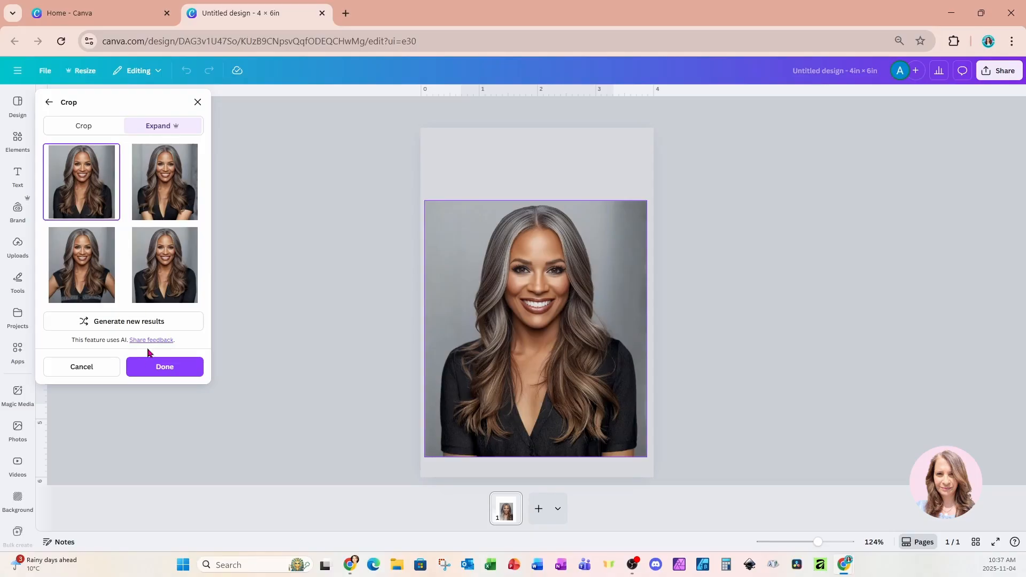
click(154, 368)
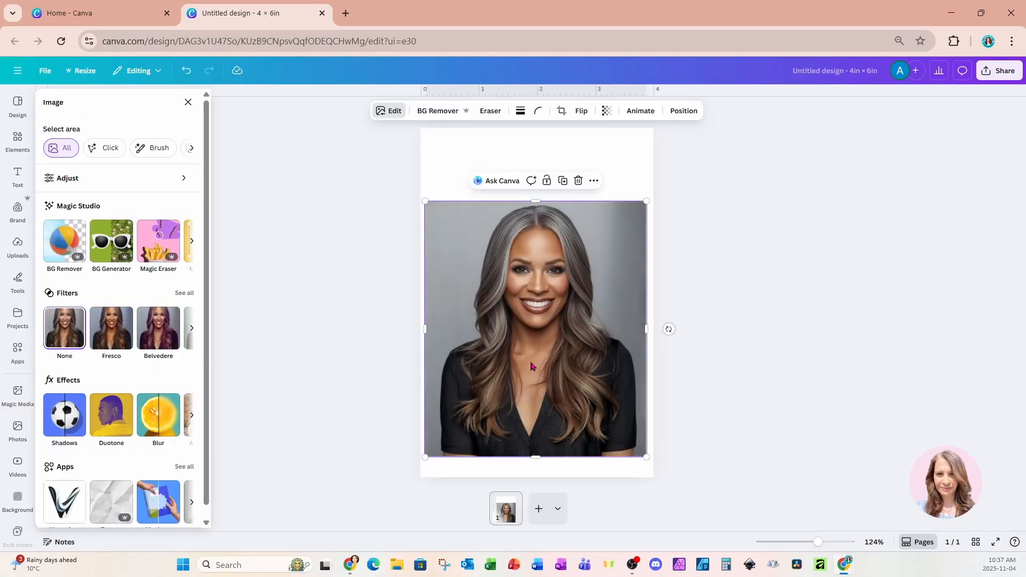
click(430, 111)
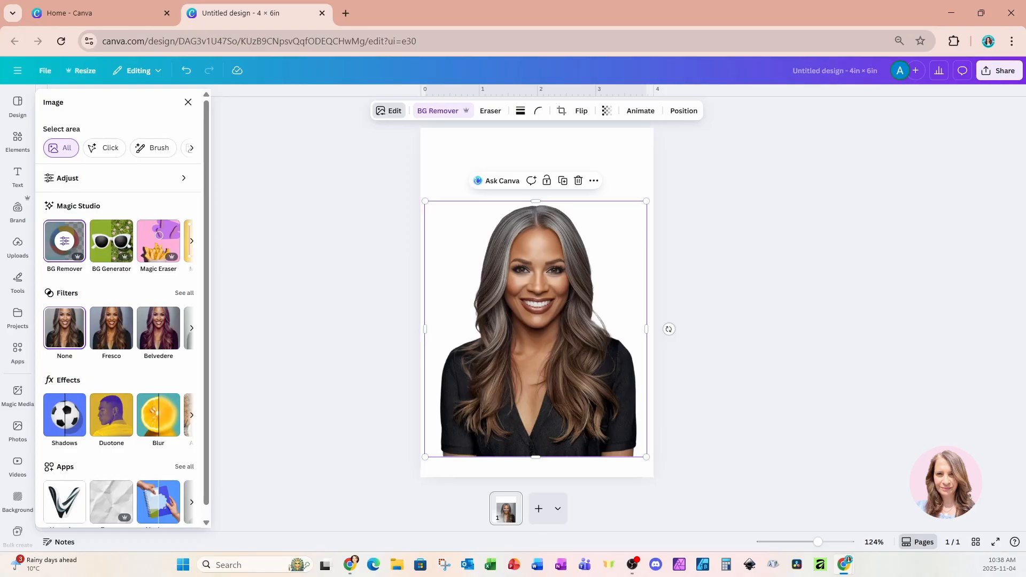
Search the elements for "blue sky with clouds" and add the photo of bright sun ringed by clouds from the photo results.
click(18, 140)
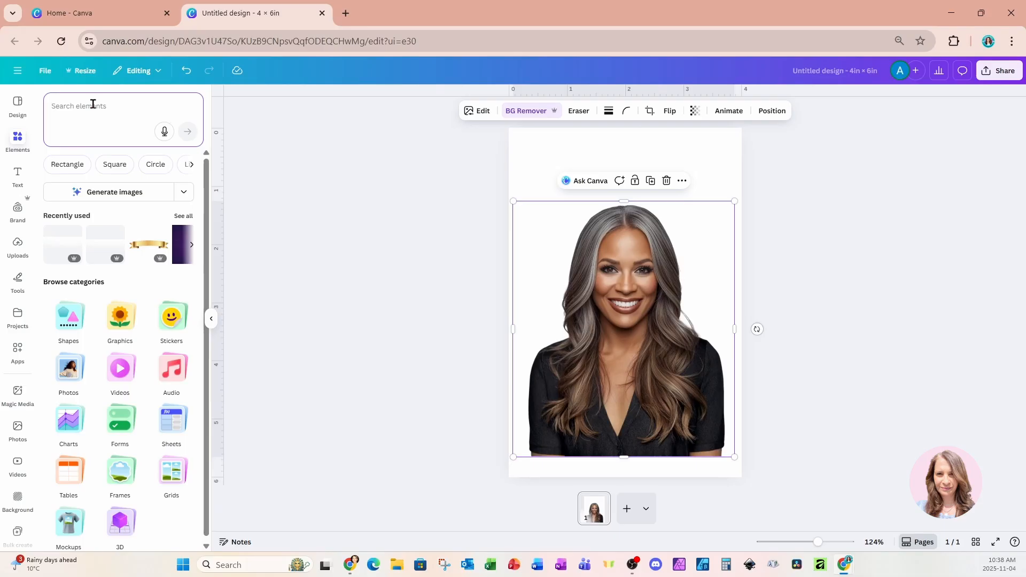
text(blue sky with clouds)
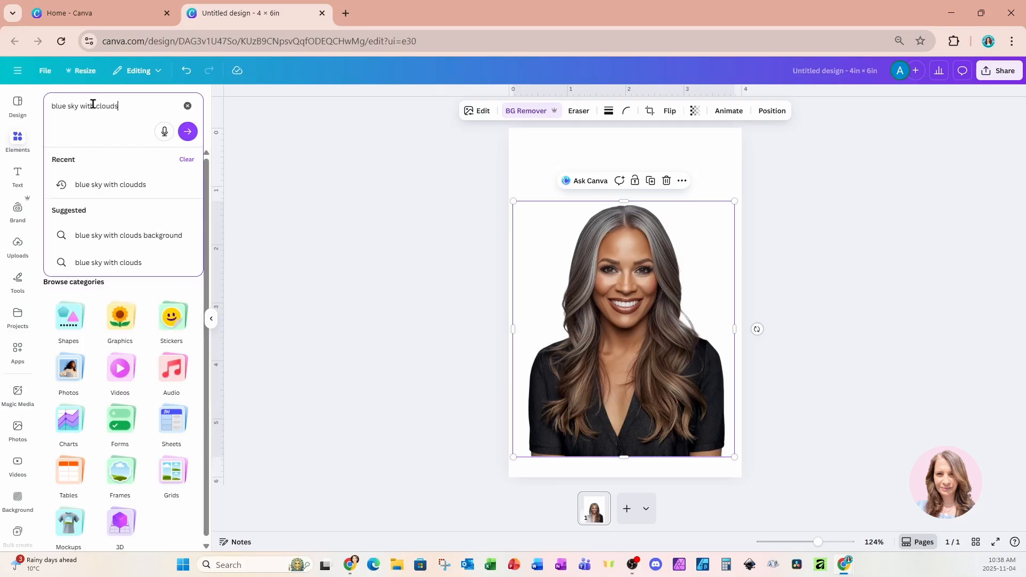
key(Return)
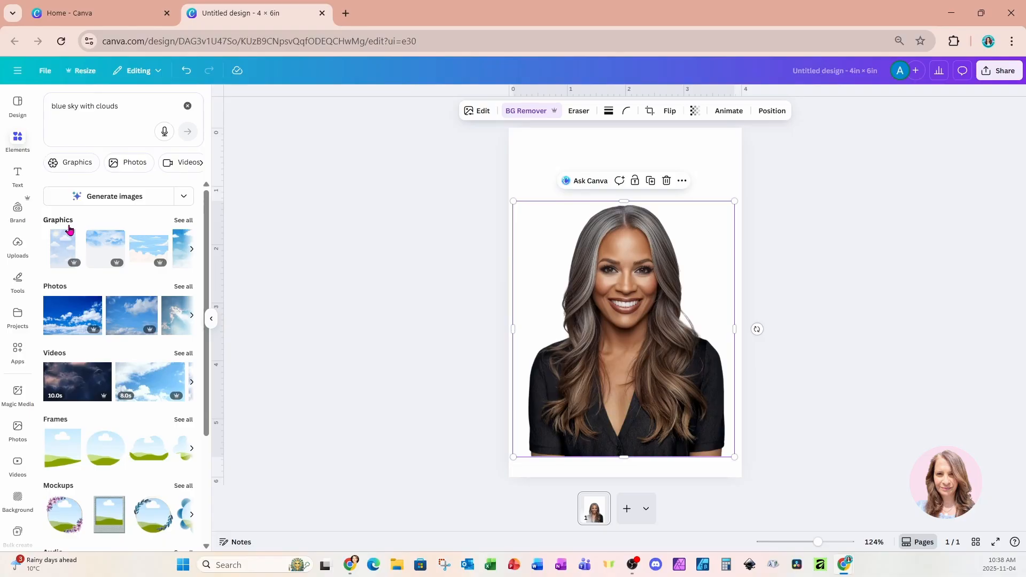
click(184, 286)
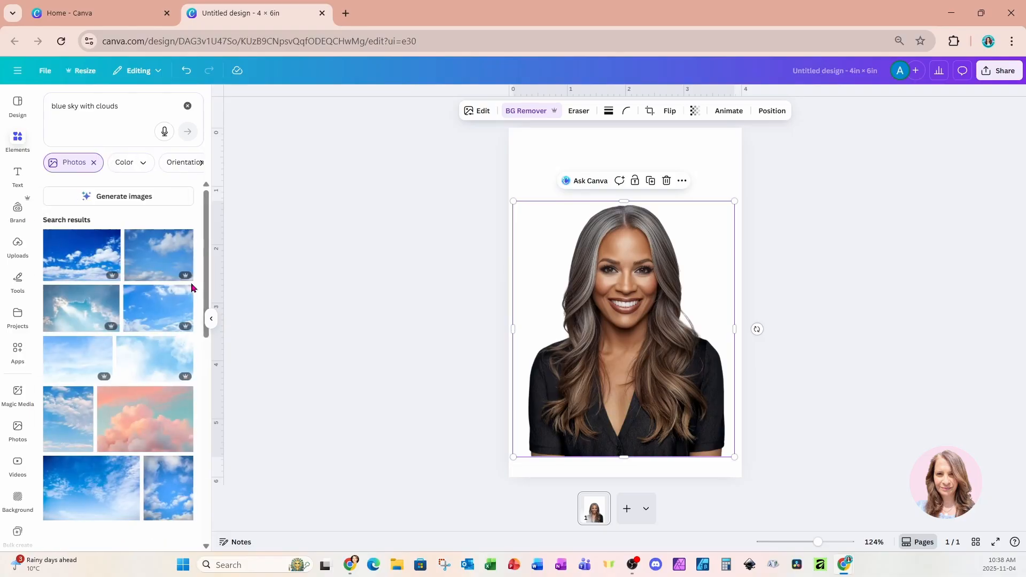
scroll(125, 399, down, 10)
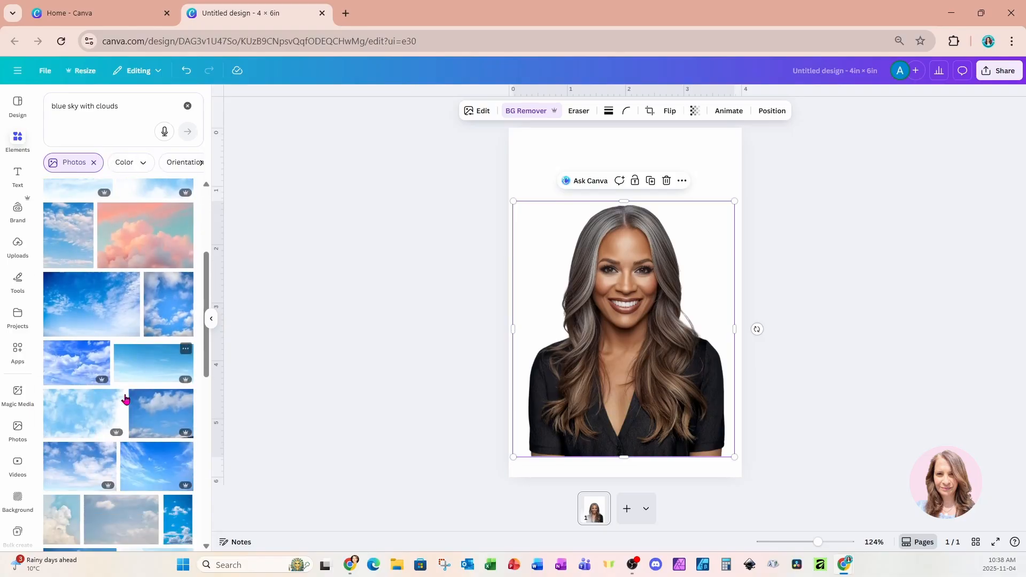
scroll(125, 399, down, 4)
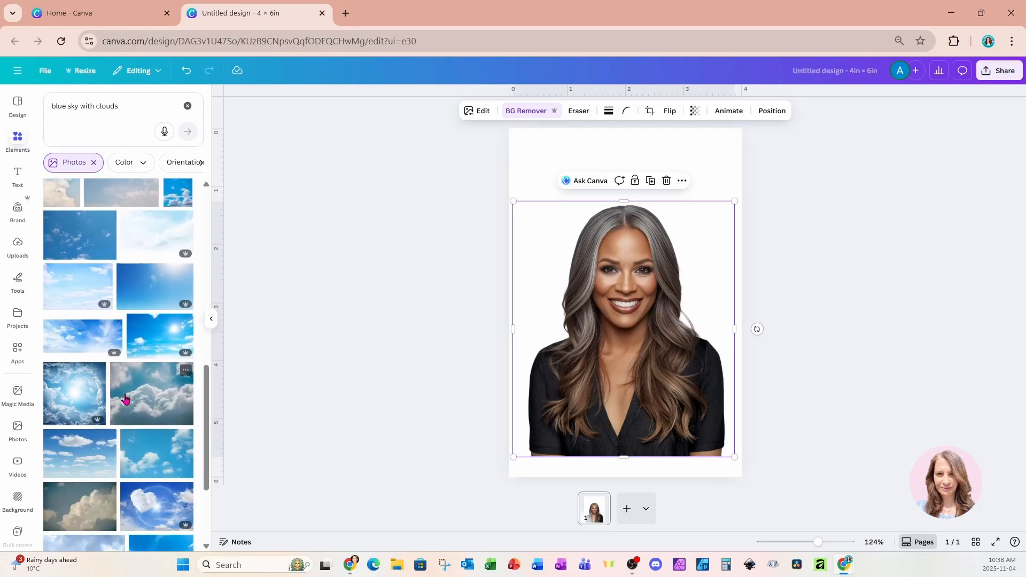
click(81, 408)
Align the sky photo with the page's top edge, enlarge it to 4 in wide by 4.43 in high, and send it to the back.
drag(601, 328, 601, 284)
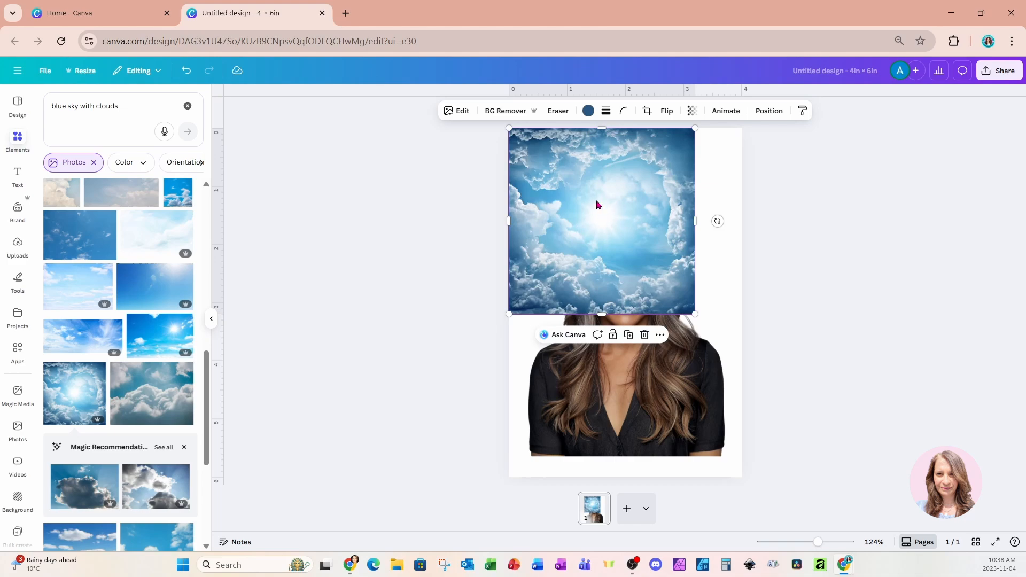
drag(693, 310, 733, 363)
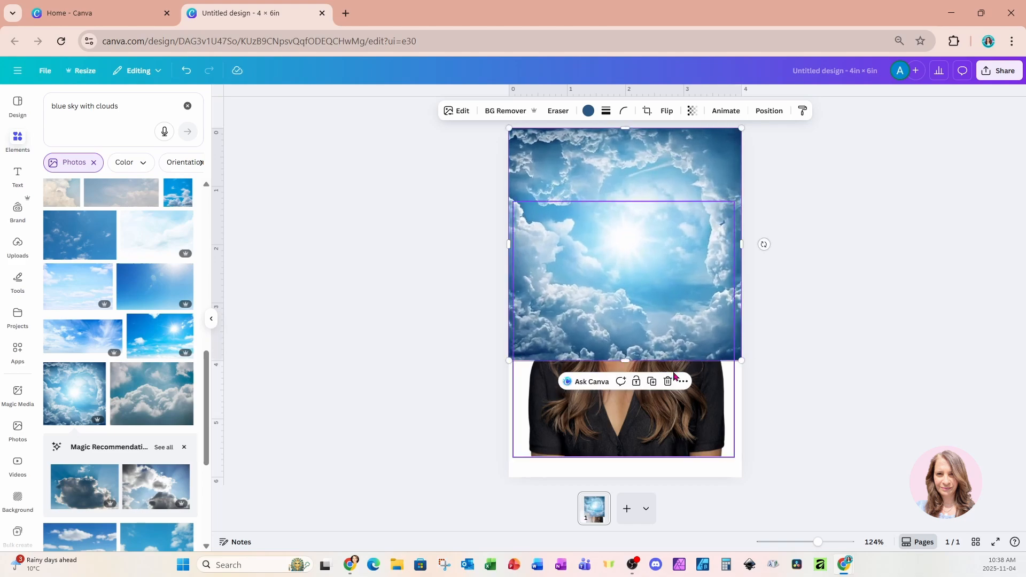
drag(630, 363, 629, 386)
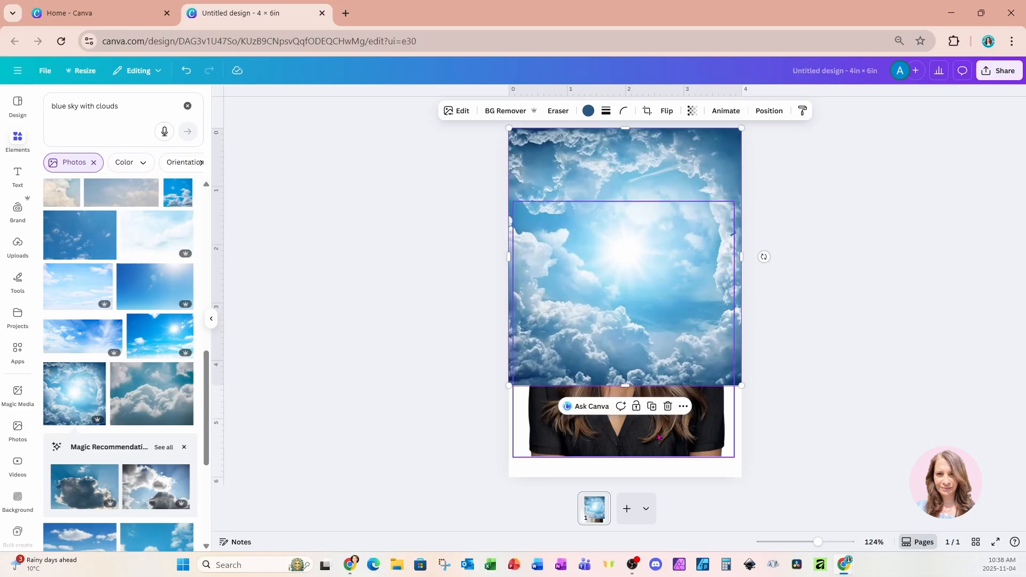
click(768, 110)
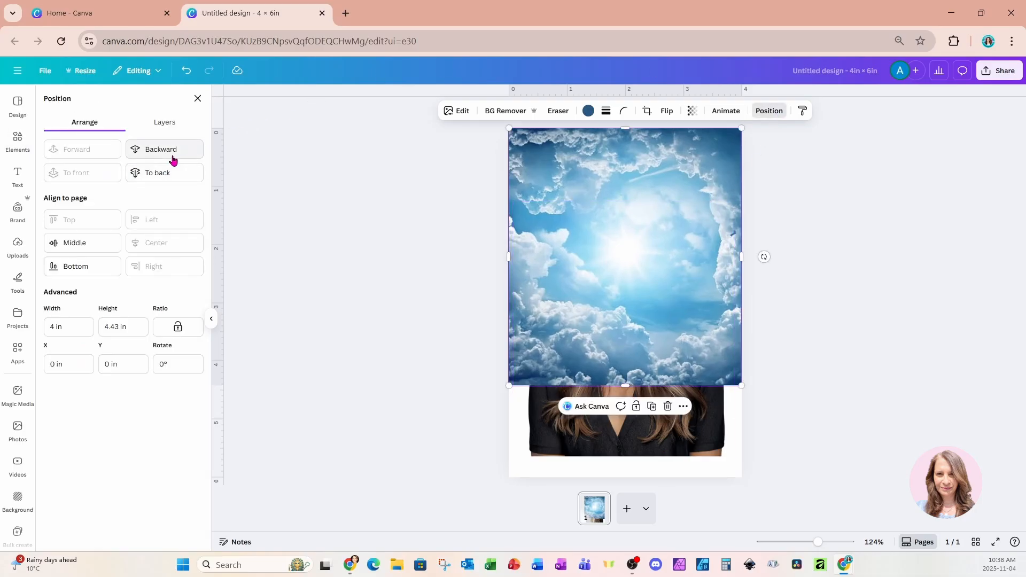
click(173, 174)
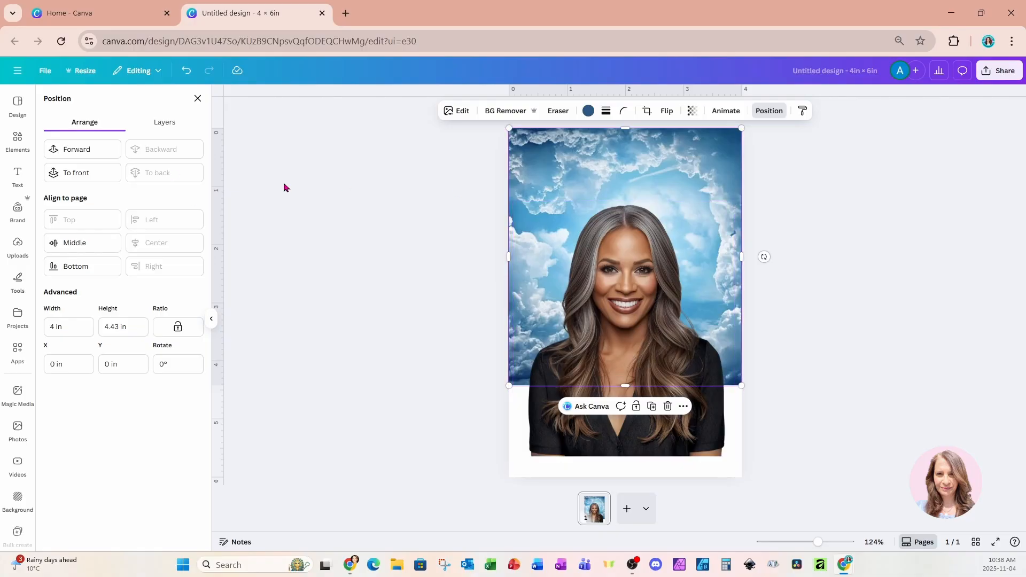
Search the elements for "clouds" and browse the photo results.
click(17, 141)
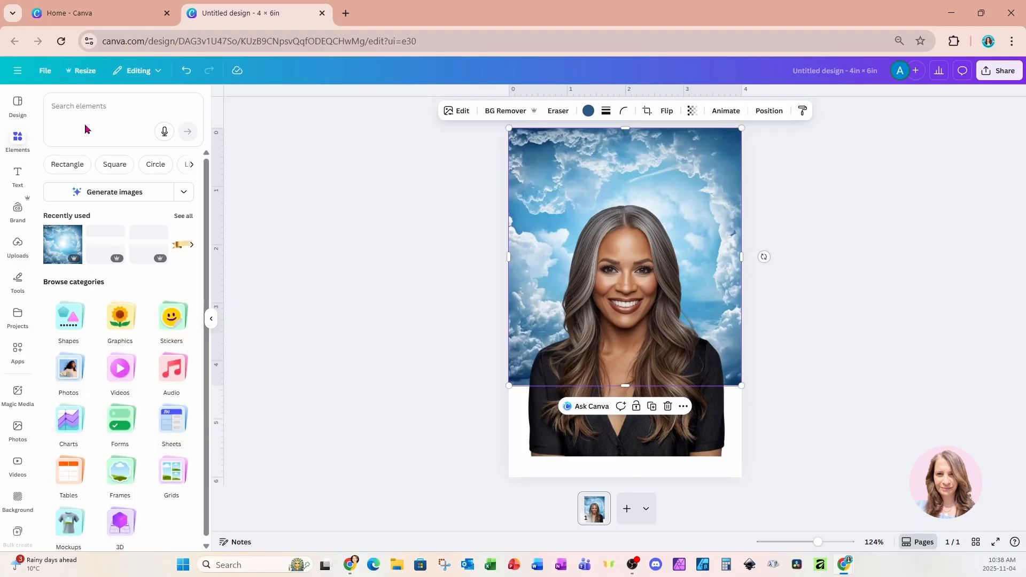
click(115, 108)
text(clouds)
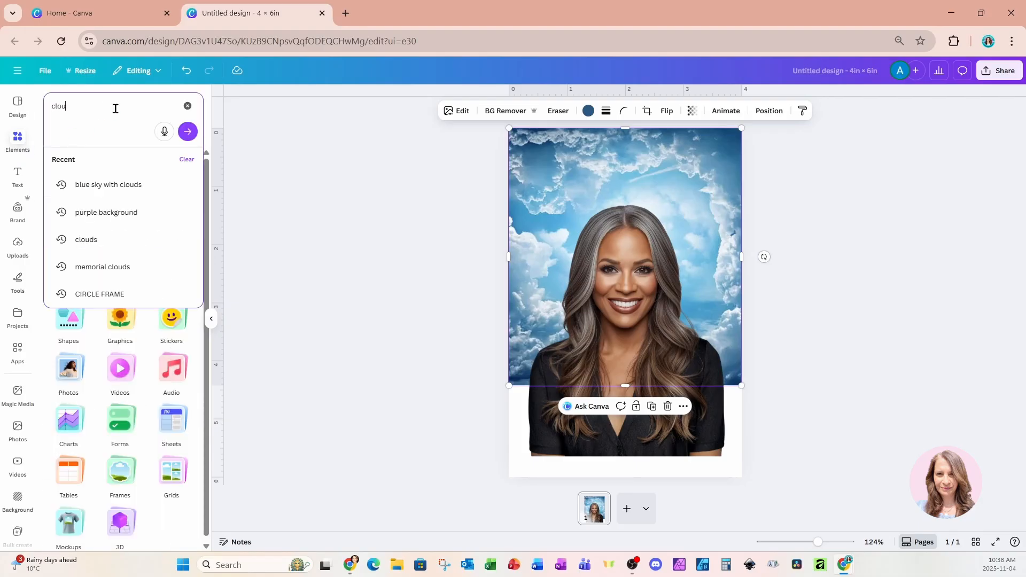
key(Return)
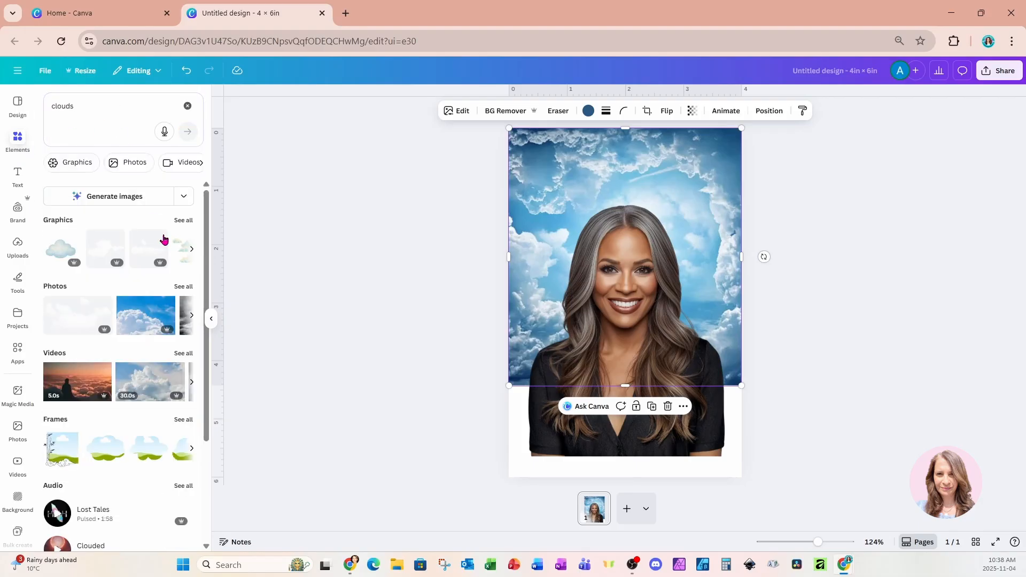
click(185, 289)
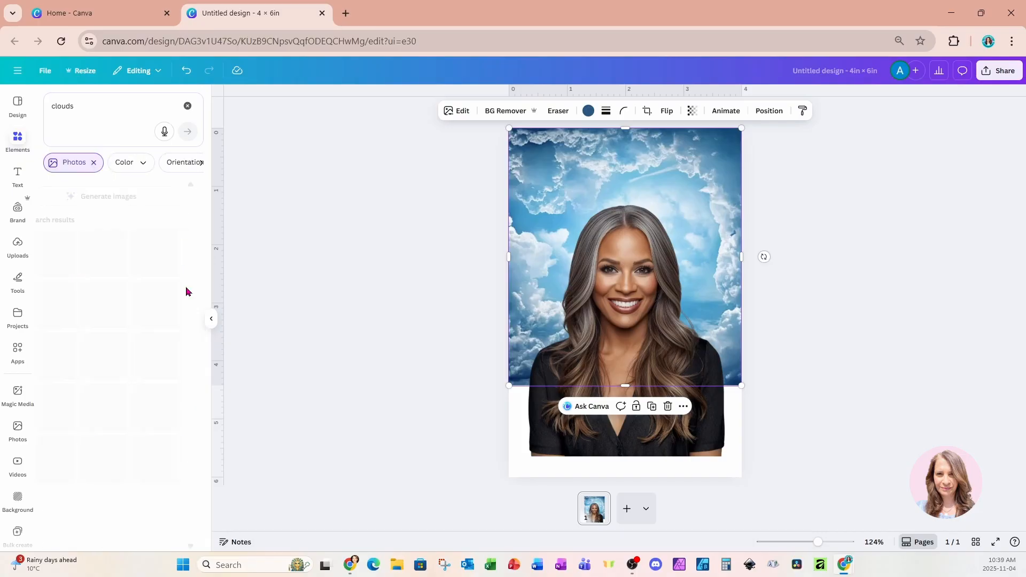
scroll(158, 333, down, 4)
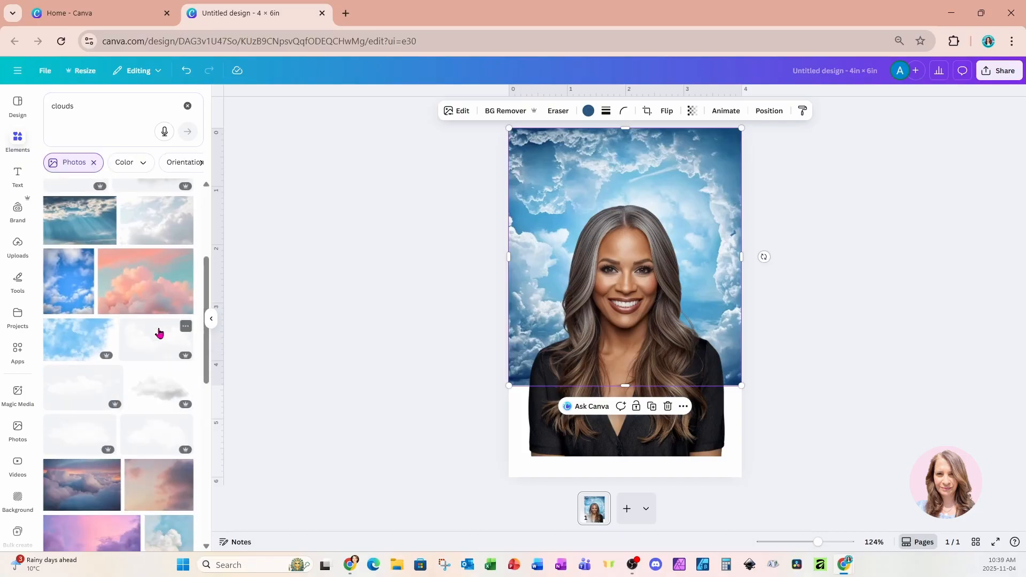
scroll(159, 332, down, 10)
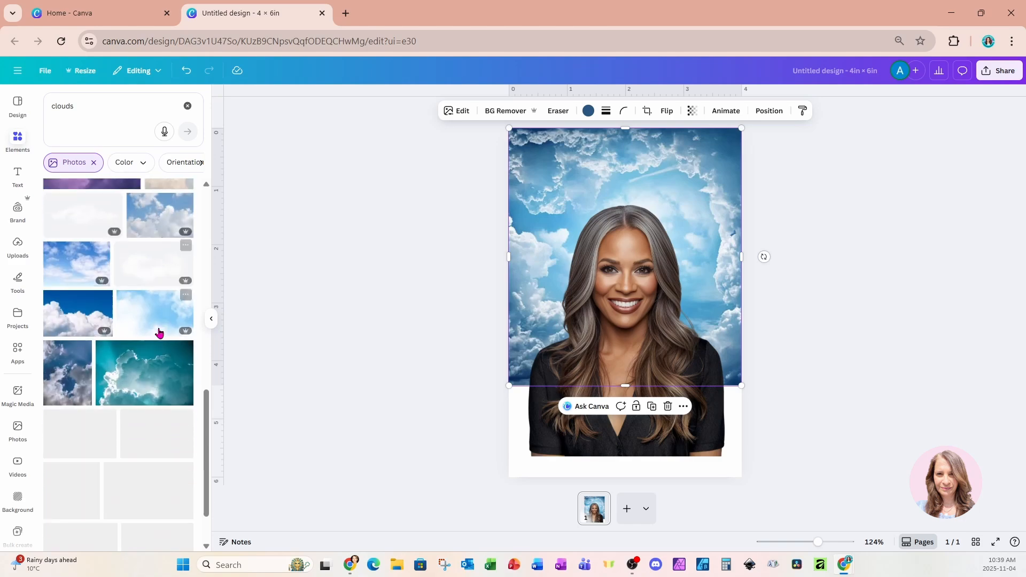
scroll(158, 332, down, 3)
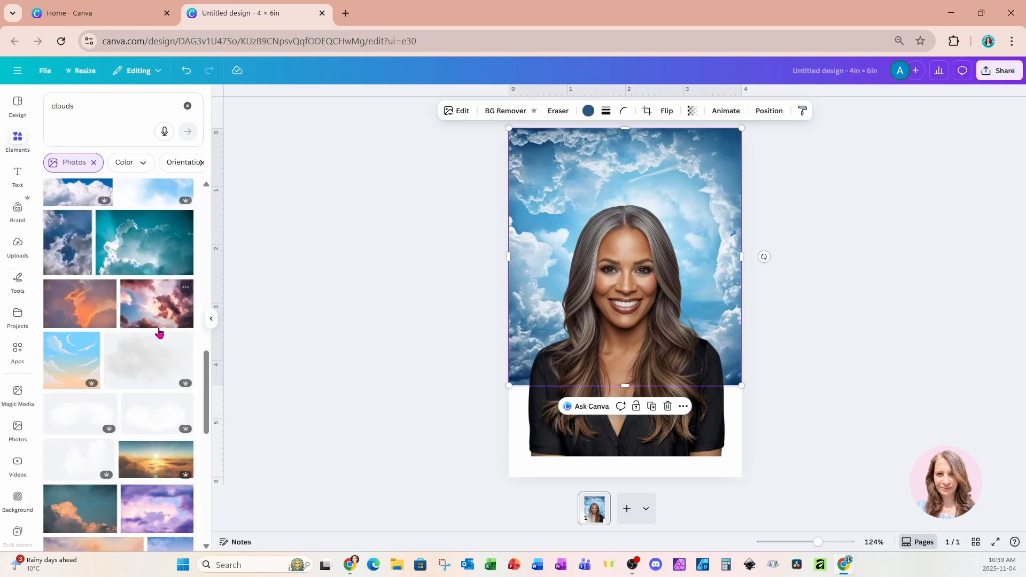
scroll(159, 332, up, 15)
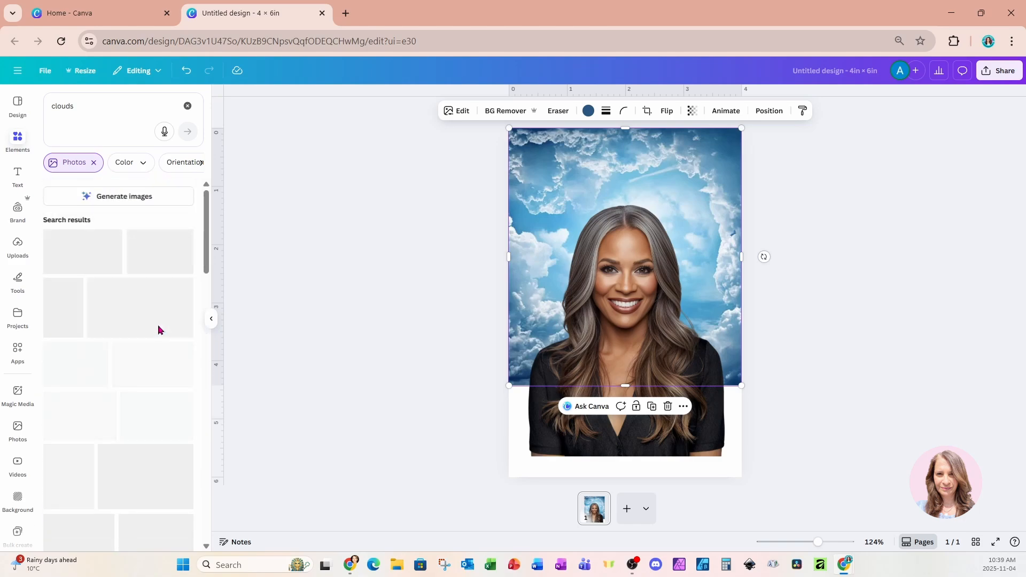
Switch from the photo results to the cloud graphics and add the fluffy grey-white cloud to the page.
click(95, 165)
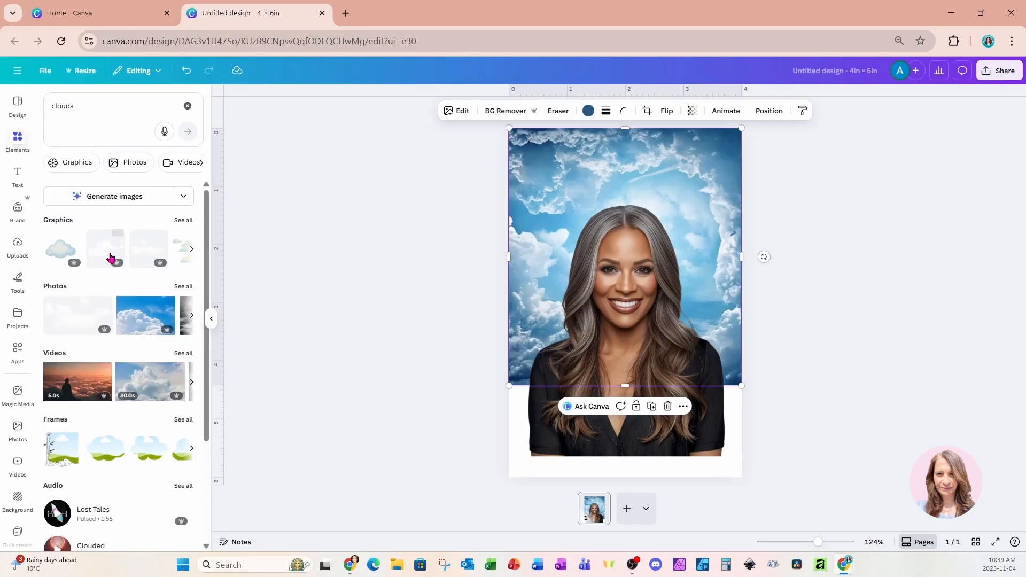
click(192, 222)
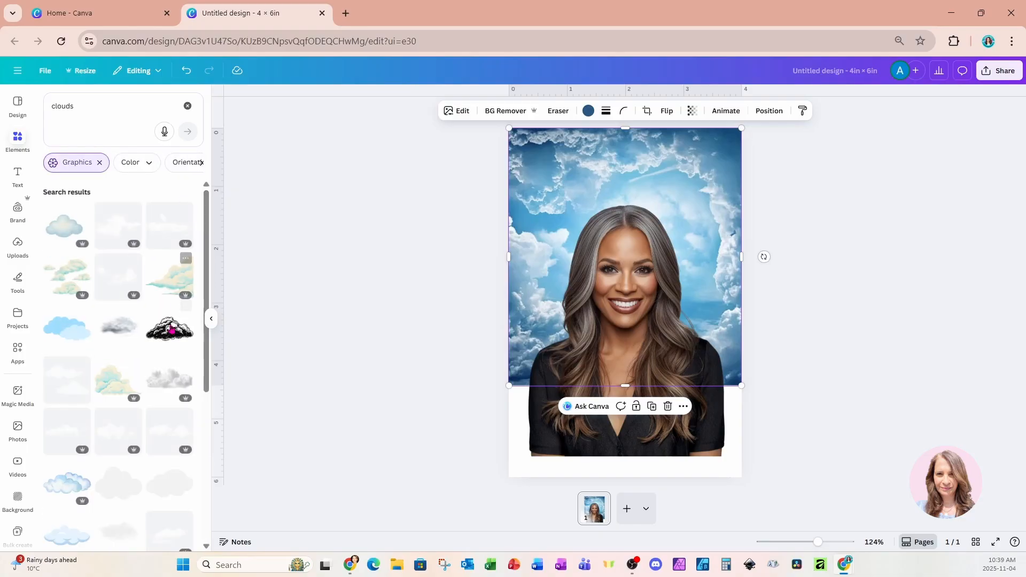
click(162, 385)
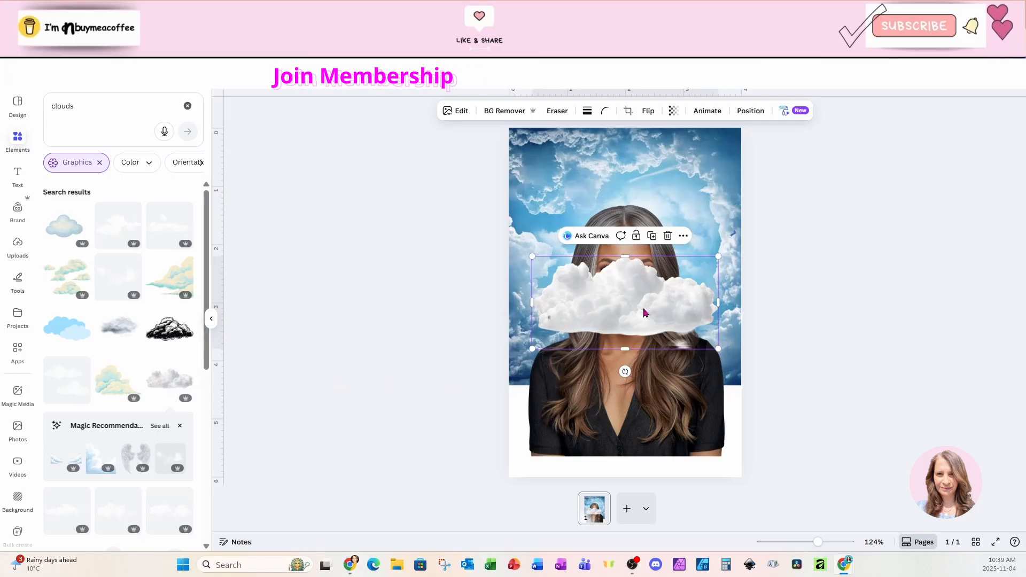
Place the cloud and a duplicate side by side over the woman's lower torso, flipping the right-hand copy horizontally.
drag(644, 312, 682, 424)
click(647, 115)
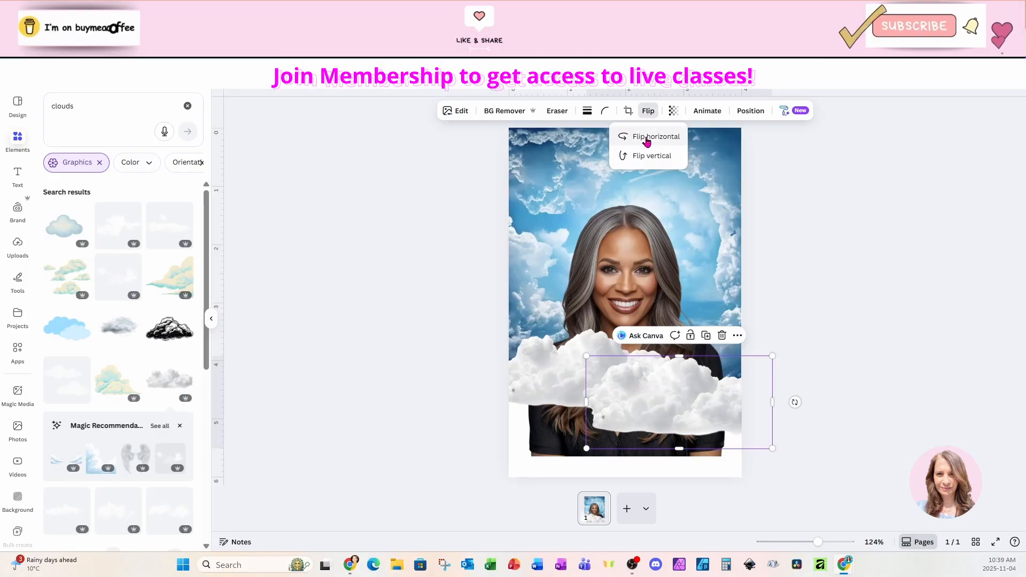
click(647, 138)
click(730, 375)
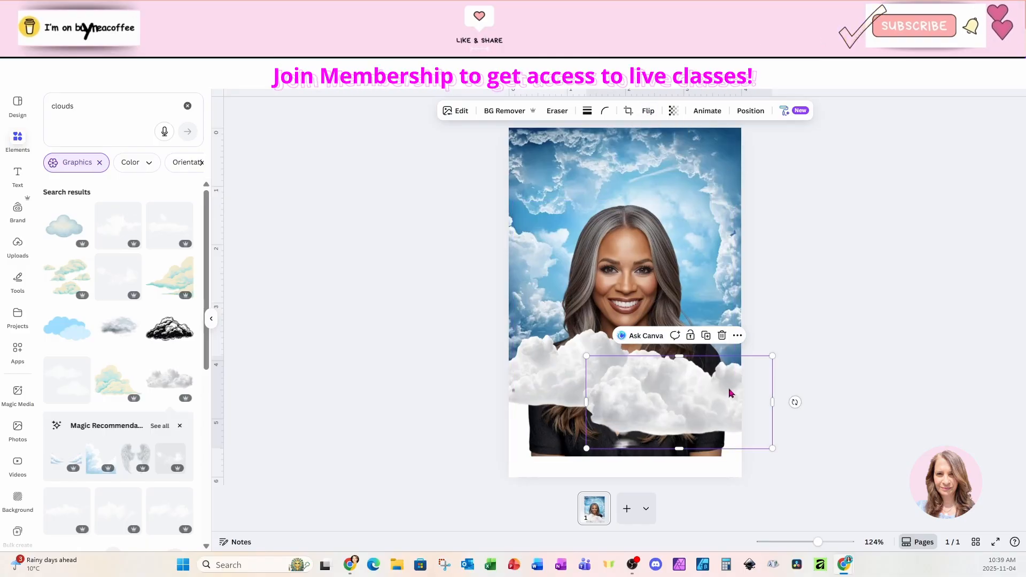
drag(530, 369, 517, 405)
click(716, 406)
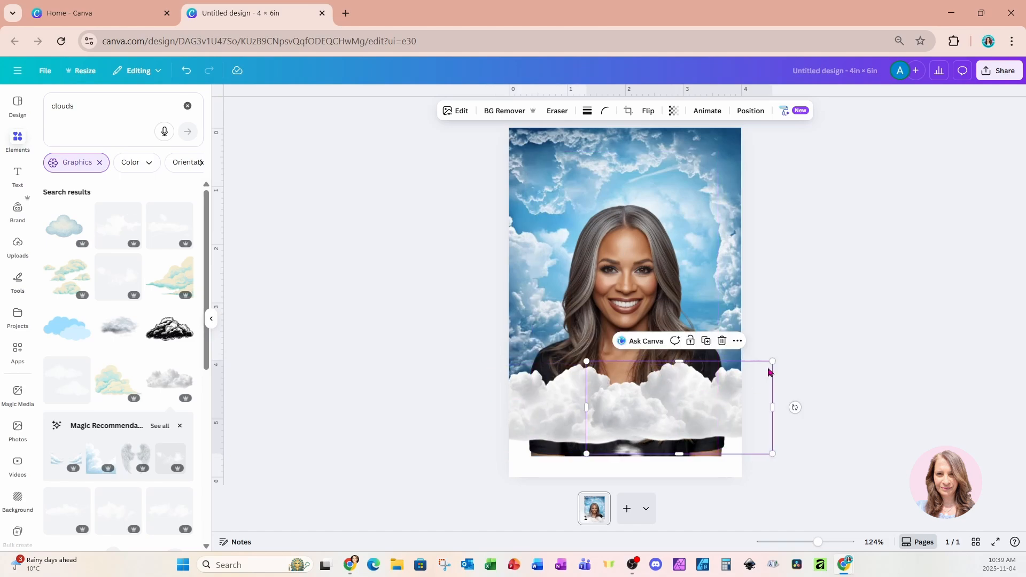
Shrink the right cloud to about 2.55 × 1.27 in, reduce the left one to match, and align both across her chest.
drag(773, 363, 732, 384)
drag(701, 421, 735, 401)
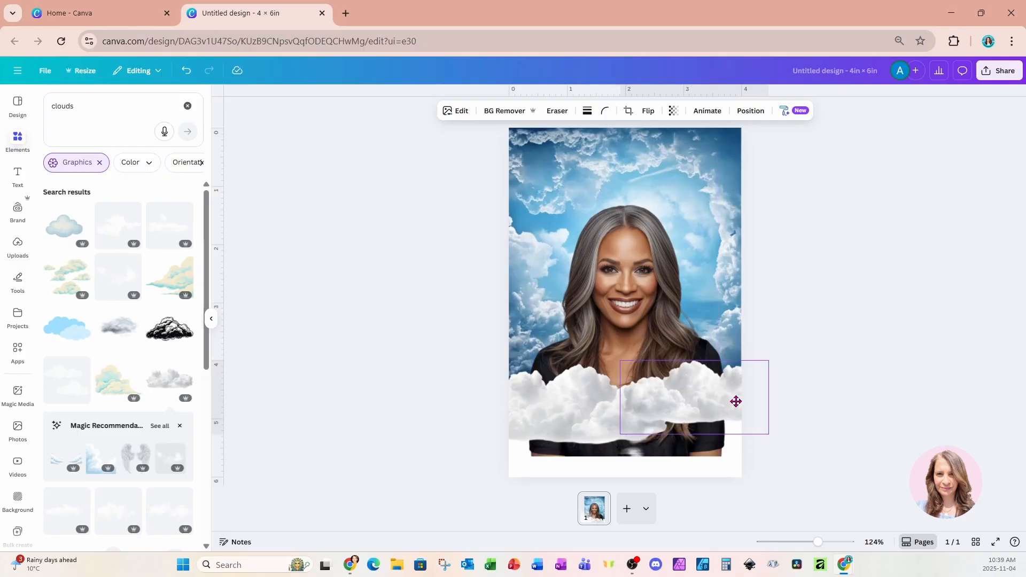
click(583, 423)
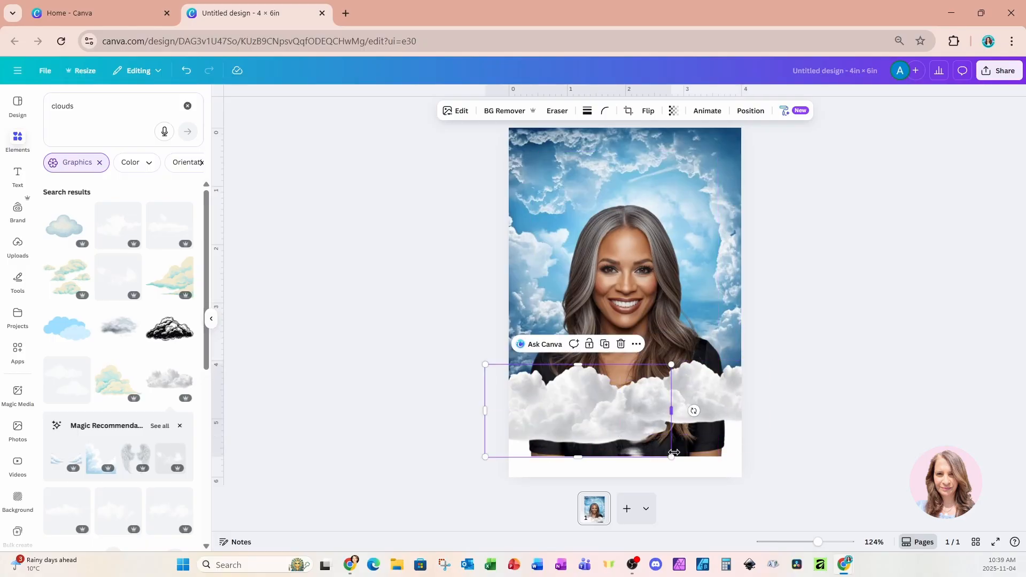
drag(669, 455, 639, 444)
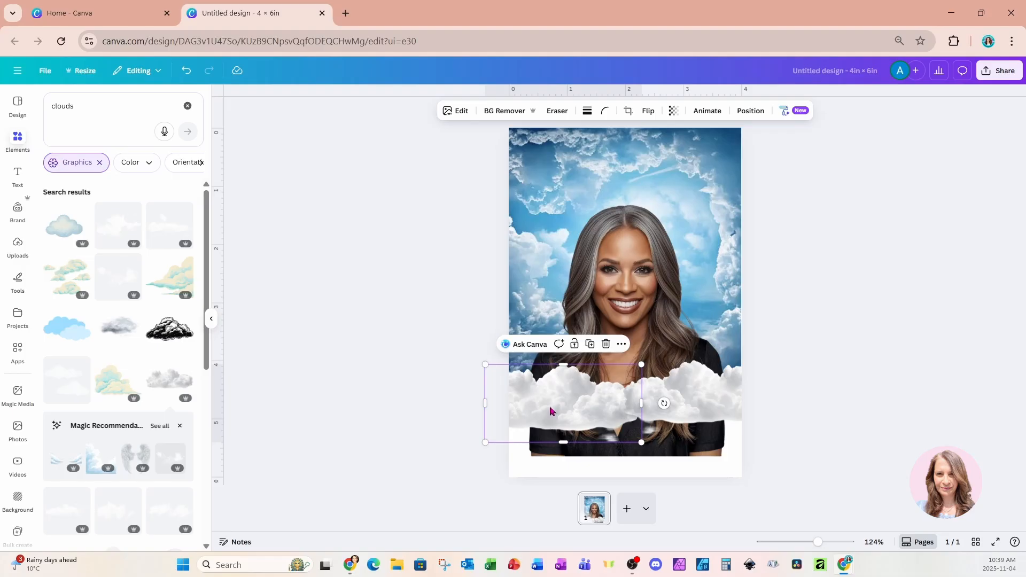
drag(551, 410, 550, 403)
Duplicate the sky photo, move the copy down to X 0 in, Y 4.37 in to fill the page's lower part, and send it to the back.
click(703, 172)
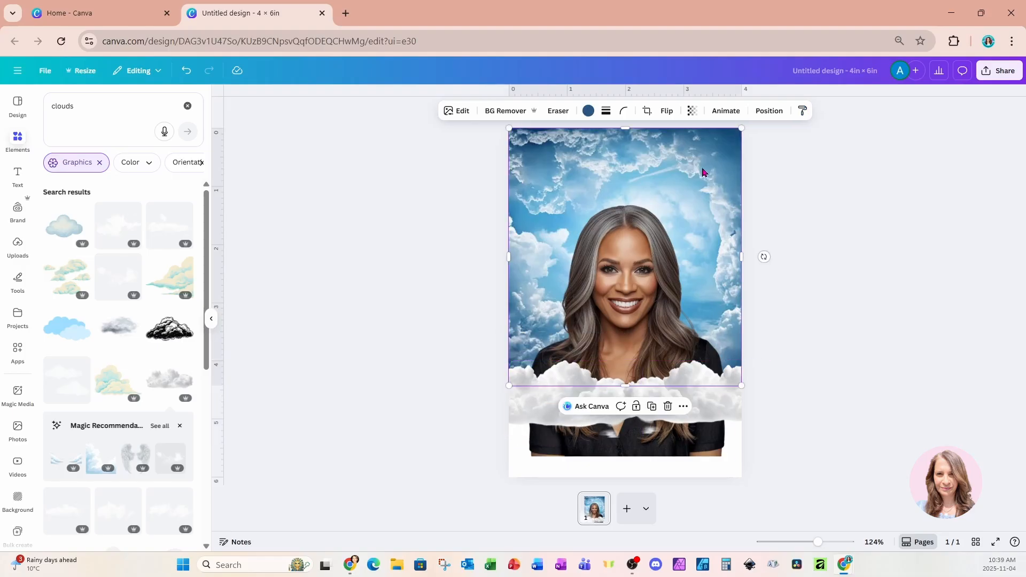
click(651, 406)
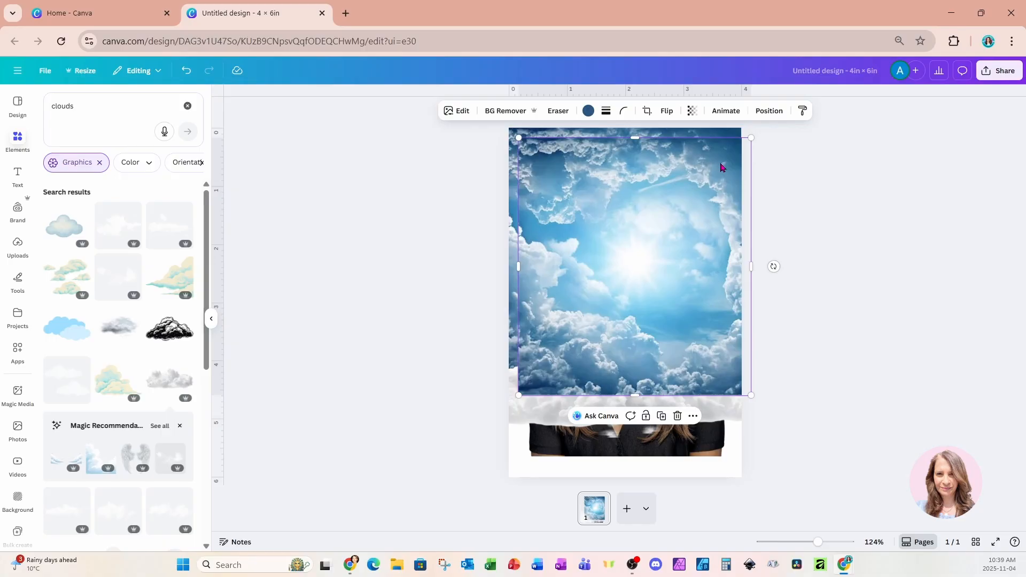
drag(720, 167, 710, 407)
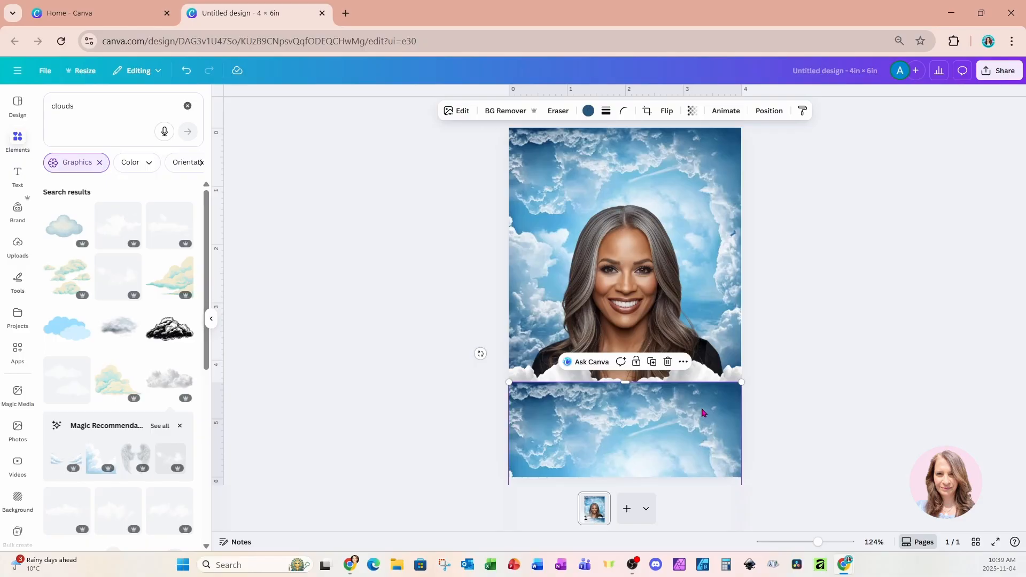
click(769, 111)
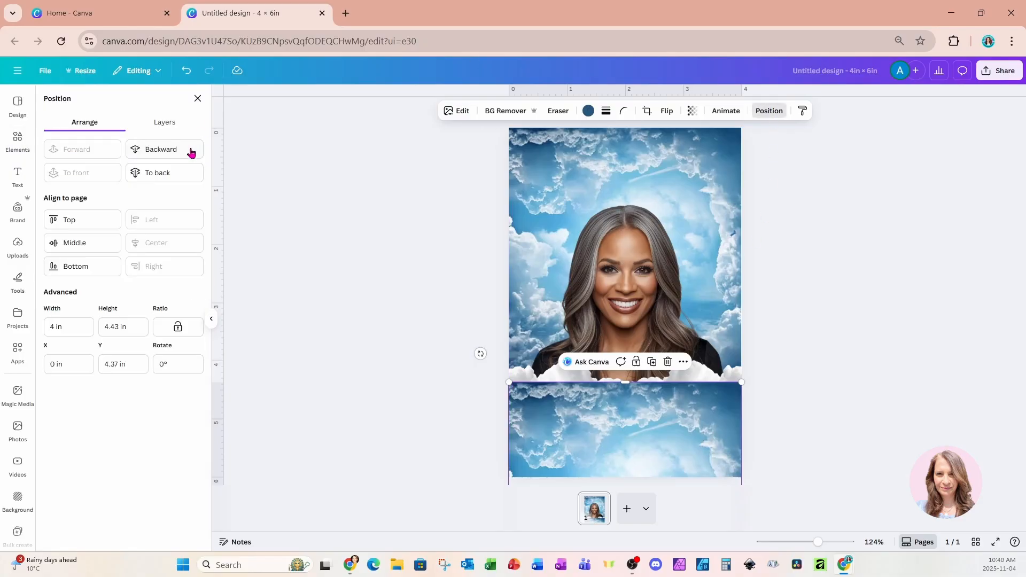
click(179, 175)
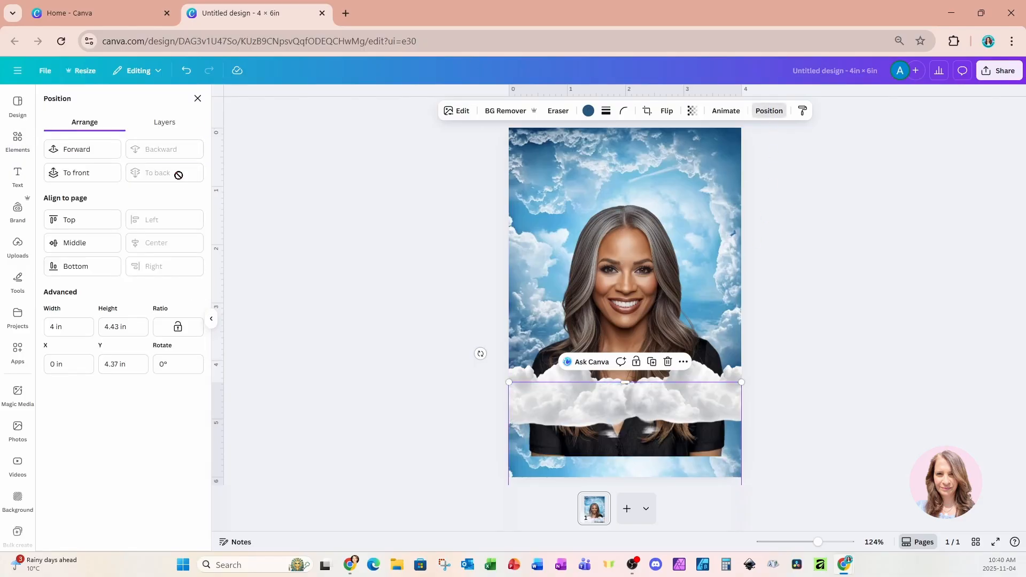
Duplicate the right cloud and place the copy centrally below the other two, at about X 0.82 in, Y 4.43 in.
click(727, 410)
click(721, 340)
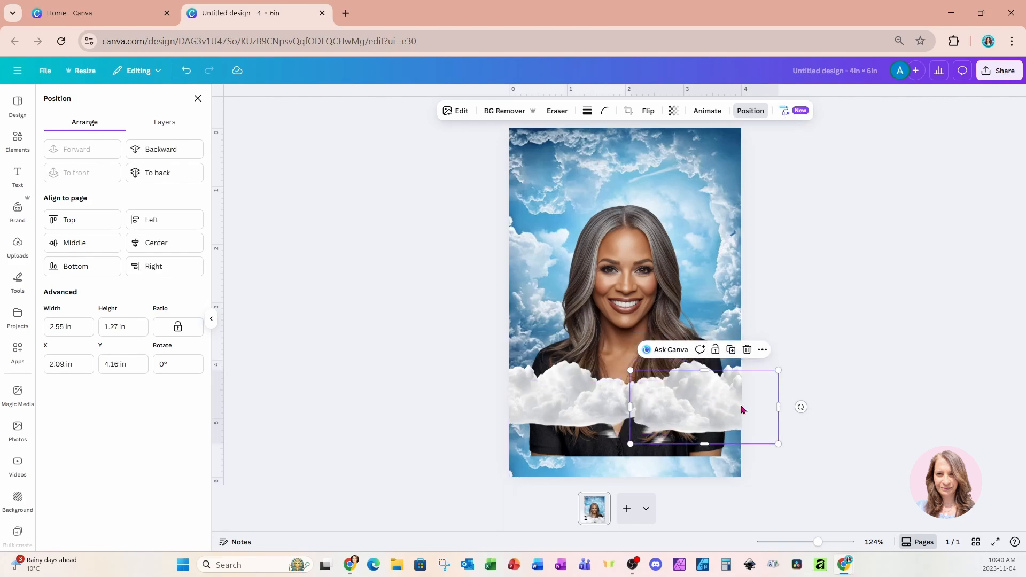
drag(742, 409, 667, 425)
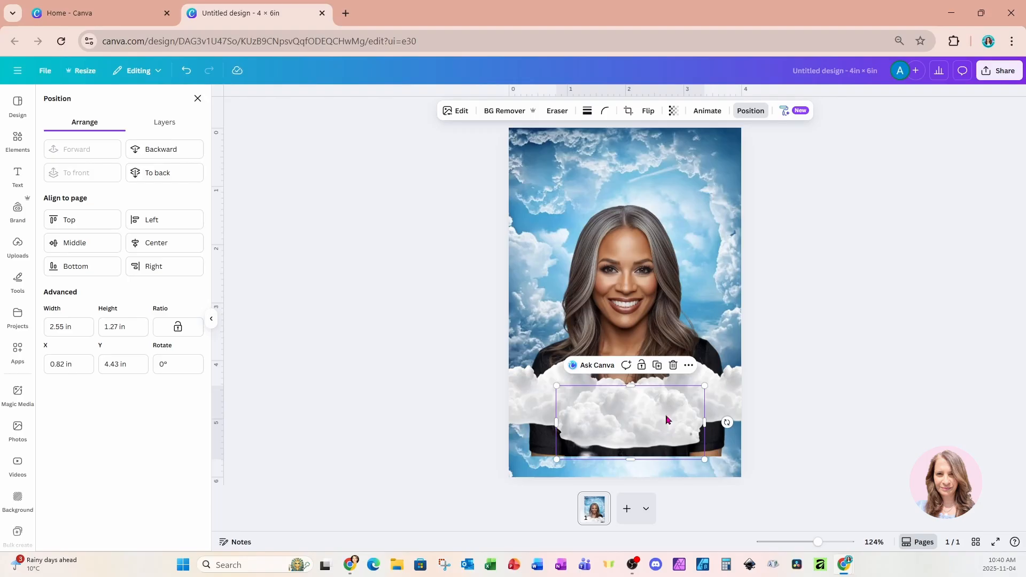
Crop the portrait's bottom edge to a height of about 3.66 in and spread a second row of clouds below the first.
click(537, 460)
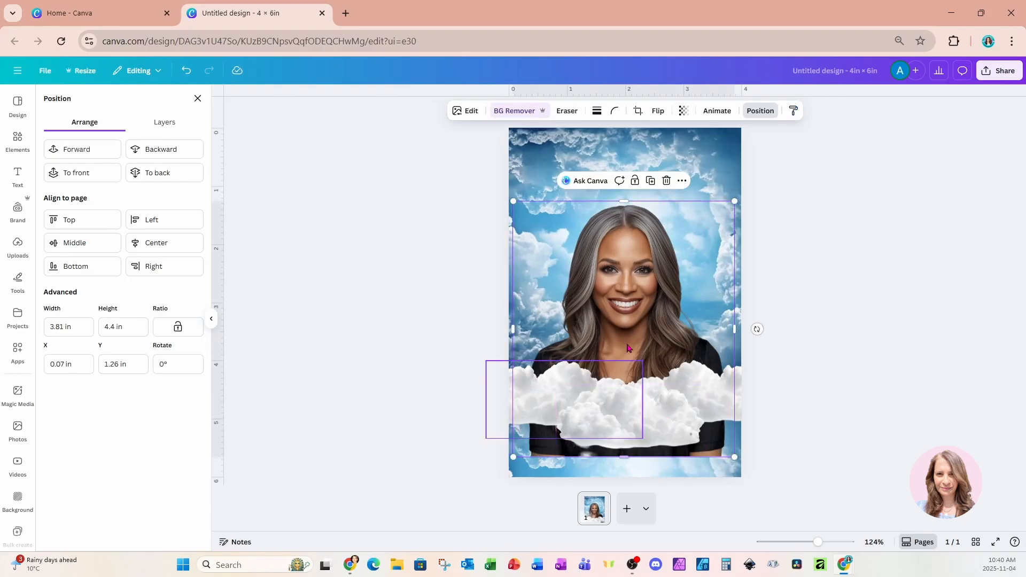
drag(629, 454, 634, 412)
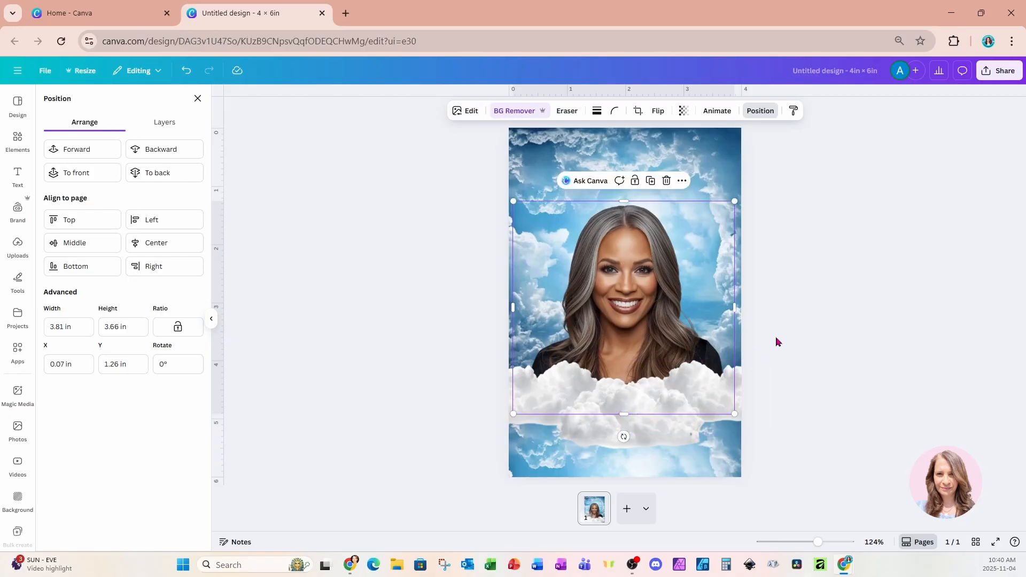
drag(666, 451, 688, 426)
click(595, 375)
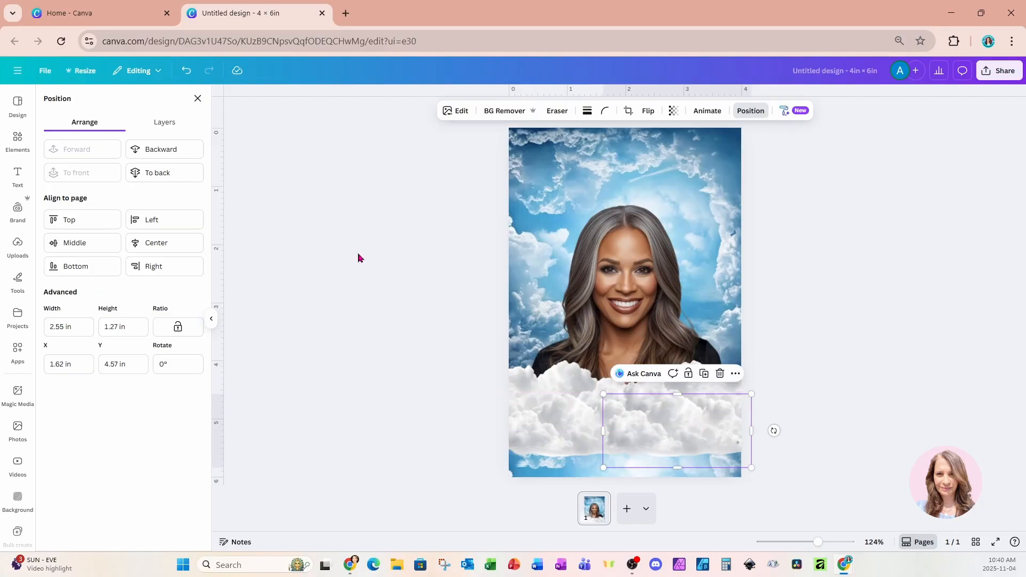
Search the elements for "wings" and add the pale feathered pair of wings from the graphics results.
click(18, 140)
click(106, 108)
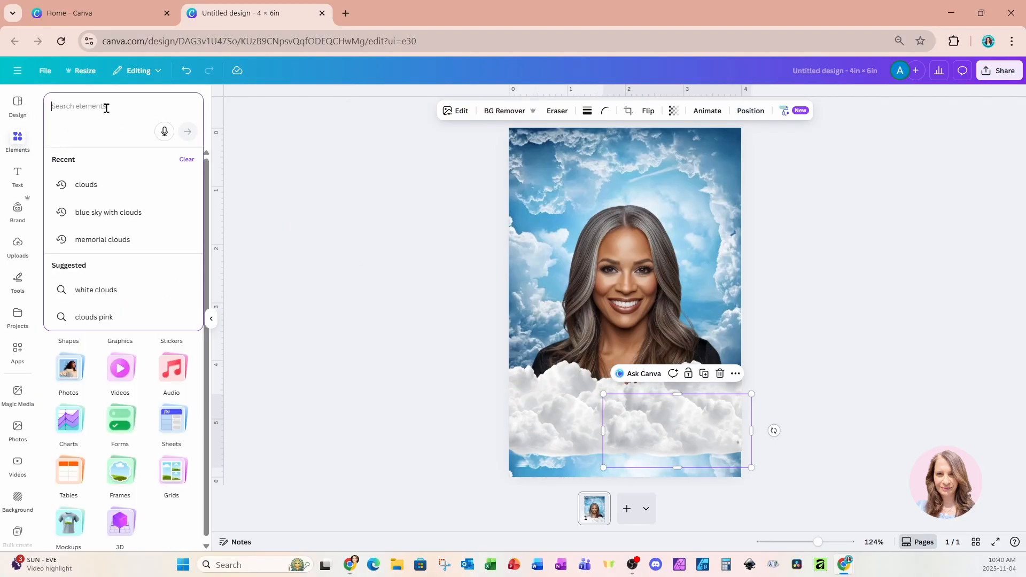
text(wings)
key(Return)
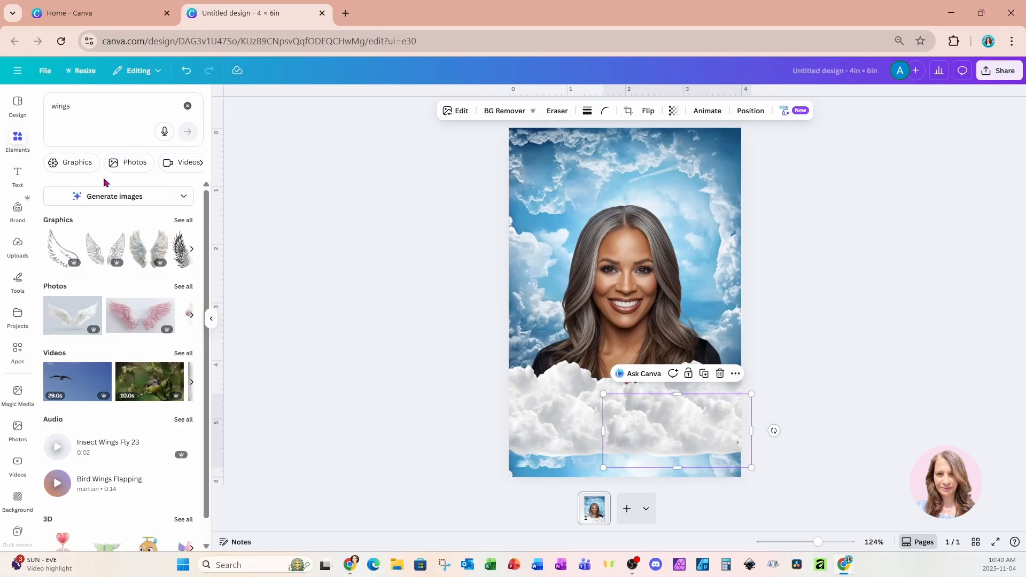
click(138, 259)
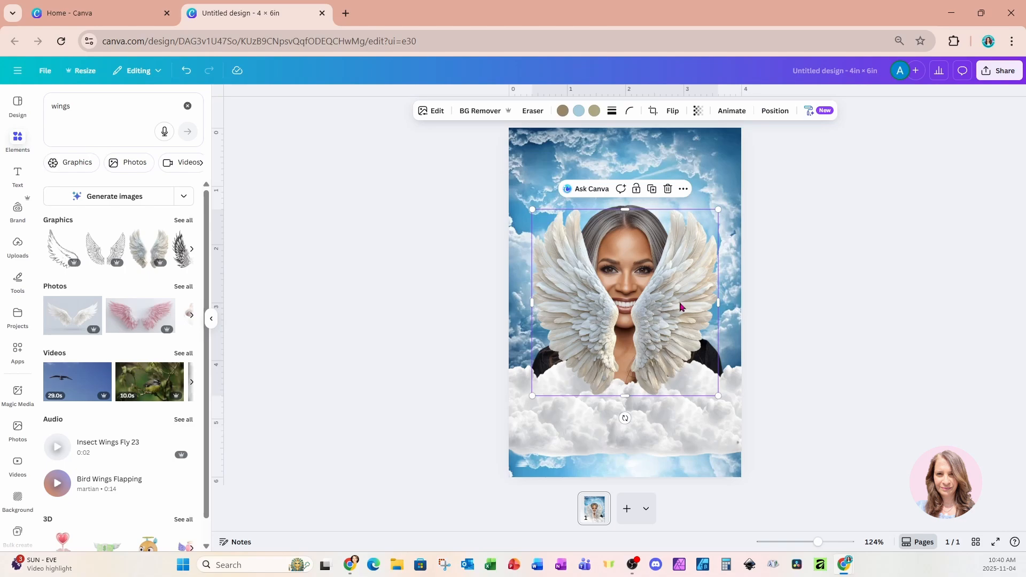
Enlarge the wings to nearly the page width and center them over the woman's shoulders, with their lower tips on the clouds.
drag(680, 306, 671, 324)
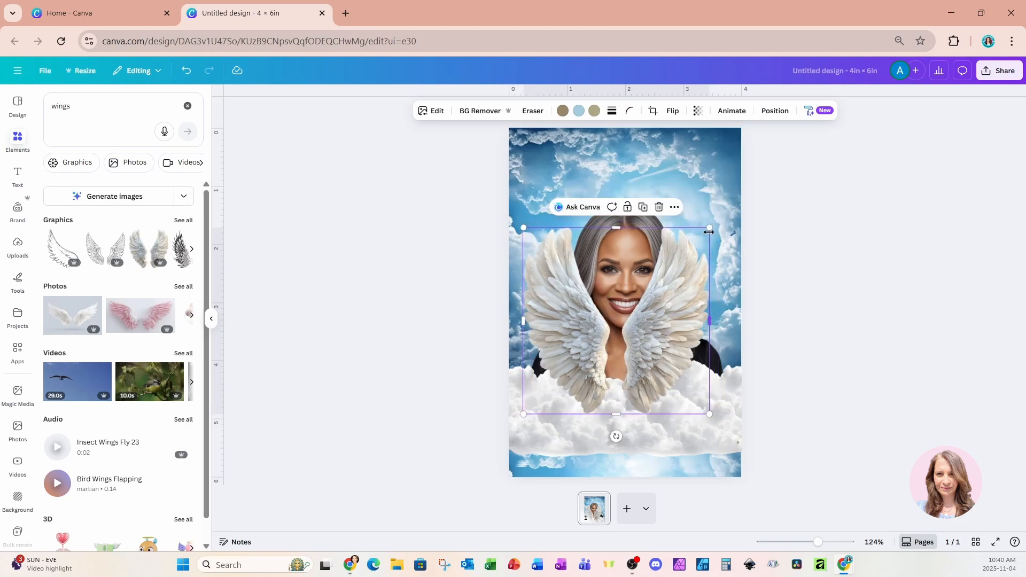
drag(709, 231, 754, 182)
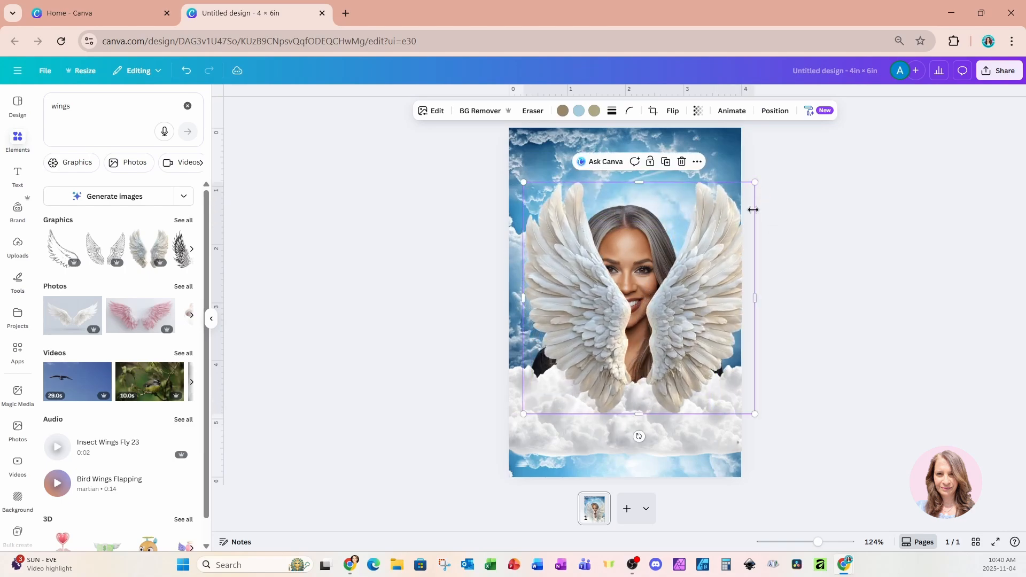
drag(716, 254, 703, 284)
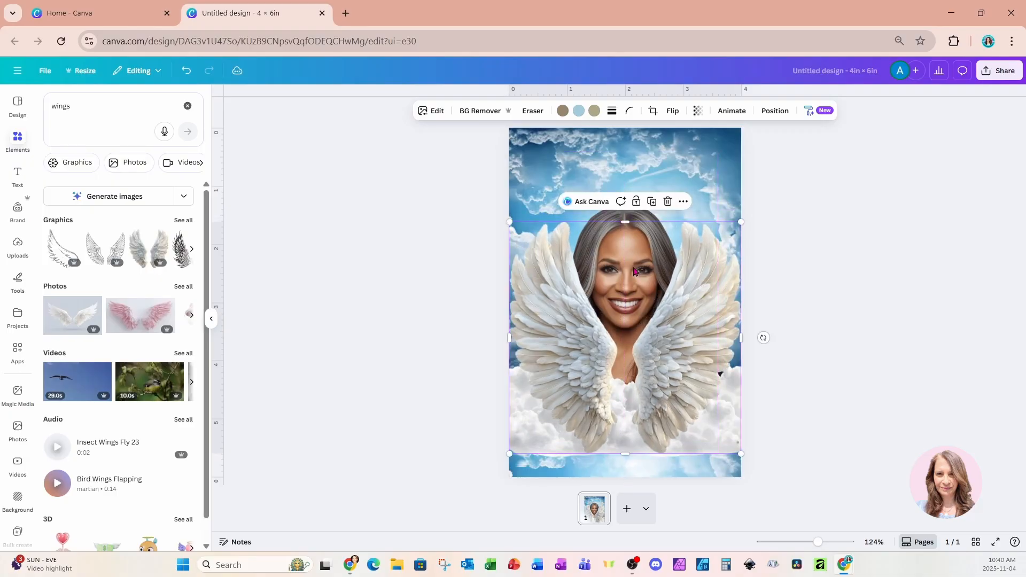
drag(510, 221, 513, 225)
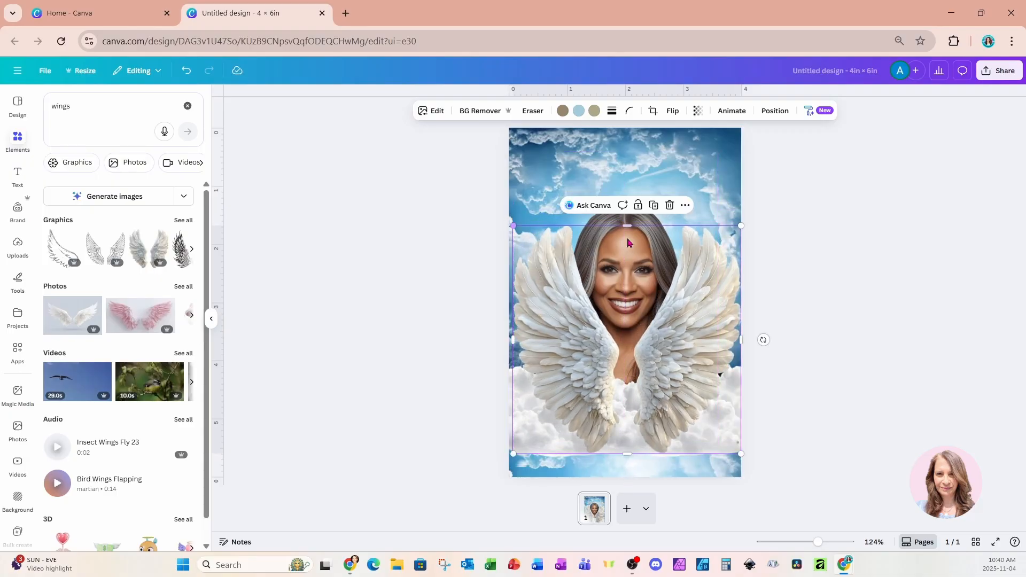
drag(741, 227, 736, 230)
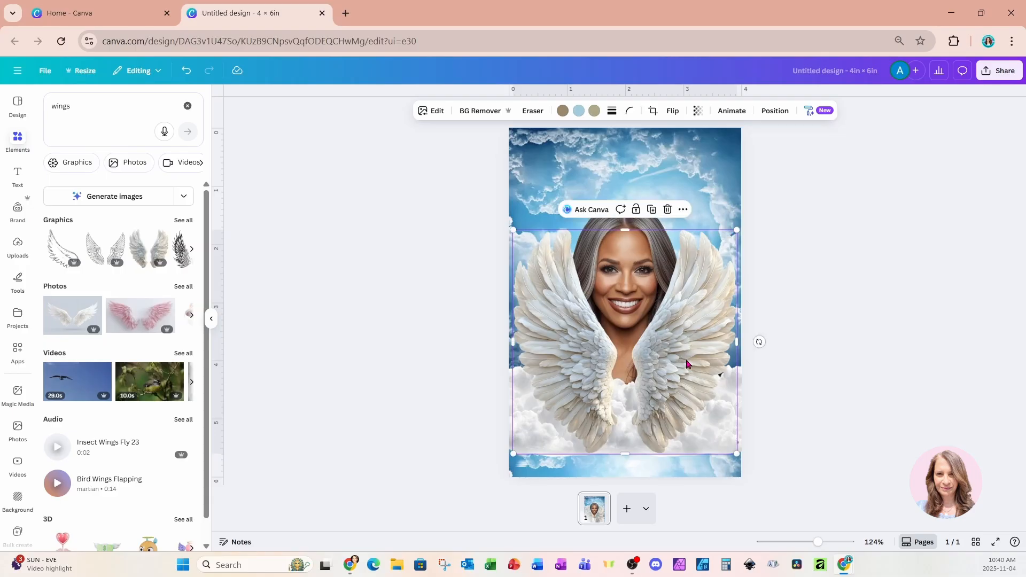
Adjust the wings slightly toward the page's left edge and move their layer directly beneath the woman's portrait.
mouse_move(700, 323)
mouse_down()
mouse_move(698, 350)
mouse_move(696, 322)
mouse_up()
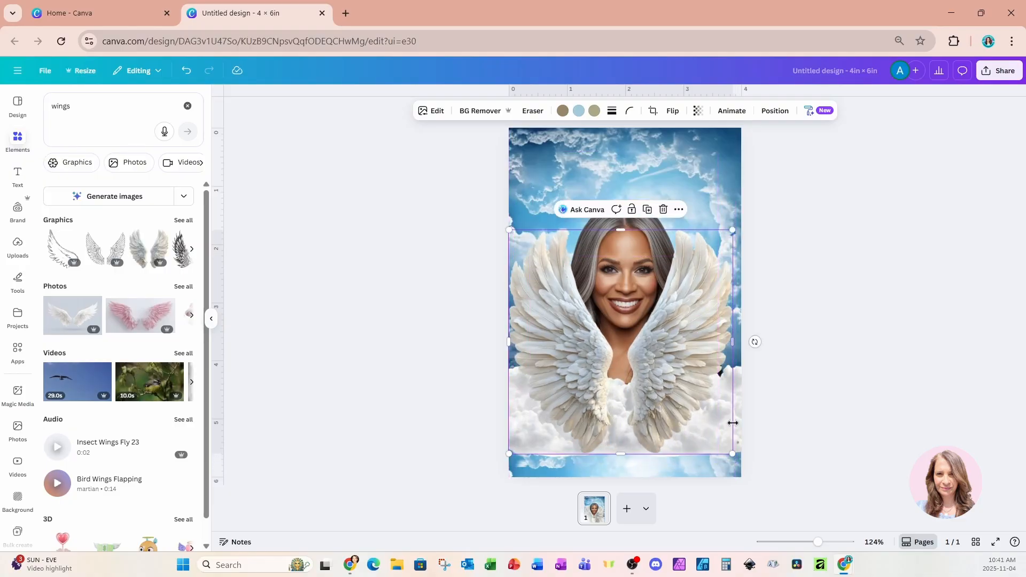
mouse_move(621, 457)
mouse_down()
mouse_move(623, 429)
mouse_move(626, 454)
mouse_up()
click(775, 112)
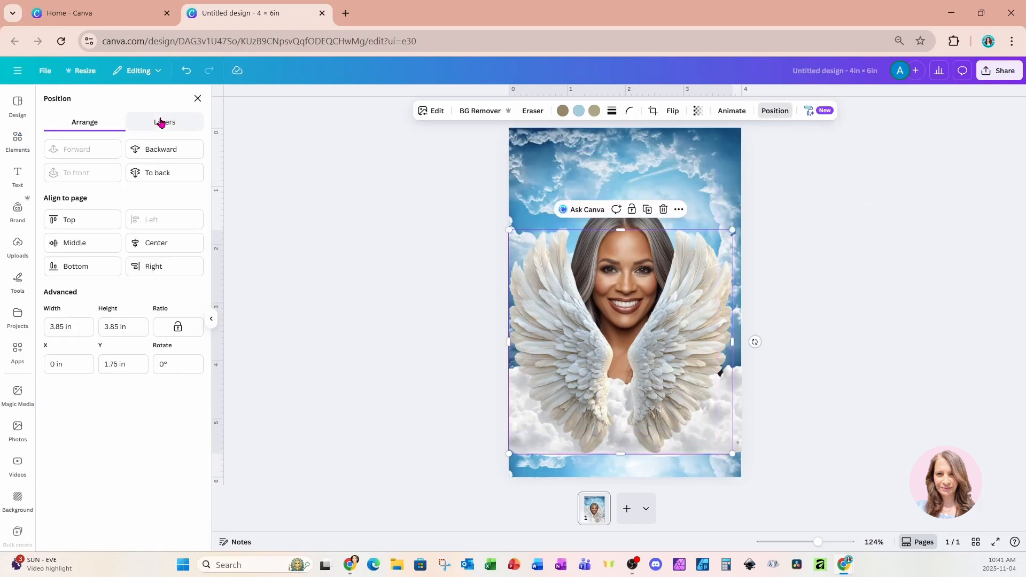
click(161, 122)
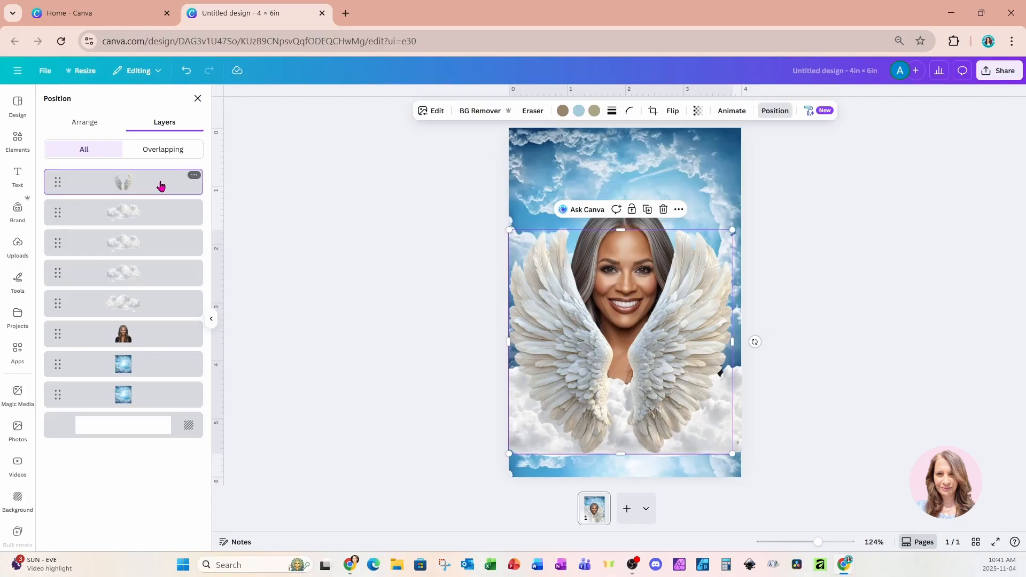
drag(160, 186, 156, 353)
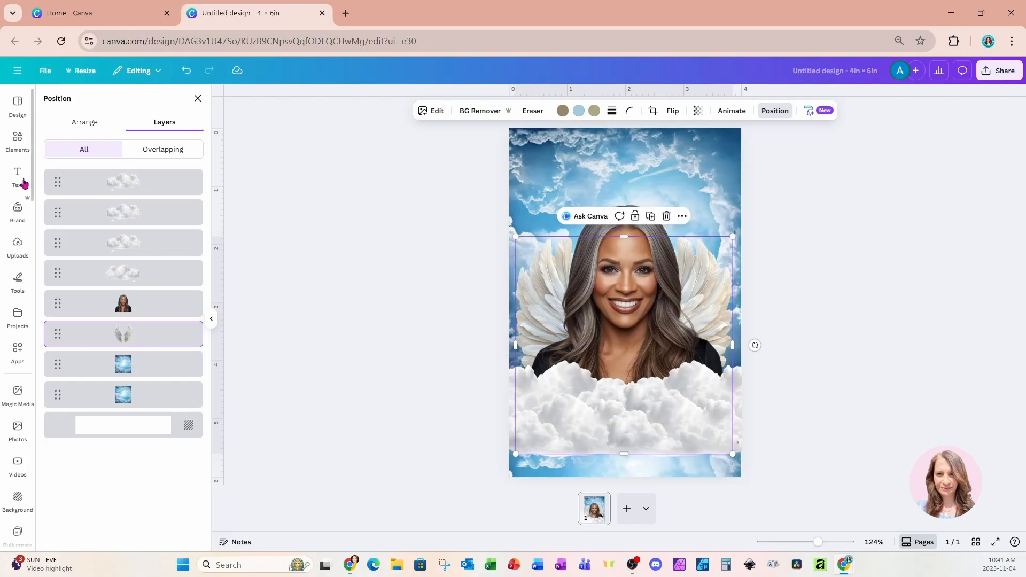
Add a heading text box and center it in the sky above the woman's head.
click(20, 177)
click(80, 218)
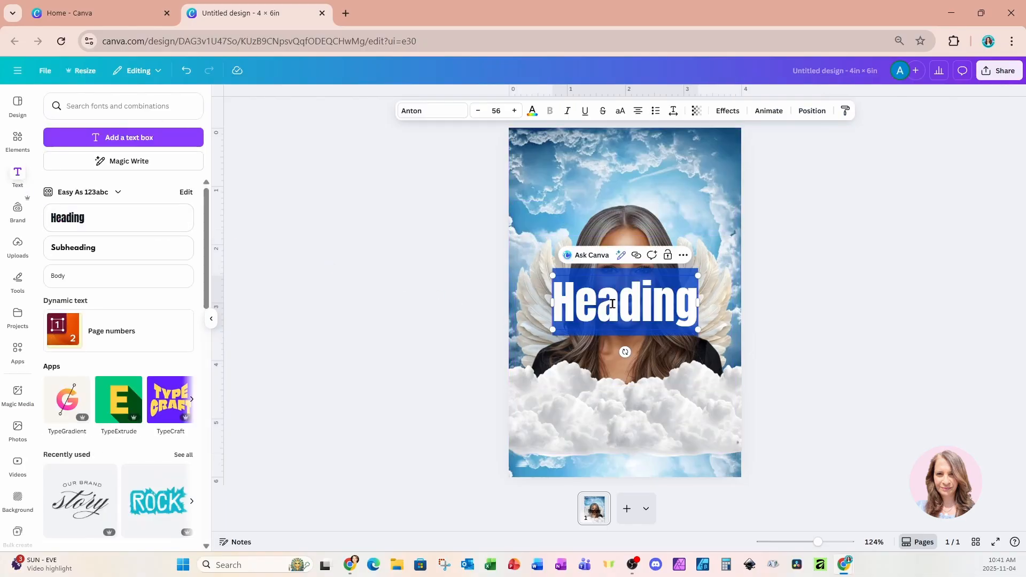
click(822, 311)
drag(634, 304, 634, 181)
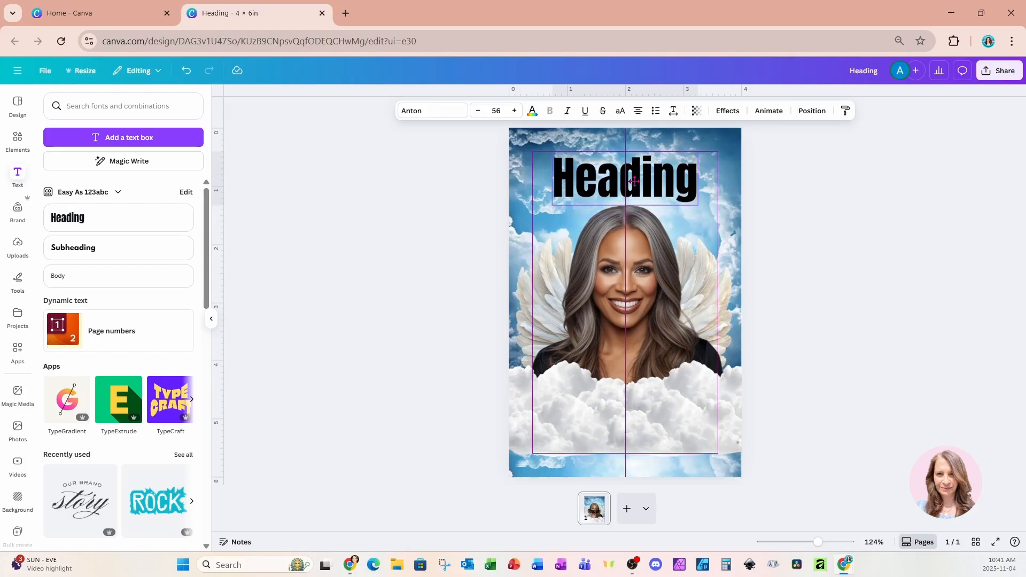
Replace the heading text with the person's full name on one line.
double_click(634, 180)
text(J)
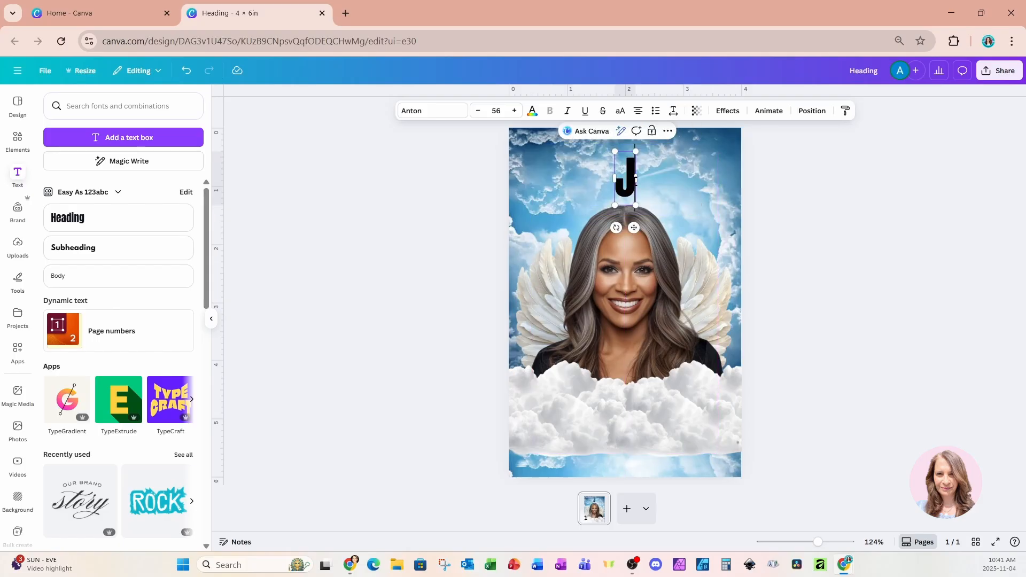
text(ane S mi)
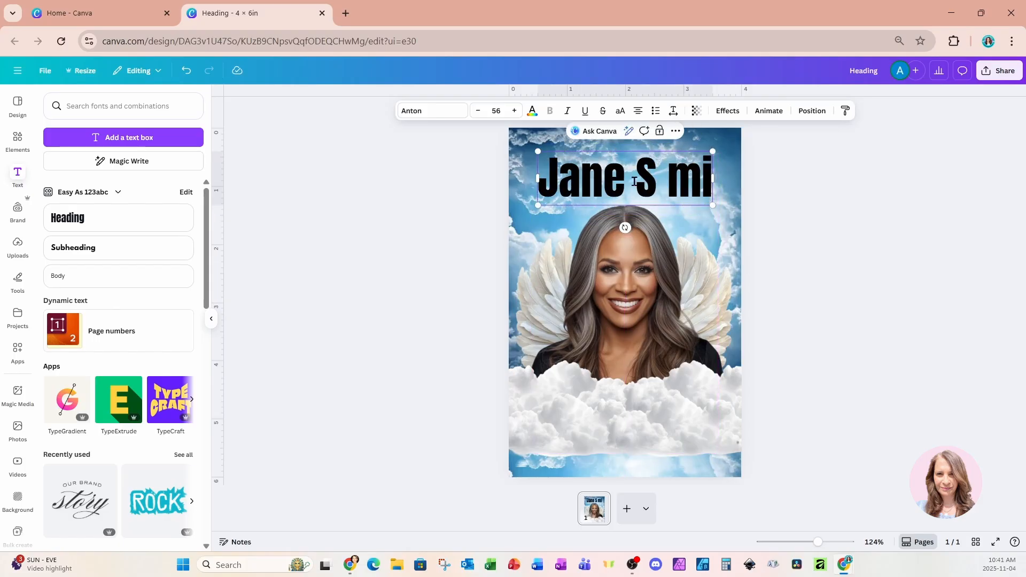
key(BackSpace)
key(BackSpace)
key(BackSpace)
text(m)
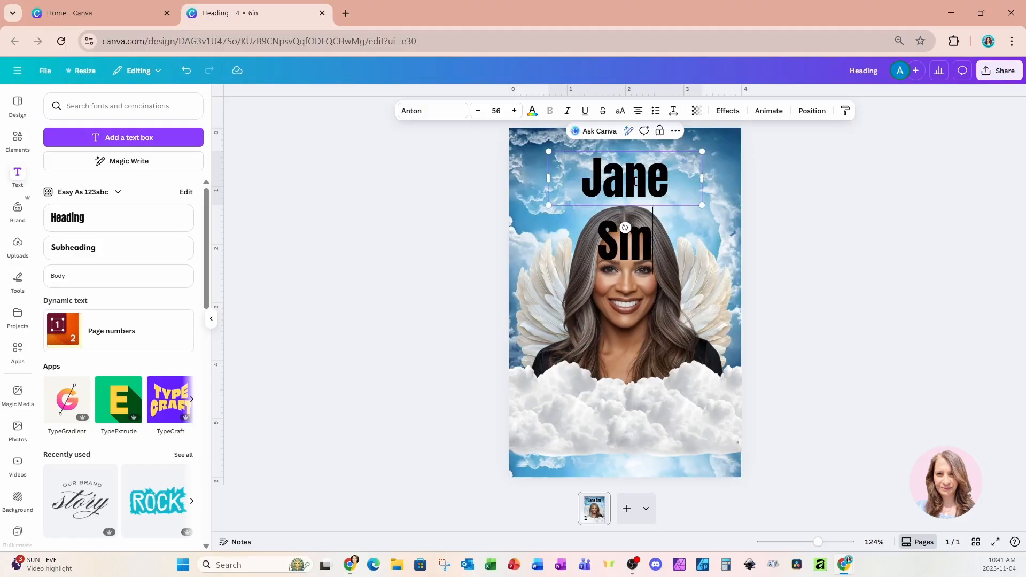
text(ith)
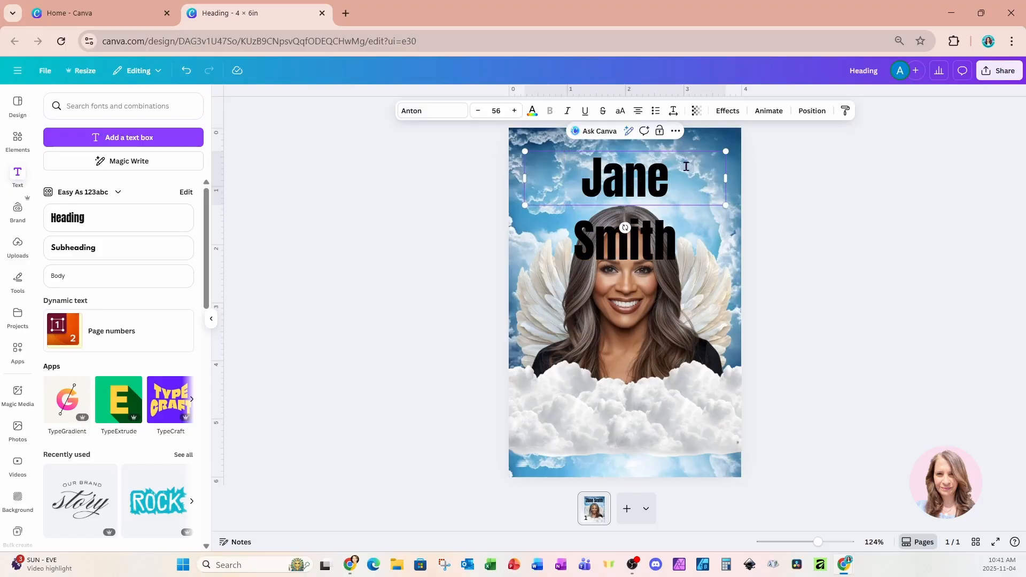
key(Escape)
Set the name heading to the Style Script font and color it with the brown metallic gradient.
click(437, 113)
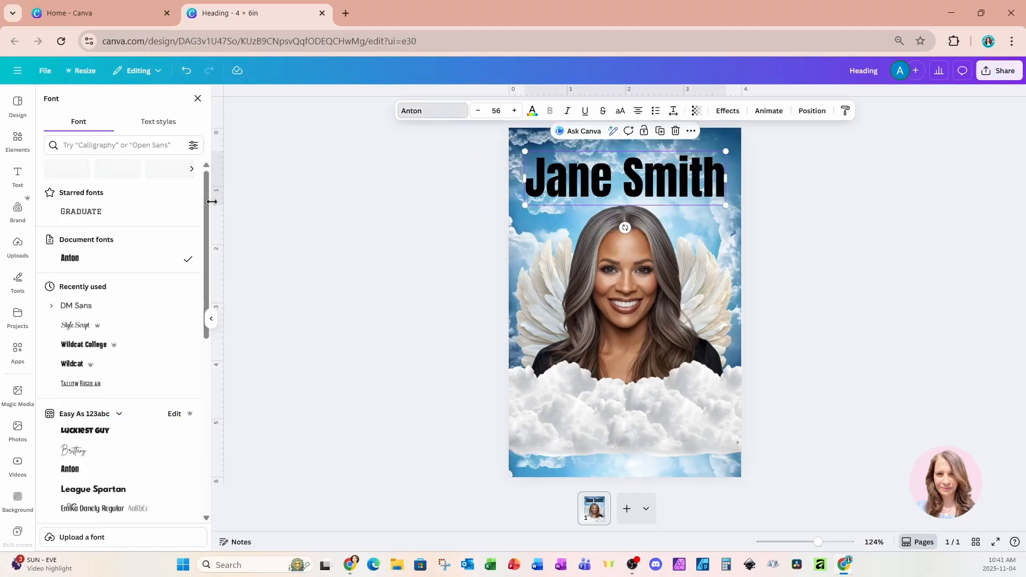
click(86, 323)
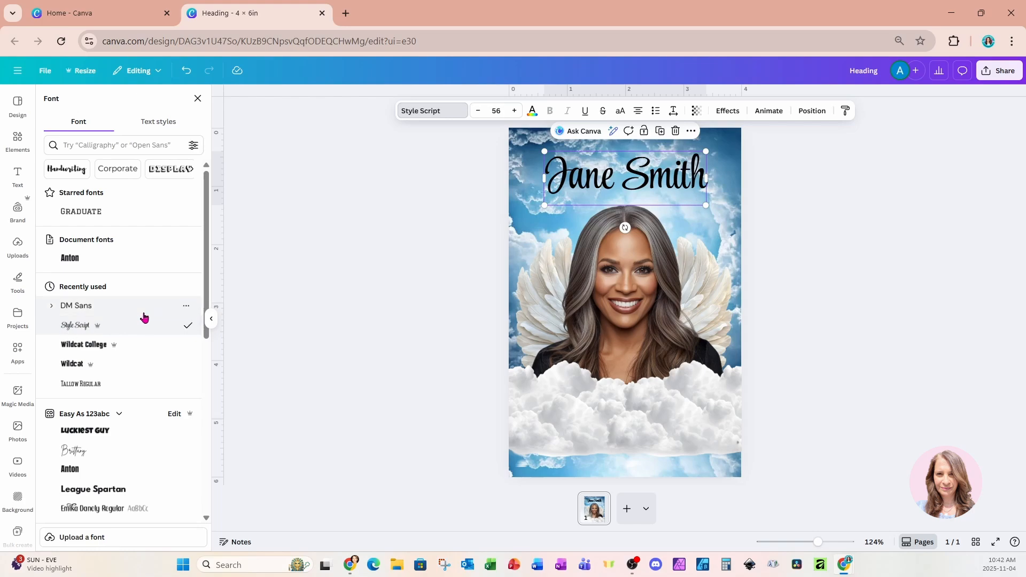
click(532, 113)
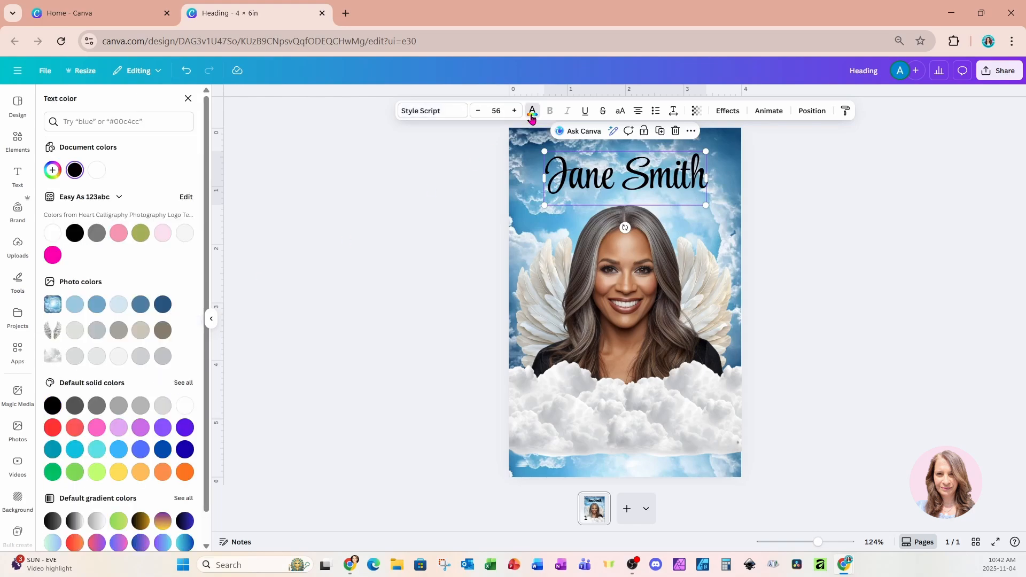
scroll(122, 406, down, 1)
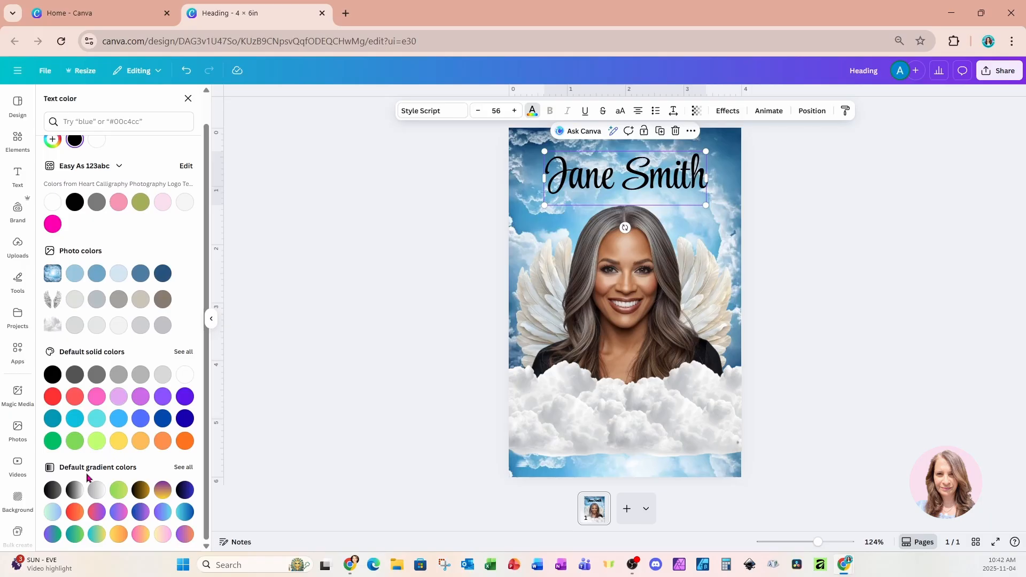
click(182, 468)
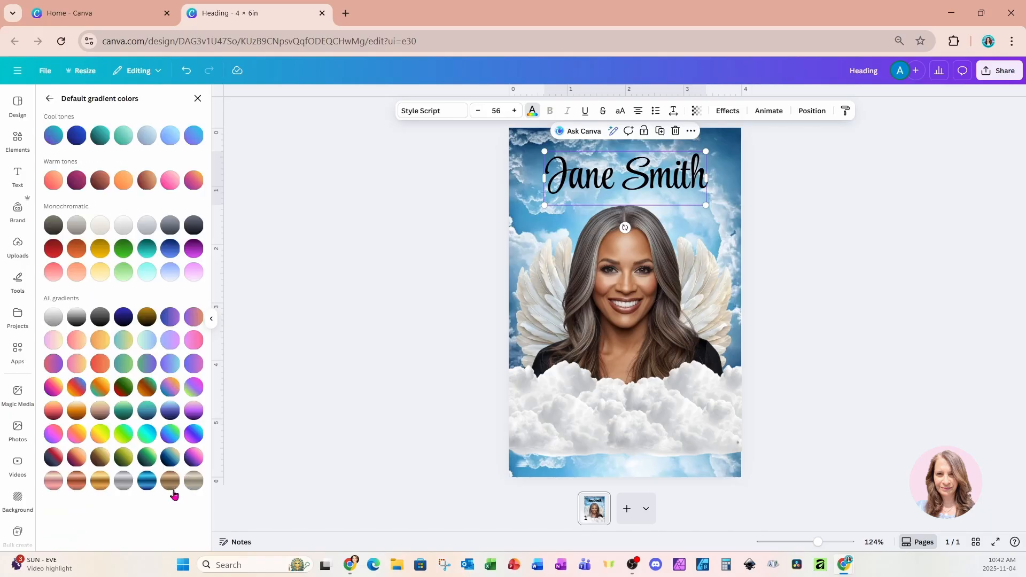
click(167, 484)
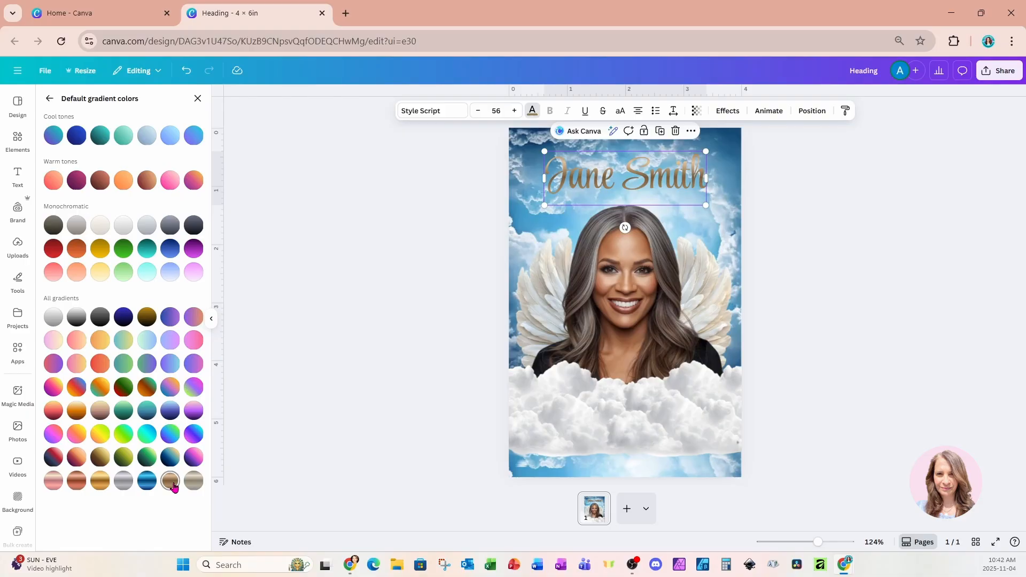
Apply a Shadow effect to the name heading with a black shadow color and a transparency of 56.
click(727, 110)
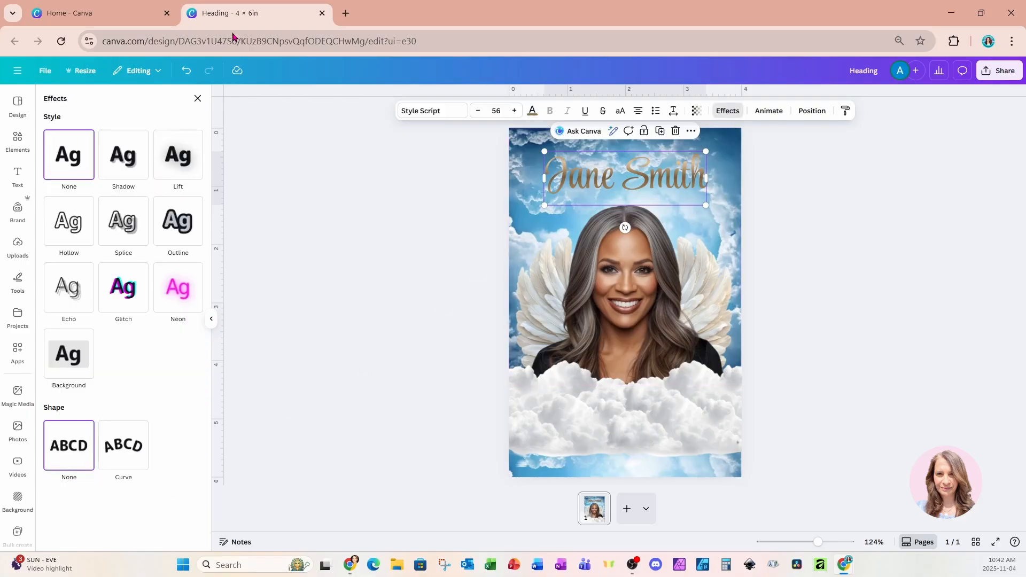
click(141, 176)
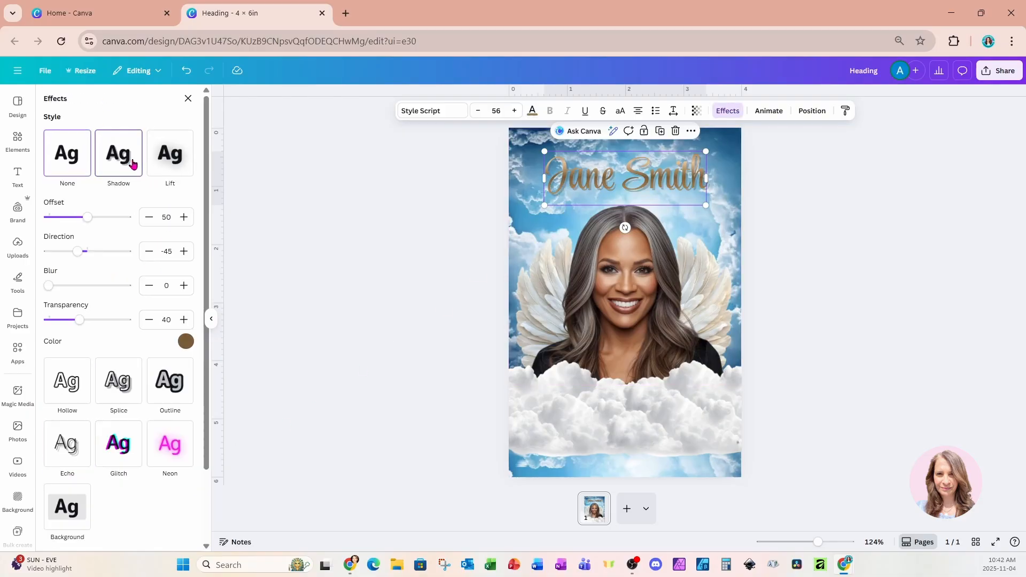
click(185, 341)
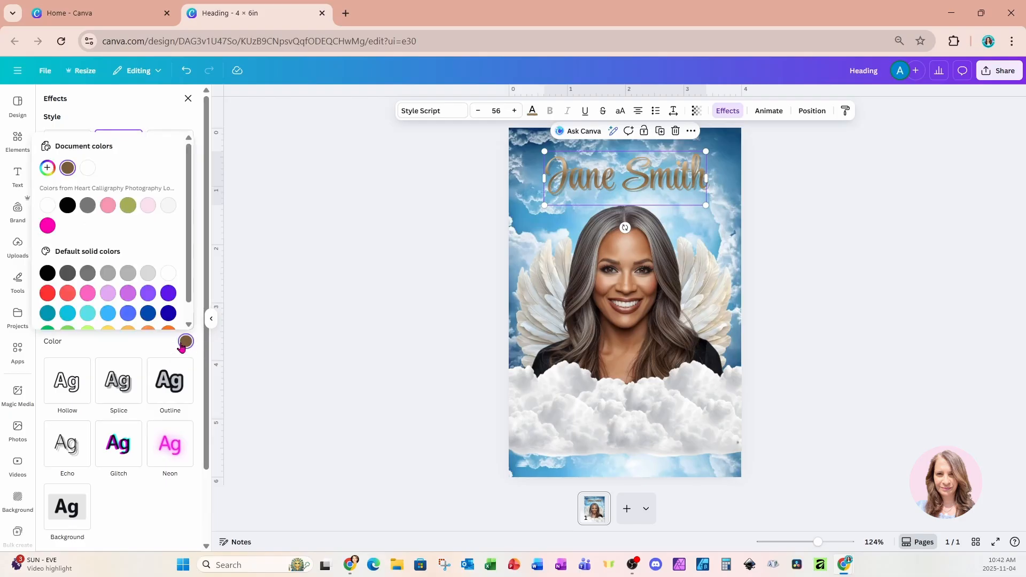
click(47, 273)
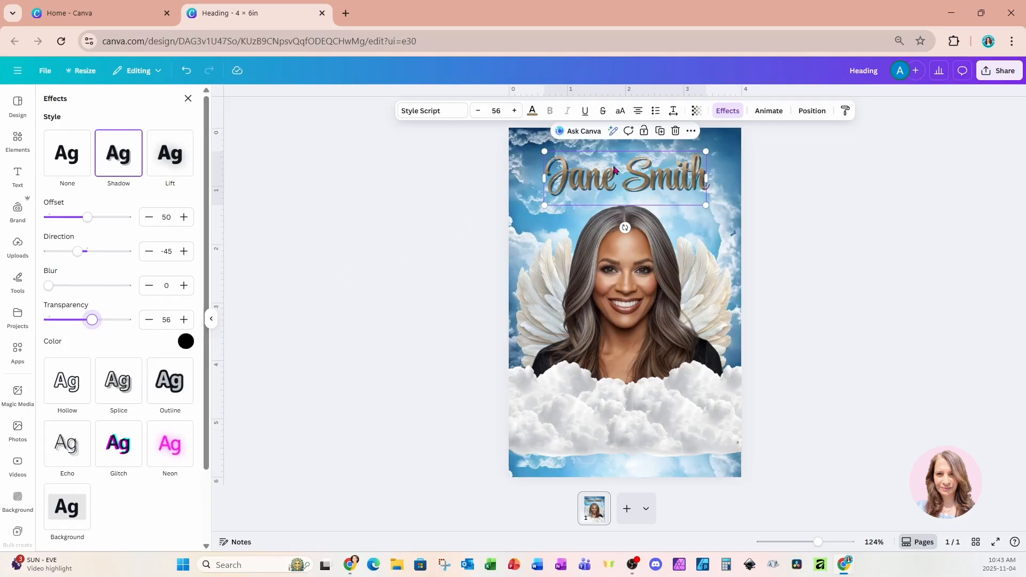
Duplicate the name heading exactly over the original and give the copy an Outline effect with thickness 13.
click(660, 133)
drag(672, 192, 662, 177)
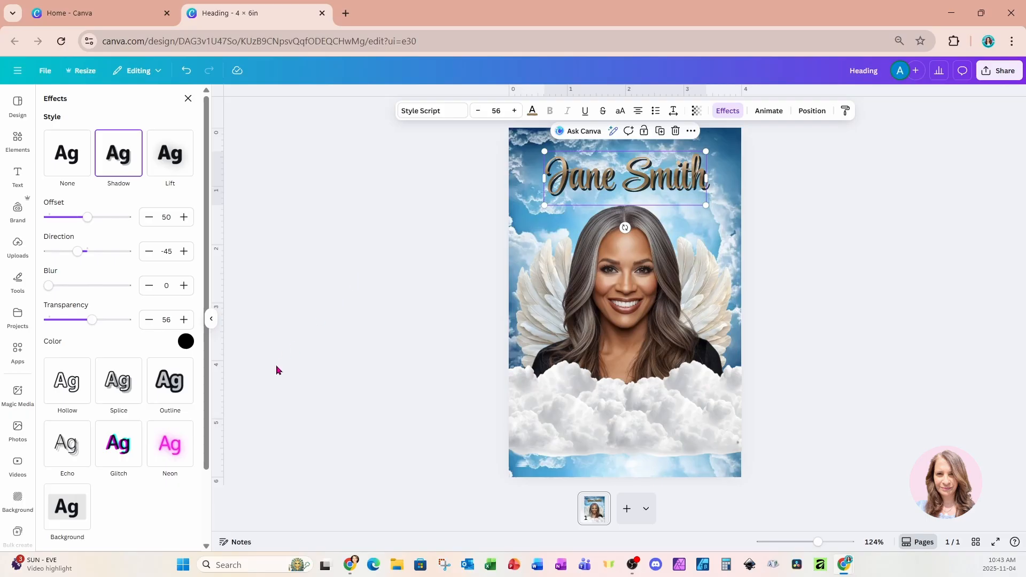
click(173, 393)
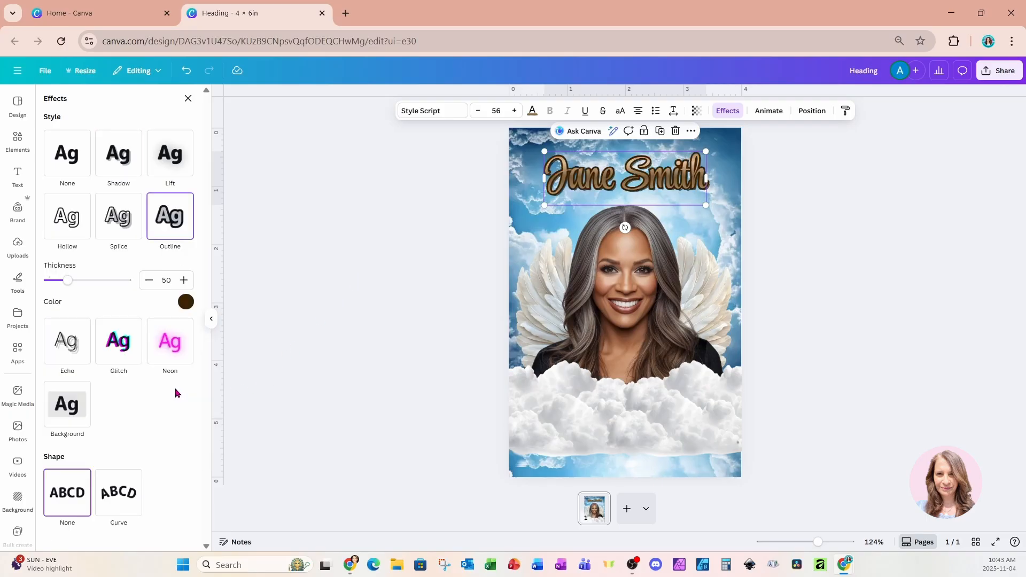
drag(67, 280, 53, 282)
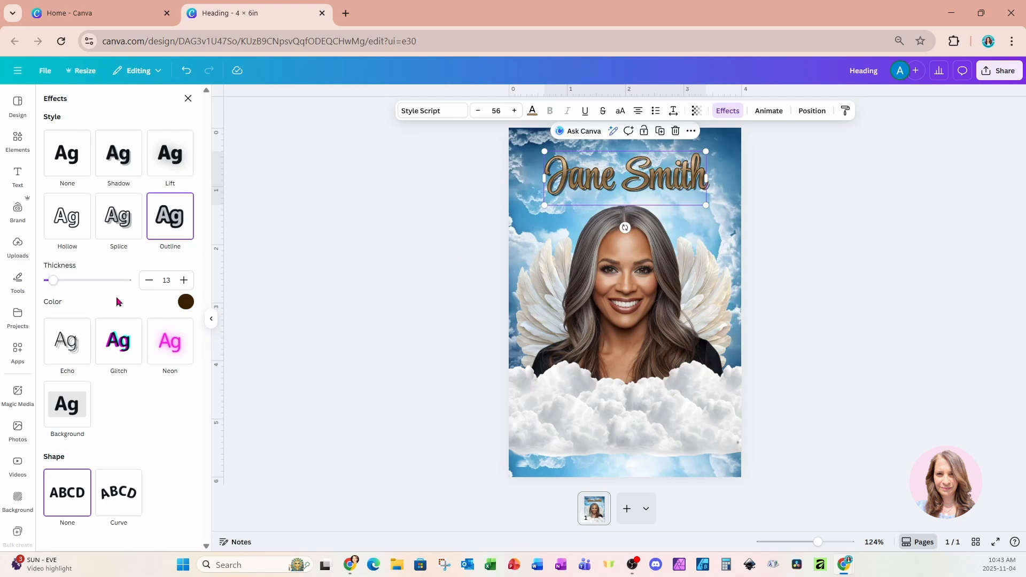
click(725, 183)
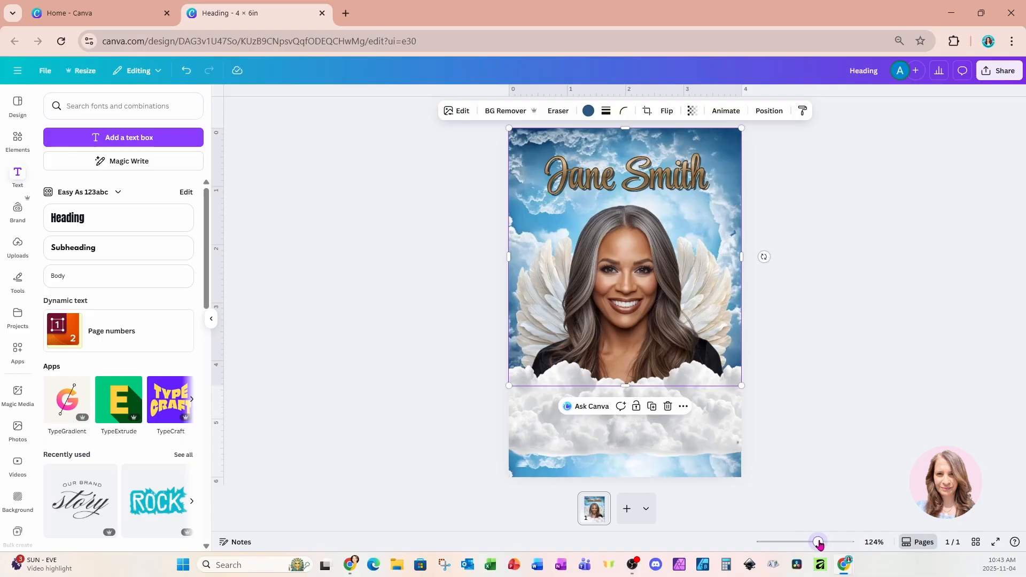
Duplicate the outlined name, place the copy over the clouds and replace its text with the birth and death years.
drag(819, 543, 825, 543)
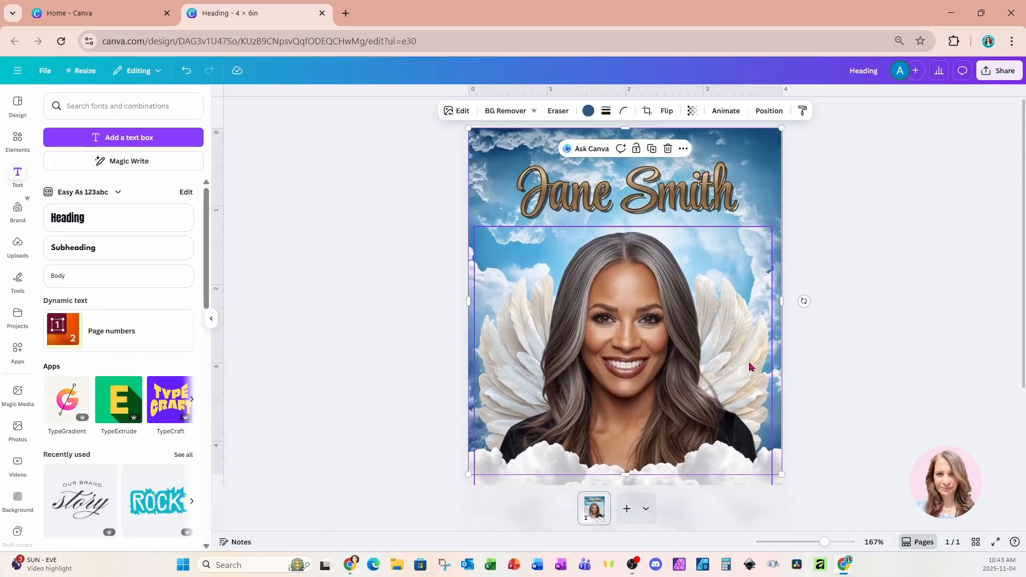
drag(824, 546, 817, 545)
click(676, 185)
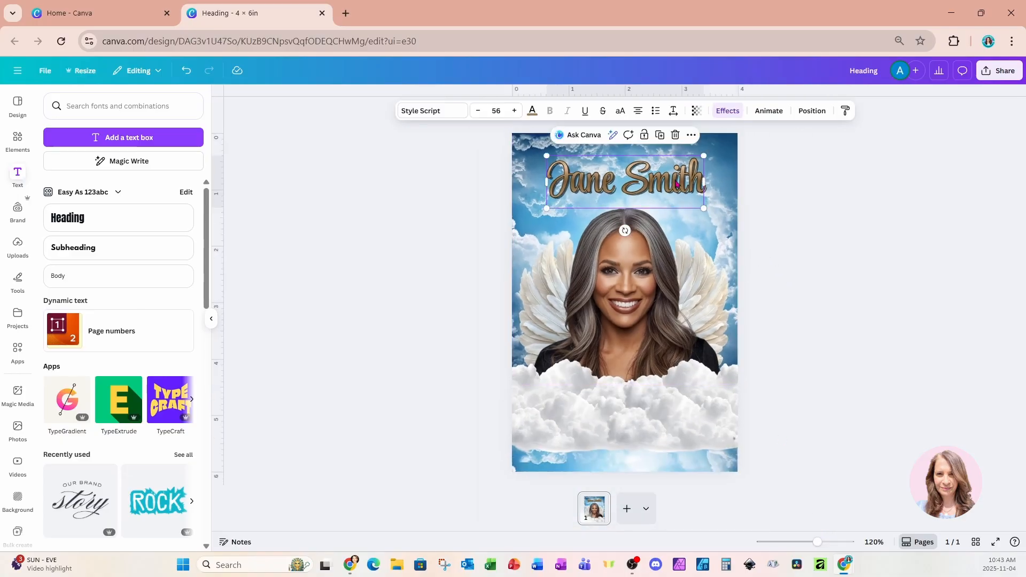
click(660, 136)
drag(678, 195, 667, 397)
double_click(667, 398)
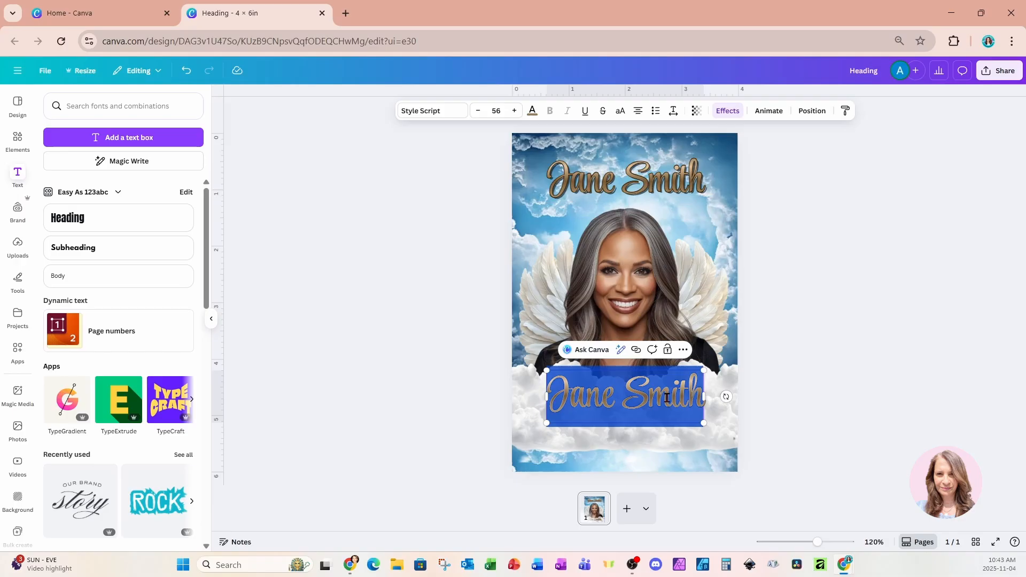
text(19)
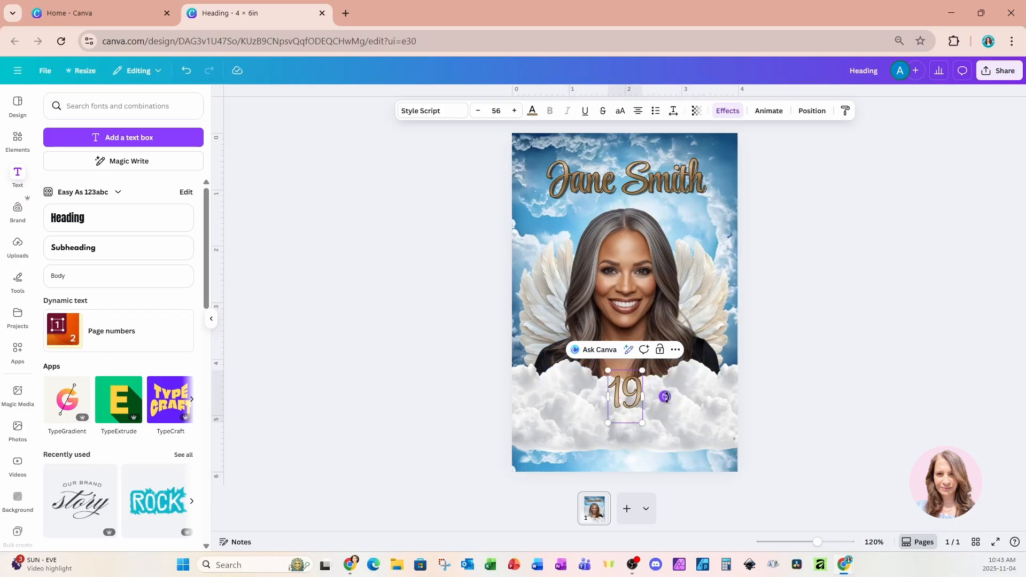
text(41 - 20)
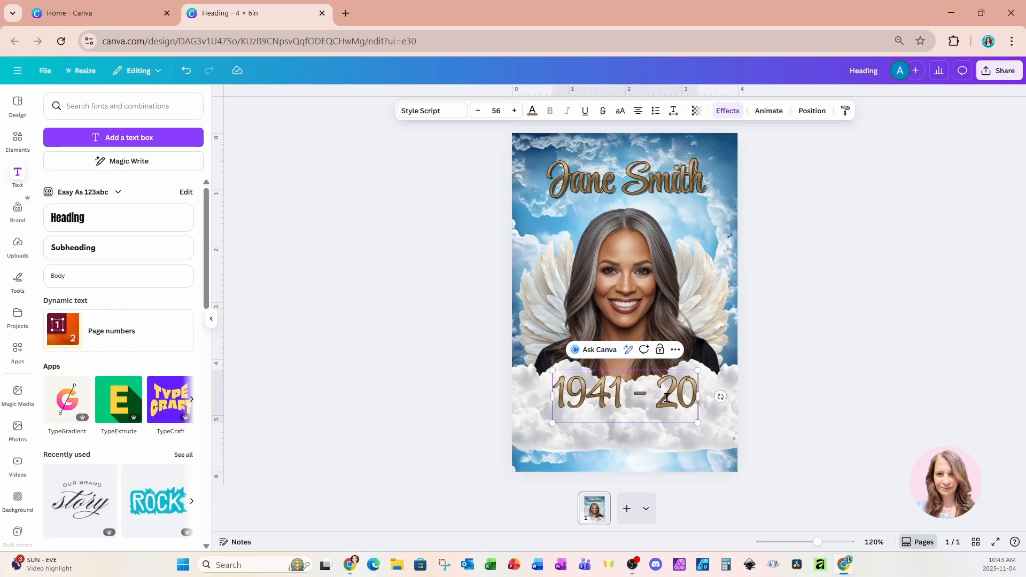
text(25)
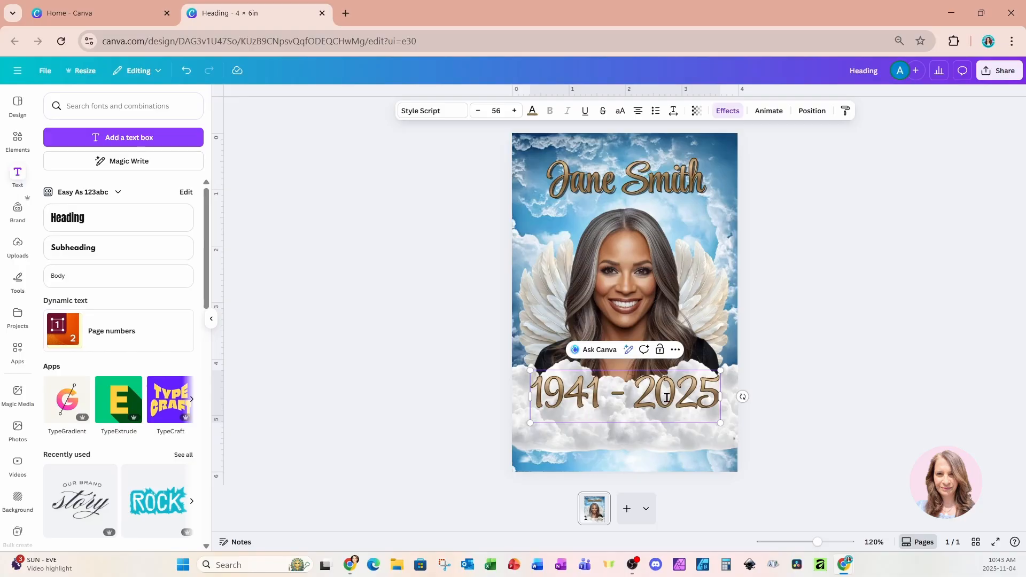
Set the years to the Anton font, shrink them to about 40% of the page width and center them on the clouds.
click(434, 111)
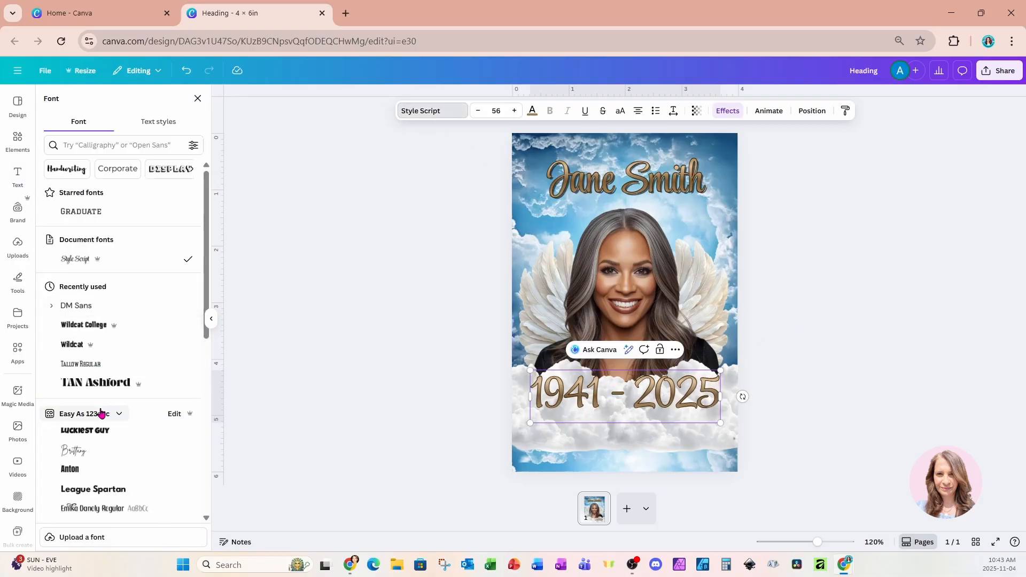
click(85, 466)
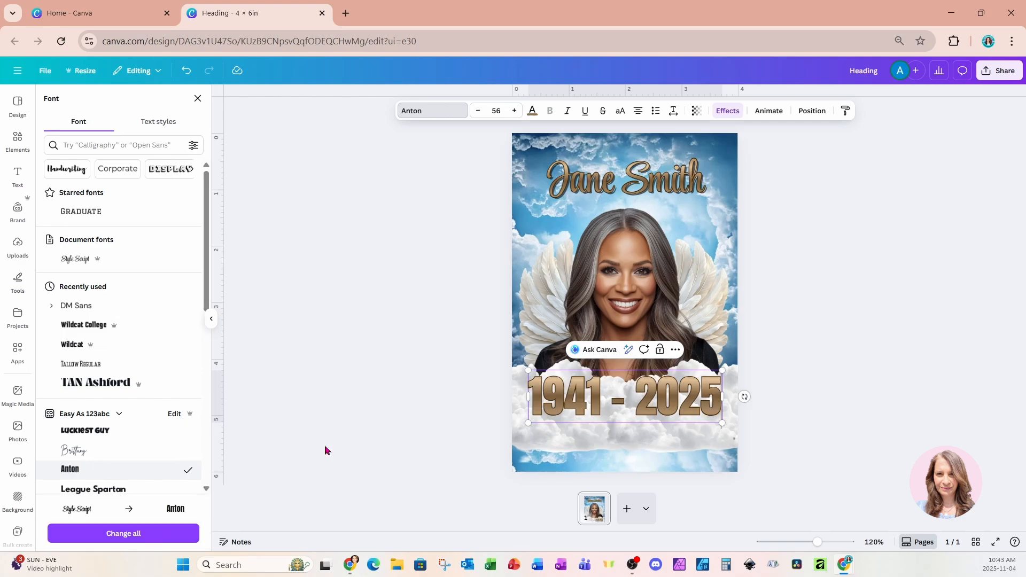
drag(721, 424, 646, 402)
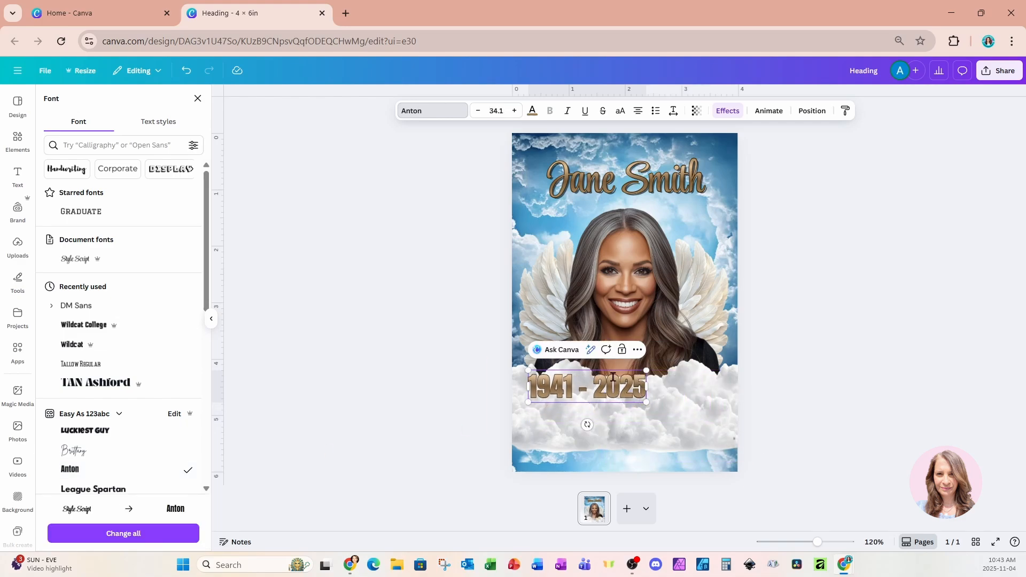
click(482, 406)
drag(544, 389, 581, 407)
drag(683, 420, 671, 417)
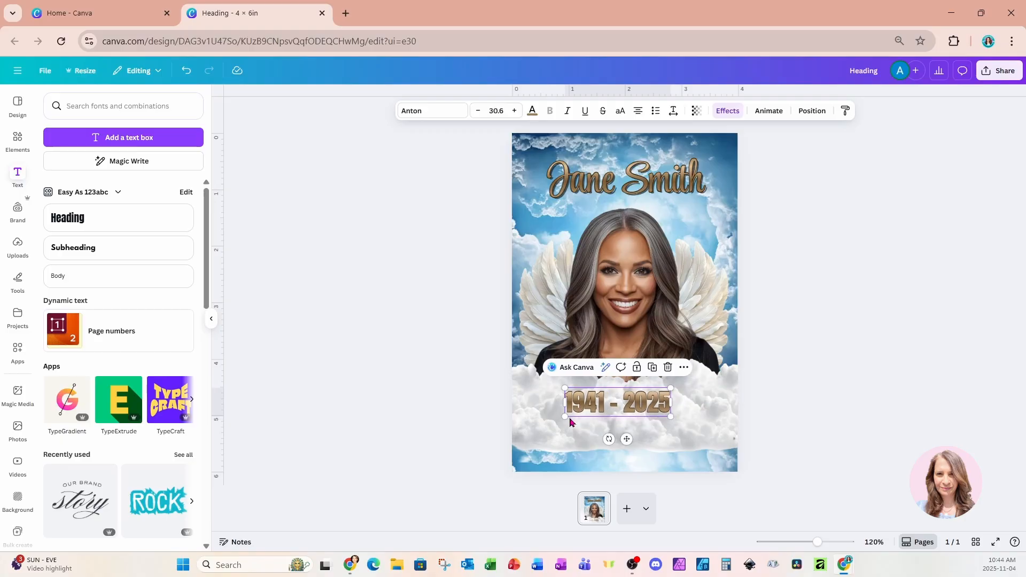
drag(569, 420, 578, 411)
click(690, 453)
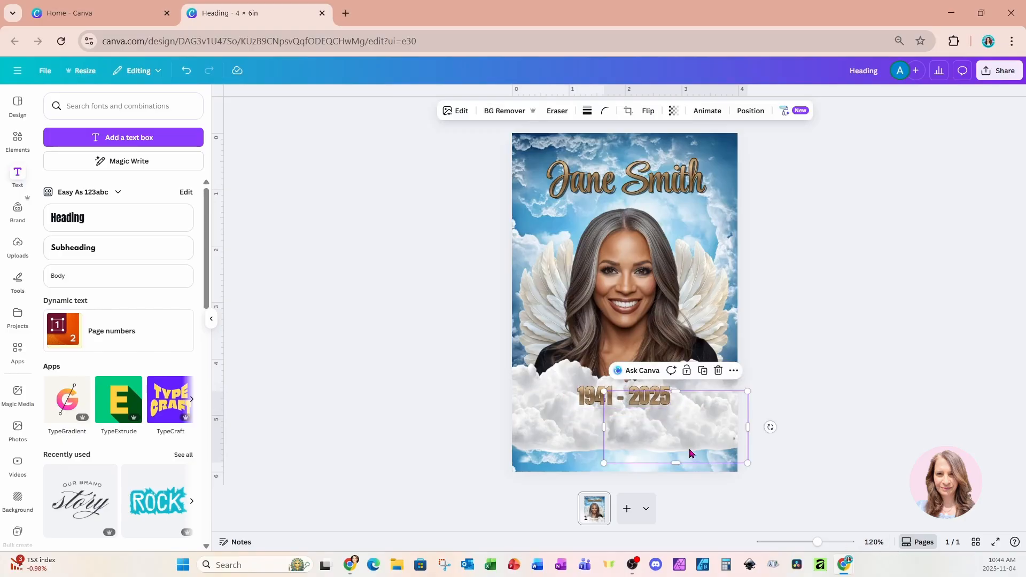
Paste the three-line text "beloved mother and wife", "MASS: St Peters Cathedral, 10 am", "Reception: Town Hall, 1pm" below the life years.
text(beloved mother and wife MASS: St Peters Cathedral, 10 am Reception: Town Hall, 1pm)
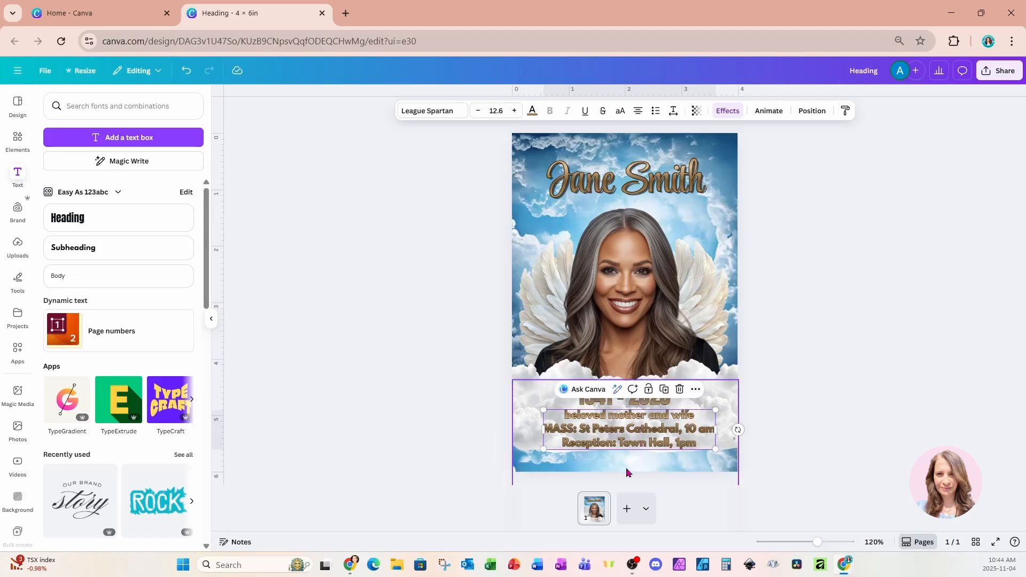
Search the graphics for "white gradient" and add a horizontal white gradient that fades out along one edge.
click(18, 140)
drag(95, 112, 46, 117)
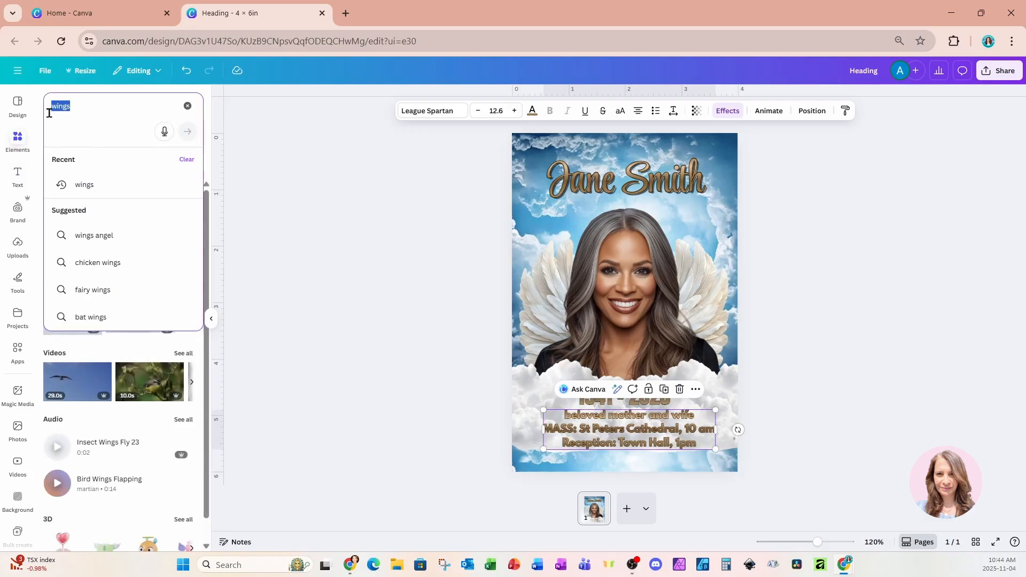
text(white gradient)
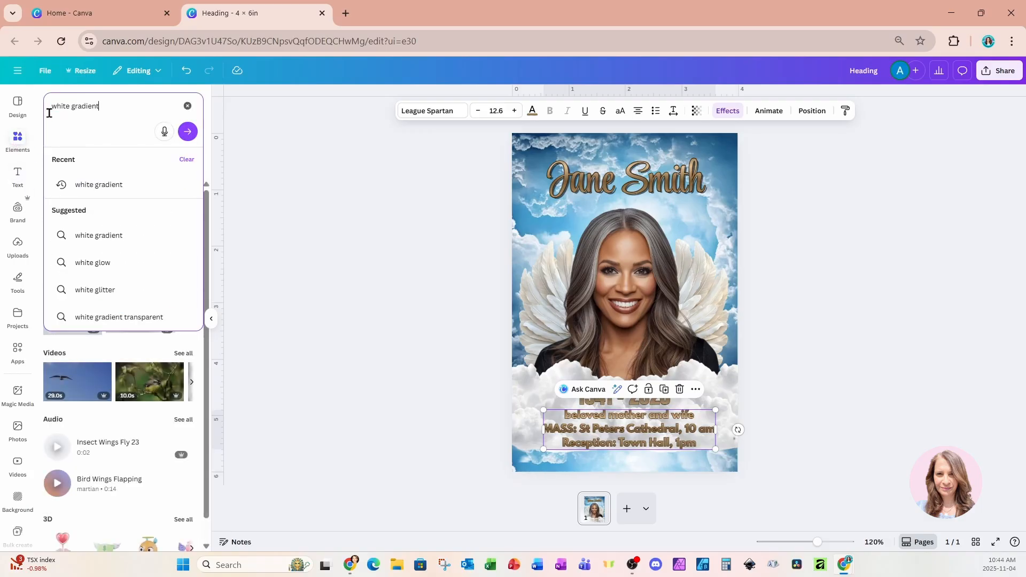
key(Return)
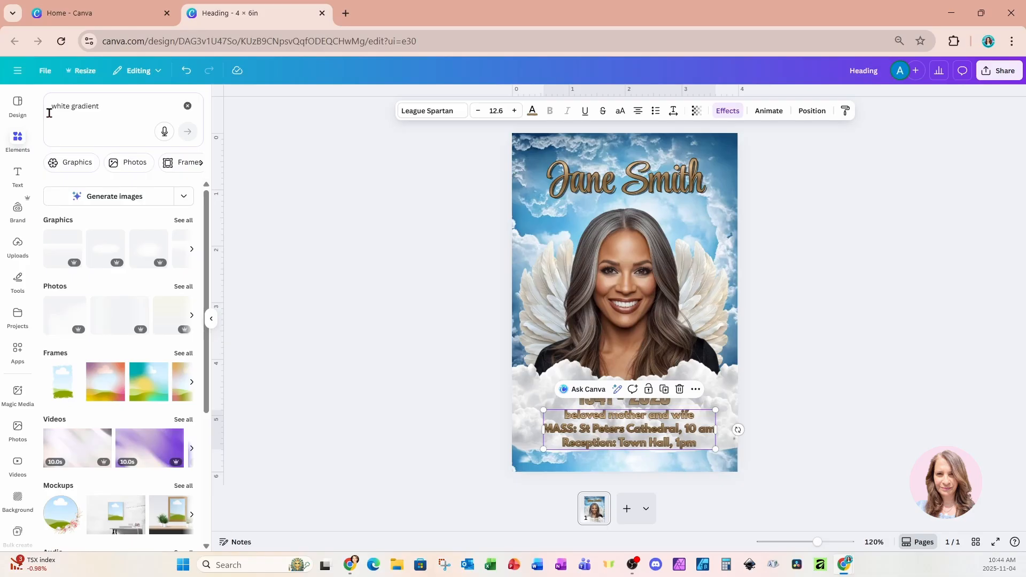
click(185, 221)
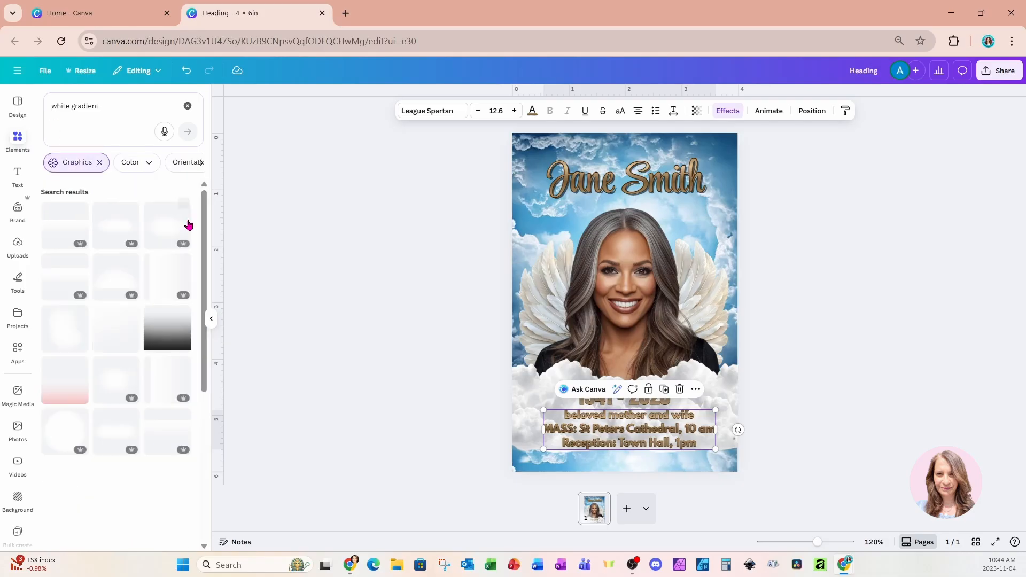
click(55, 276)
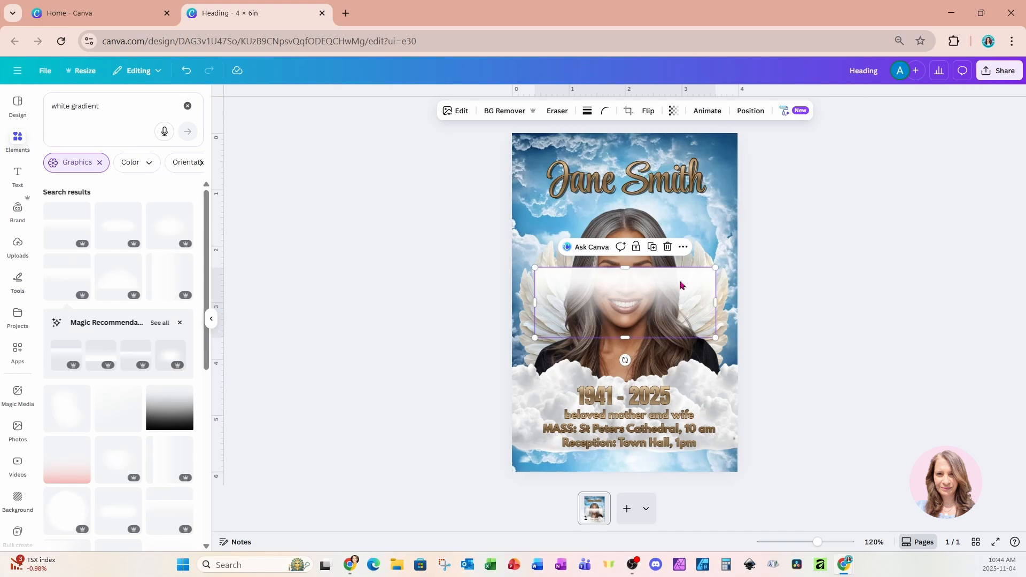
Fit the gradient to the full page width at the page's lower edge behind the lettering and flip it vertically.
drag(680, 284, 742, 396)
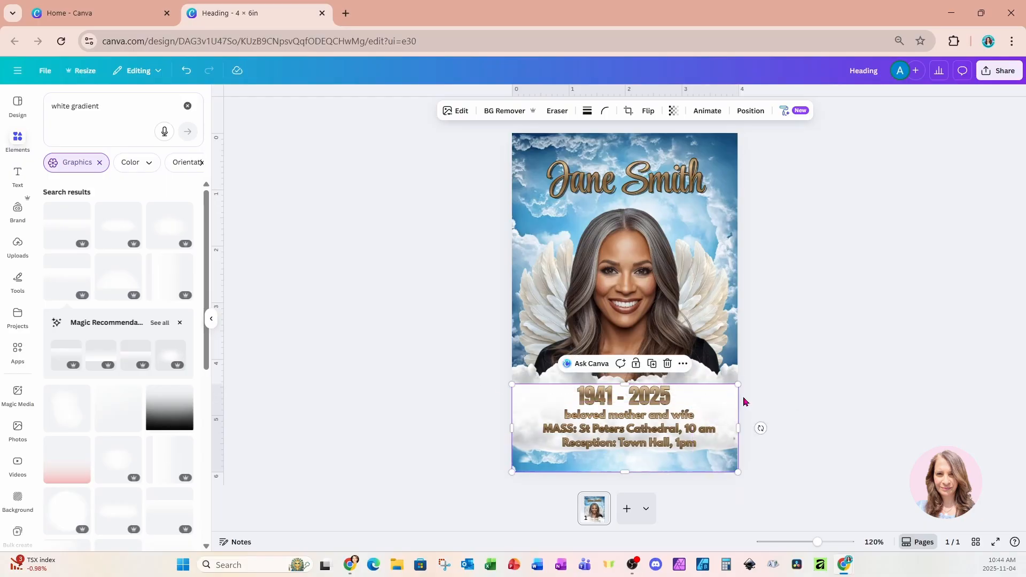
click(648, 113)
click(649, 156)
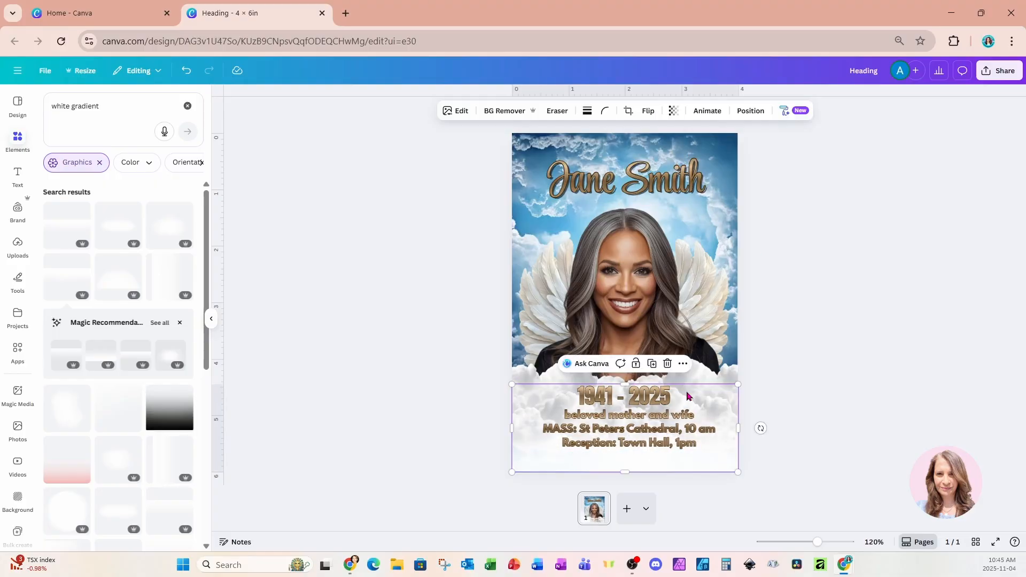
click(763, 206)
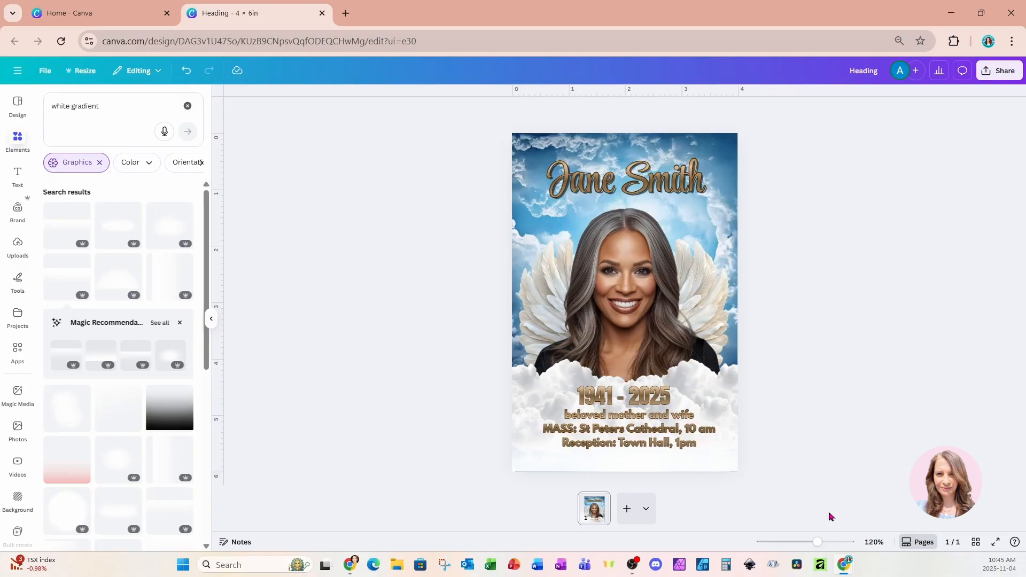
drag(818, 541, 823, 541)
scroll(860, 462, down, 2)
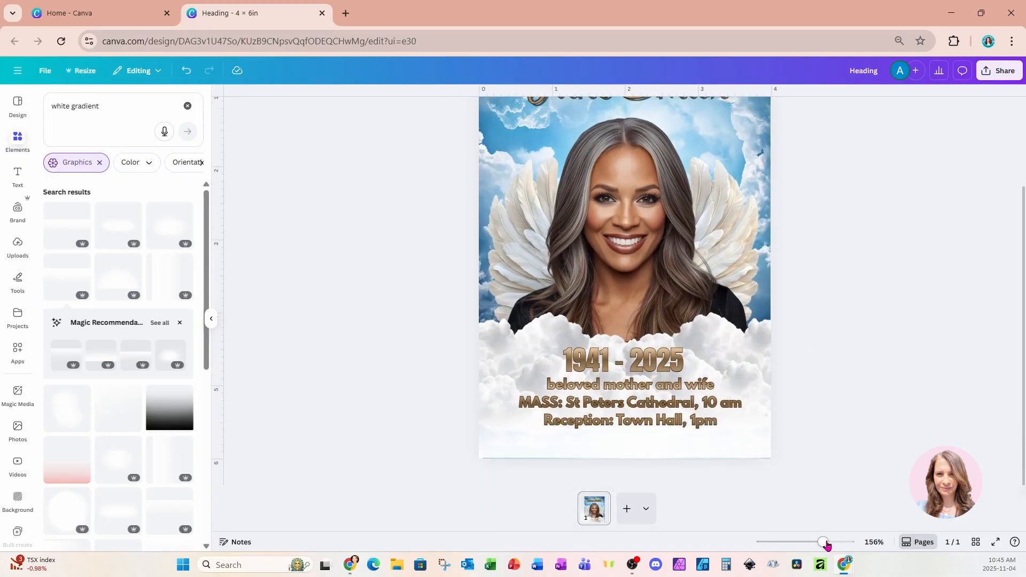
drag(823, 541, 819, 542)
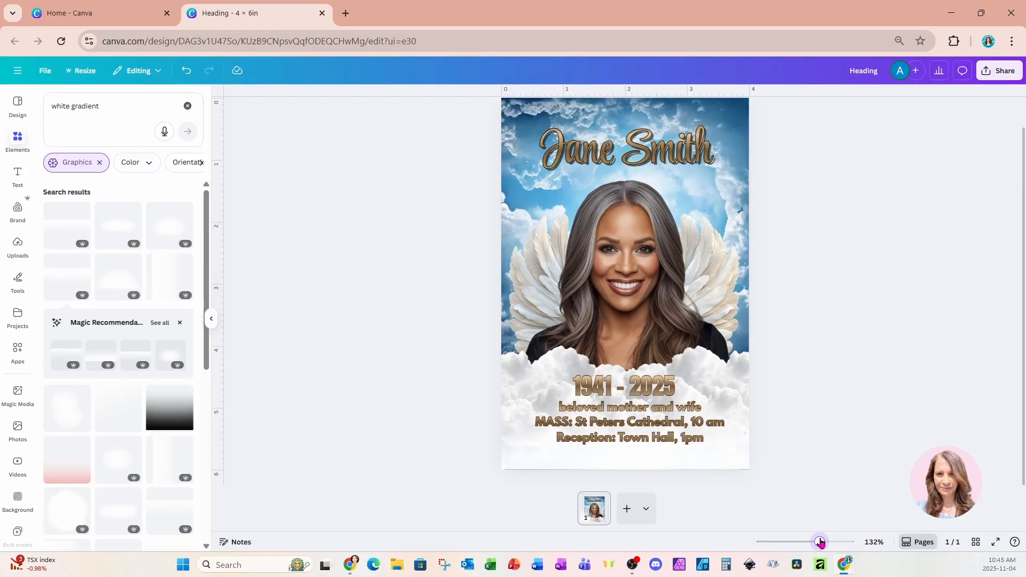
Search the graphics for "doves" and add the white dove carrying an olive branch.
click(117, 108)
drag(117, 108, 48, 107)
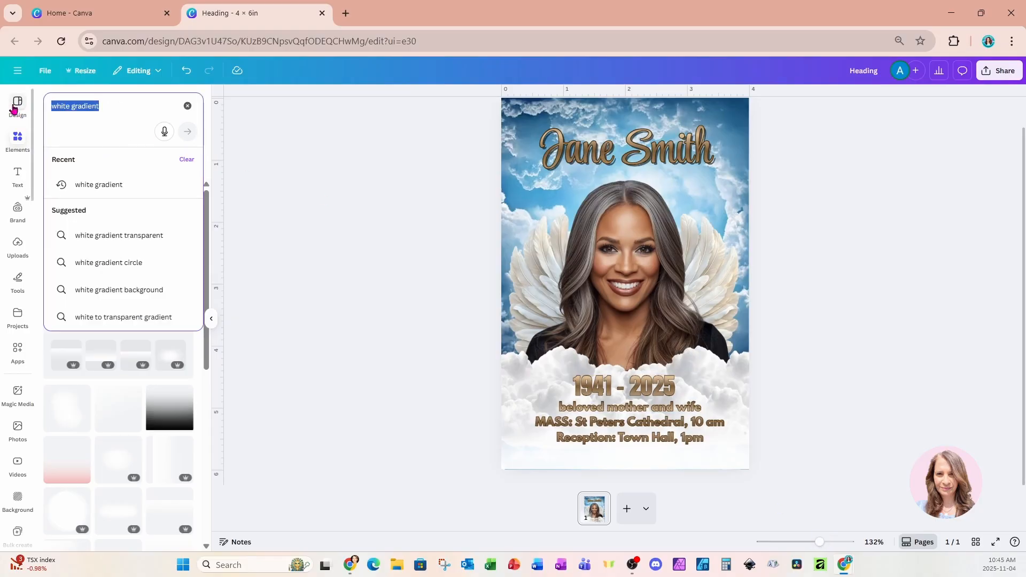
text(doves)
key(Return)
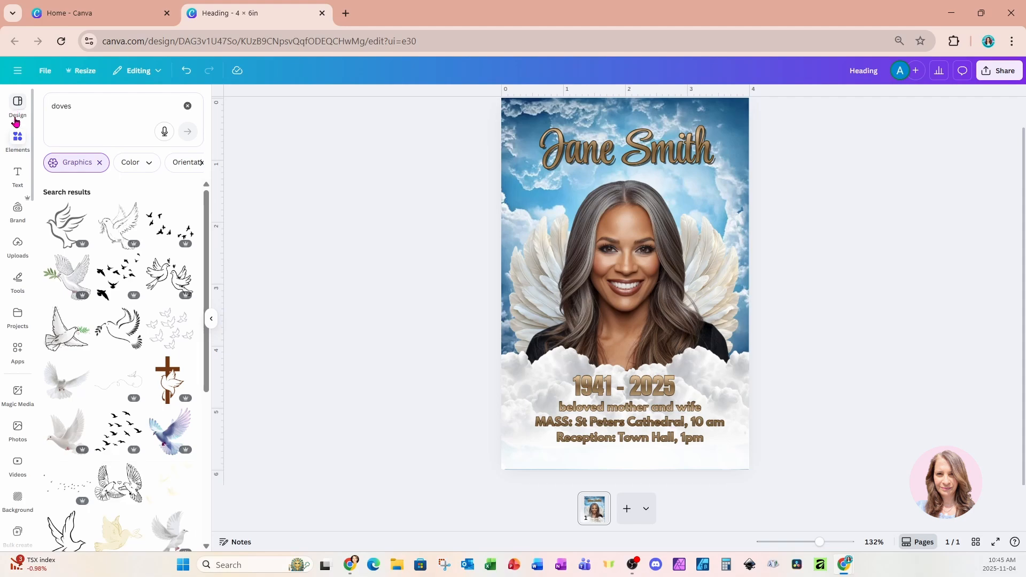
click(65, 283)
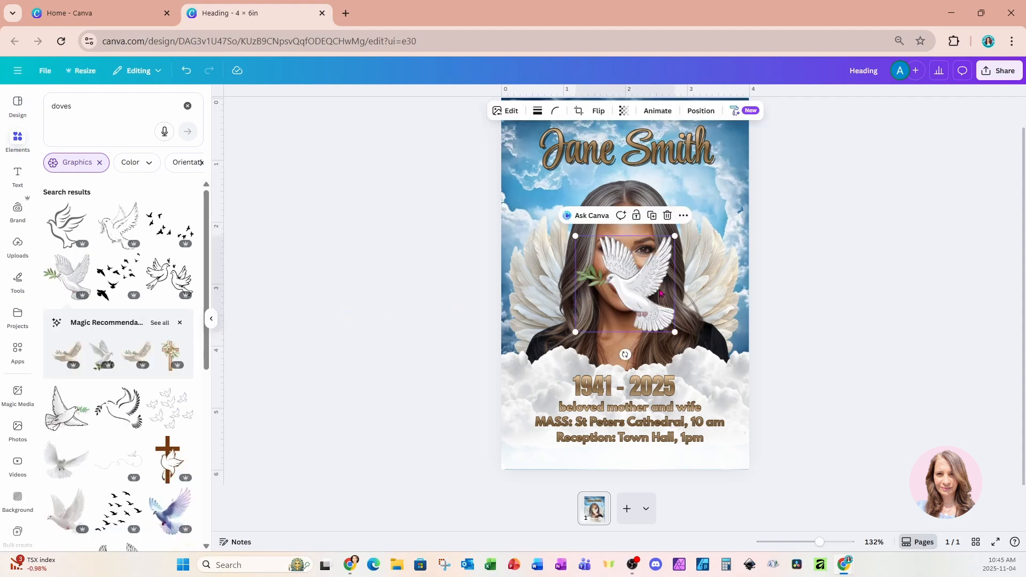
Duplicate the dove, flip the copy horizontally, and place the two doves symmetrically on either side of the years.
drag(641, 291, 531, 376)
click(715, 302)
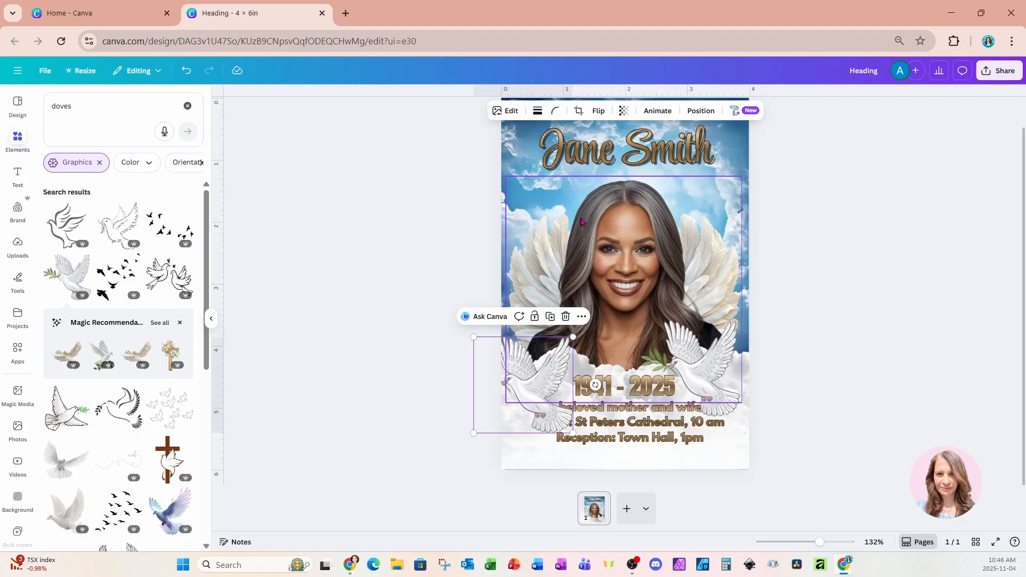
click(597, 111)
click(600, 138)
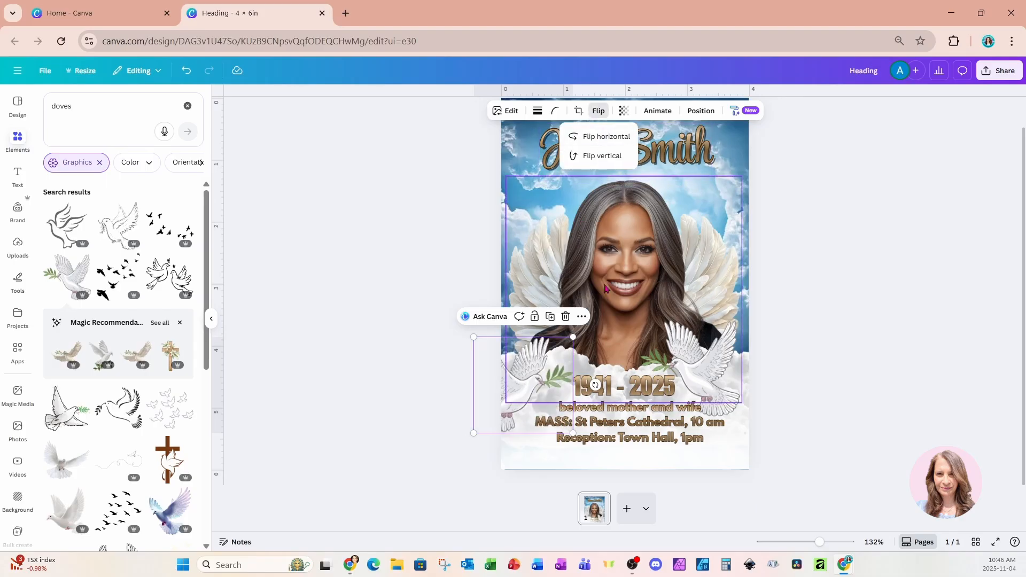
drag(526, 358, 563, 343)
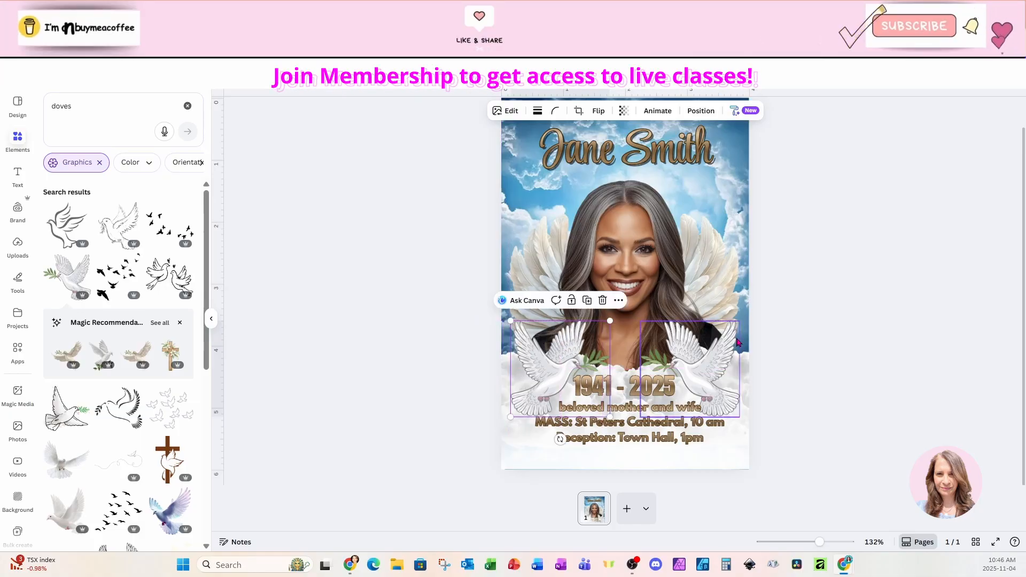
click(837, 237)
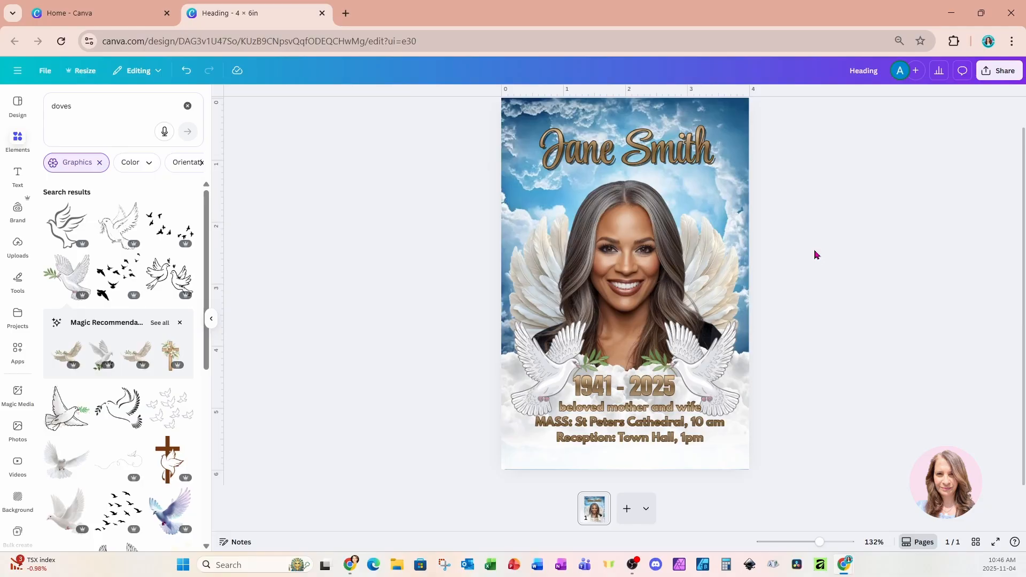
Duplicate the finished page and open the woman's portrait on the copy in Magic Edit.
click(595, 517)
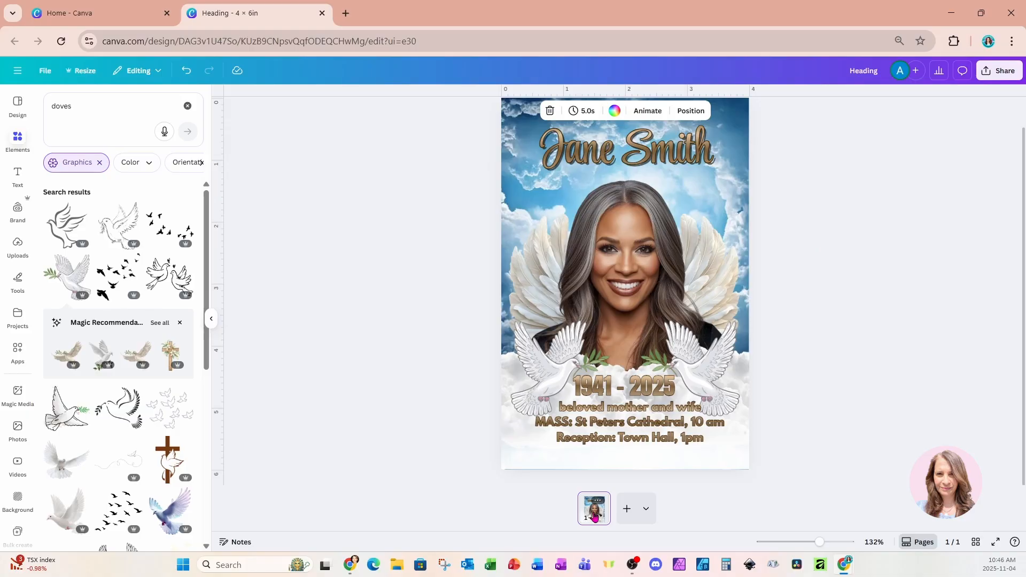
key(ctrl+d)
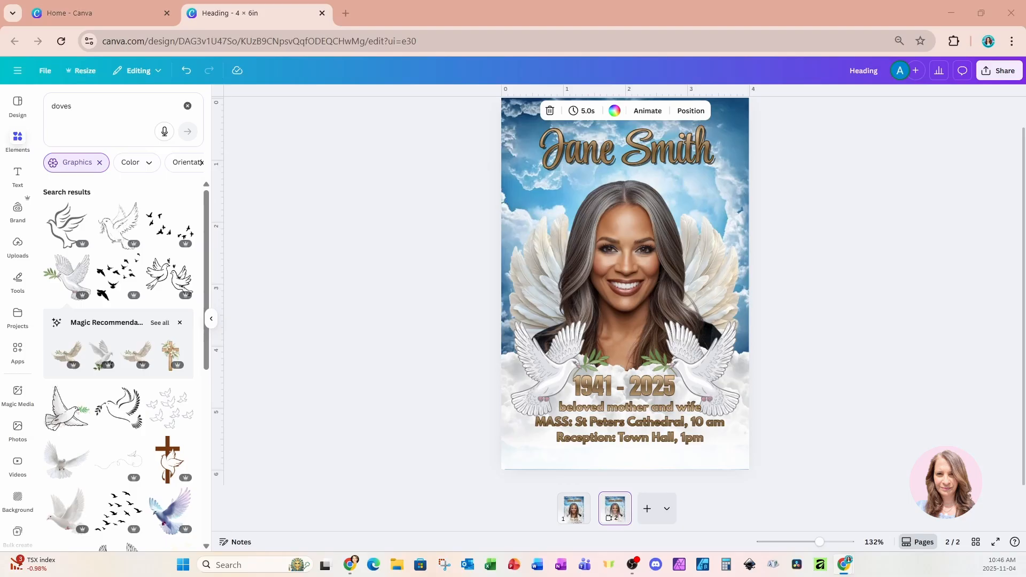
click(633, 247)
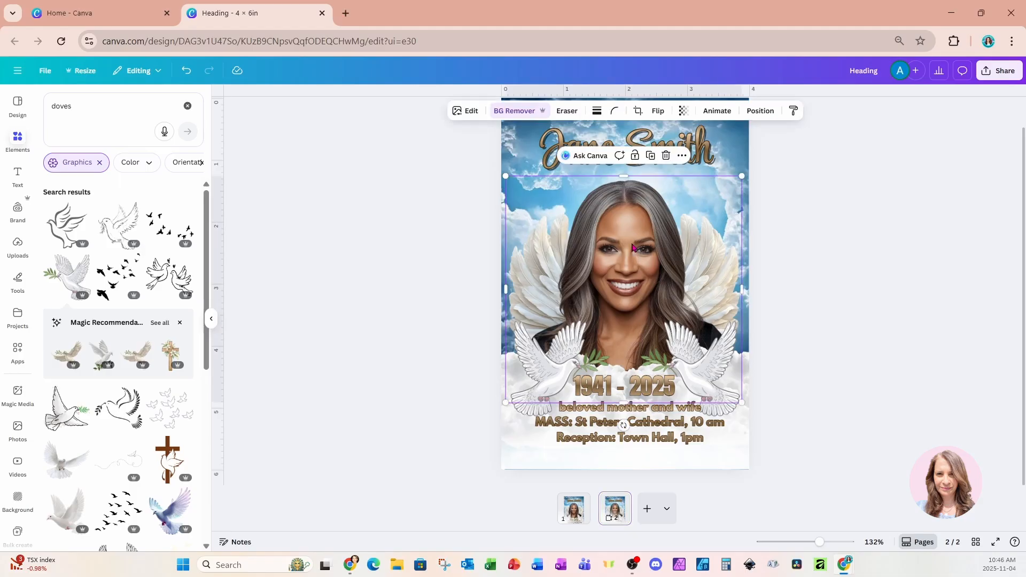
click(470, 114)
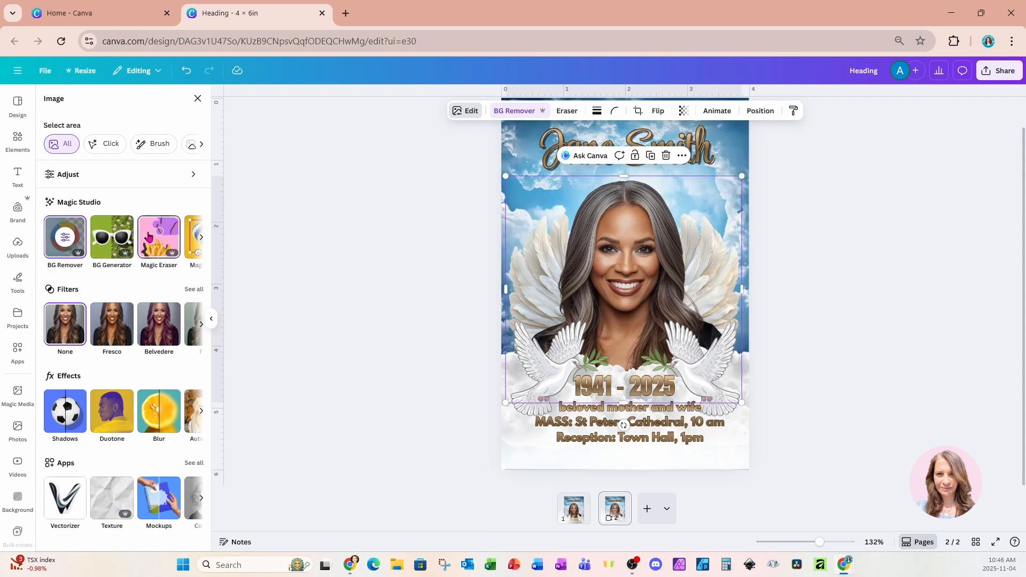
click(200, 239)
click(164, 254)
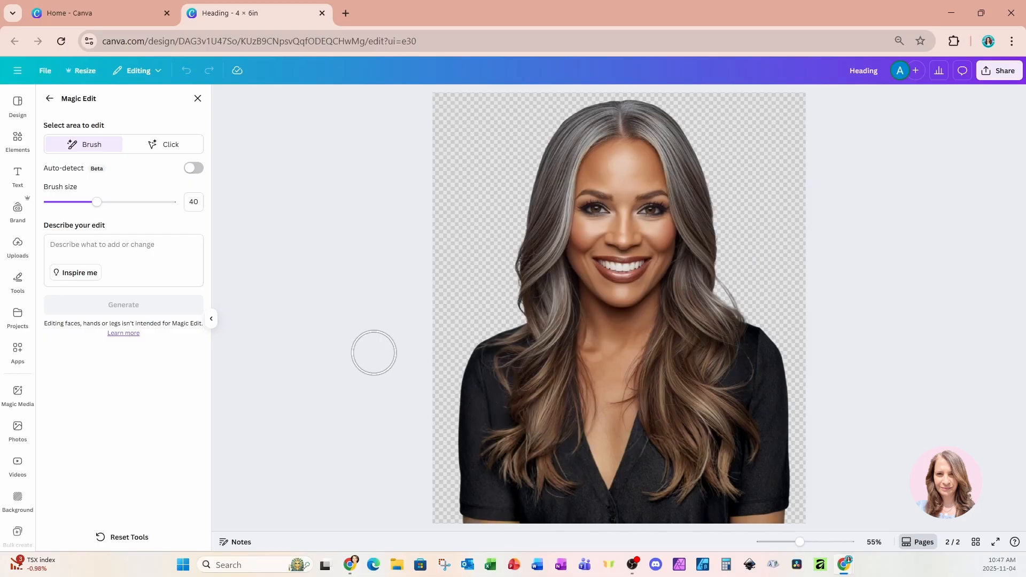
Brush over the woman's black shirt and generate an edit with the prompt "change the color of the shirt to pink".
mouse_move(507, 339)
mouse_down()
mouse_move(477, 391)
mouse_move(497, 415)
mouse_move(482, 410)
mouse_move(472, 495)
mouse_move(496, 508)
mouse_move(599, 508)
mouse_move(579, 463)
mouse_move(609, 497)
mouse_move(624, 447)
mouse_move(648, 463)
mouse_move(630, 503)
mouse_move(699, 513)
mouse_move(763, 487)
mouse_move(772, 388)
mouse_move(763, 341)
mouse_move(740, 379)
mouse_move(767, 437)
mouse_move(772, 484)
mouse_up()
click(89, 240)
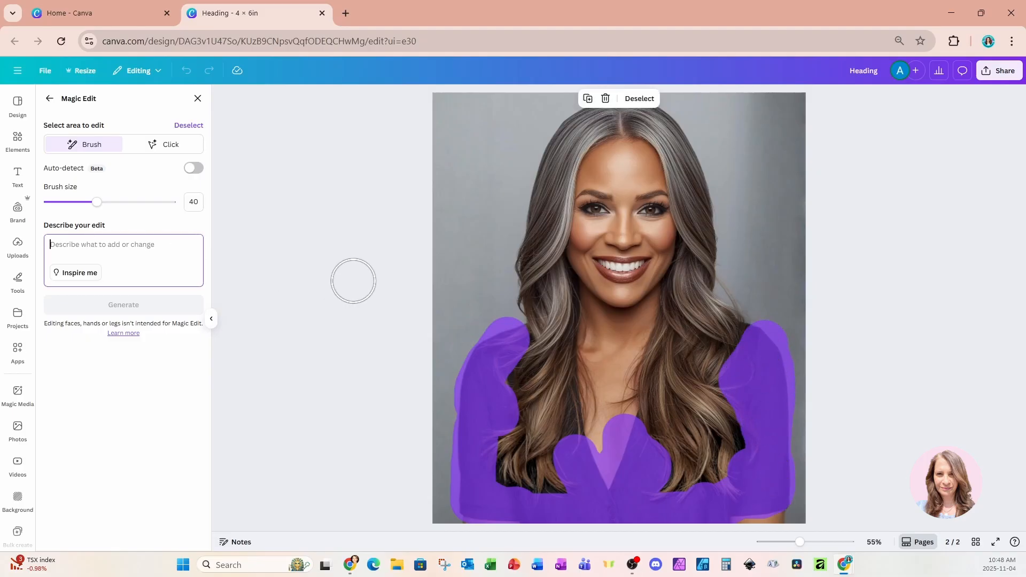
text(change the color of the shirt to pink)
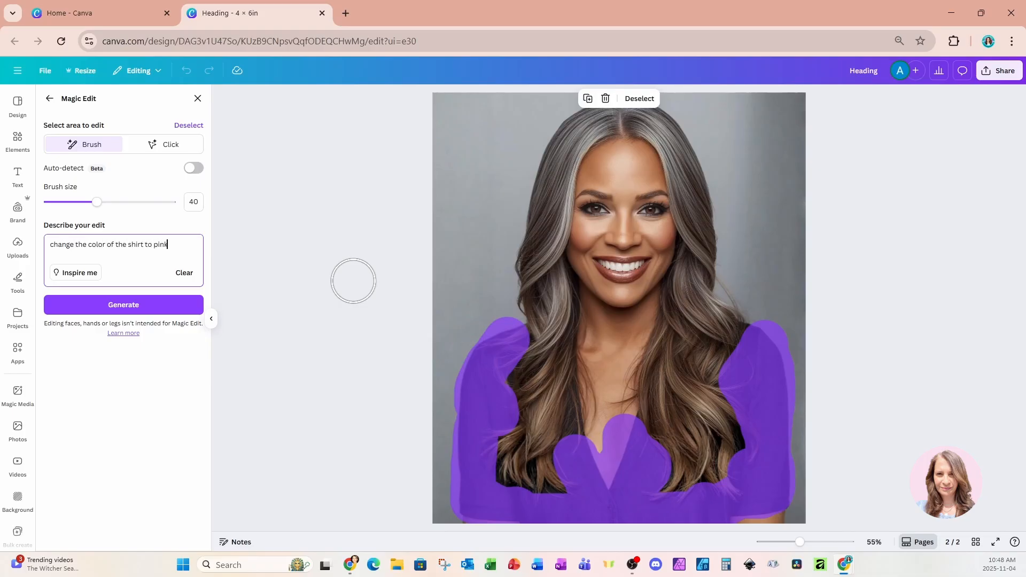
click(170, 308)
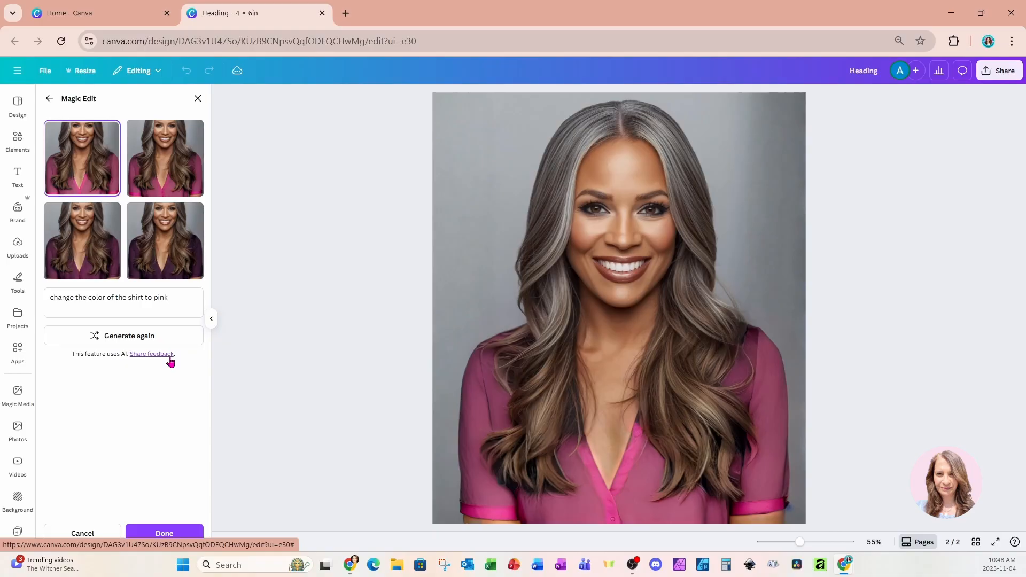
Compare the generated shirt variants and apply the first one, the pink shirt.
click(160, 173)
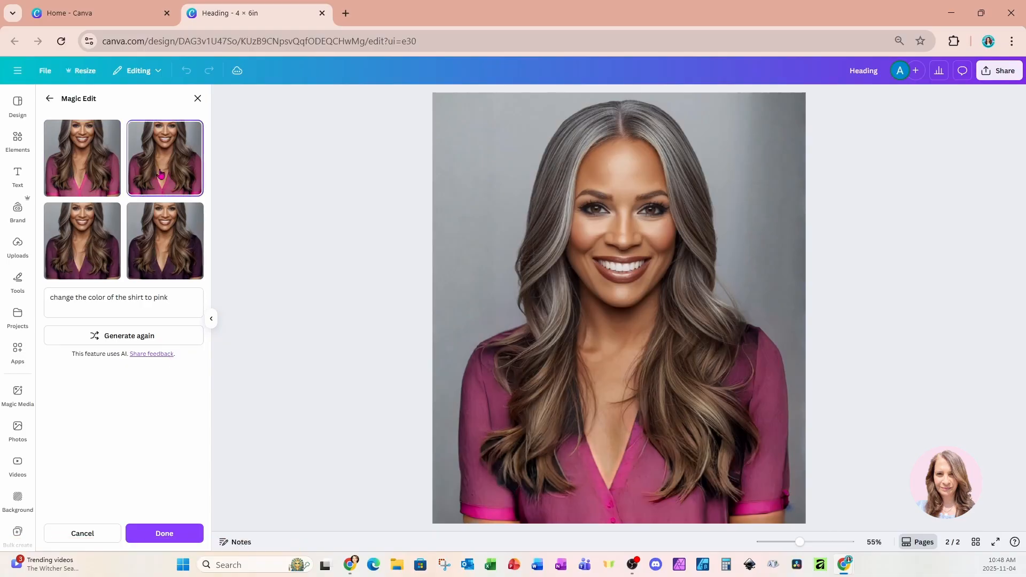
click(183, 251)
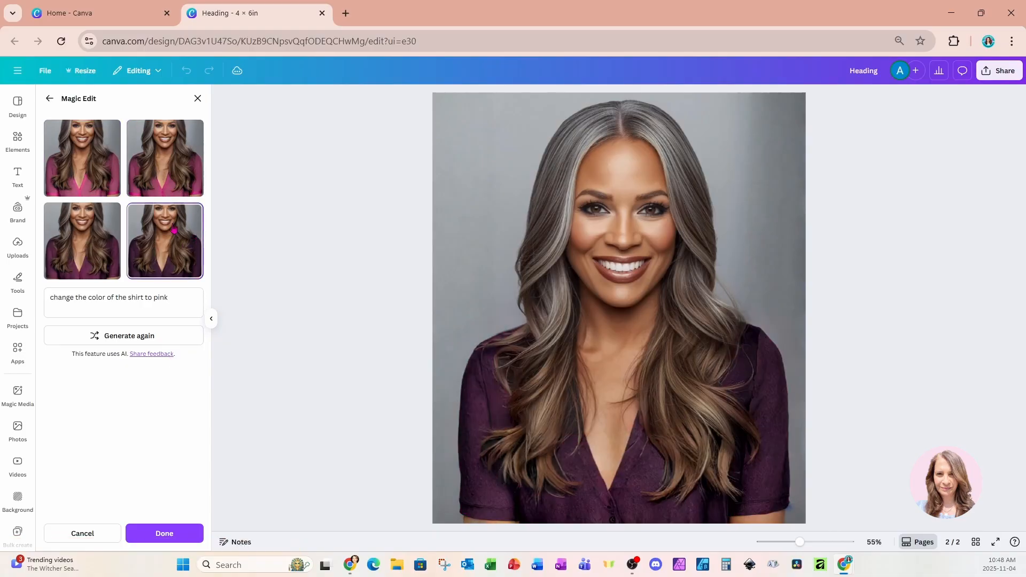
click(90, 270)
click(96, 162)
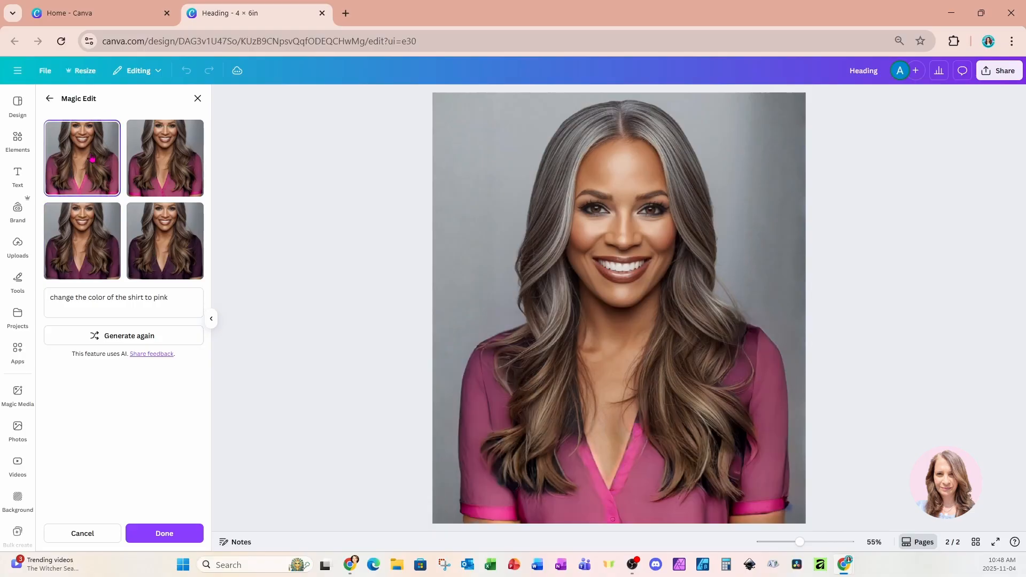
click(178, 534)
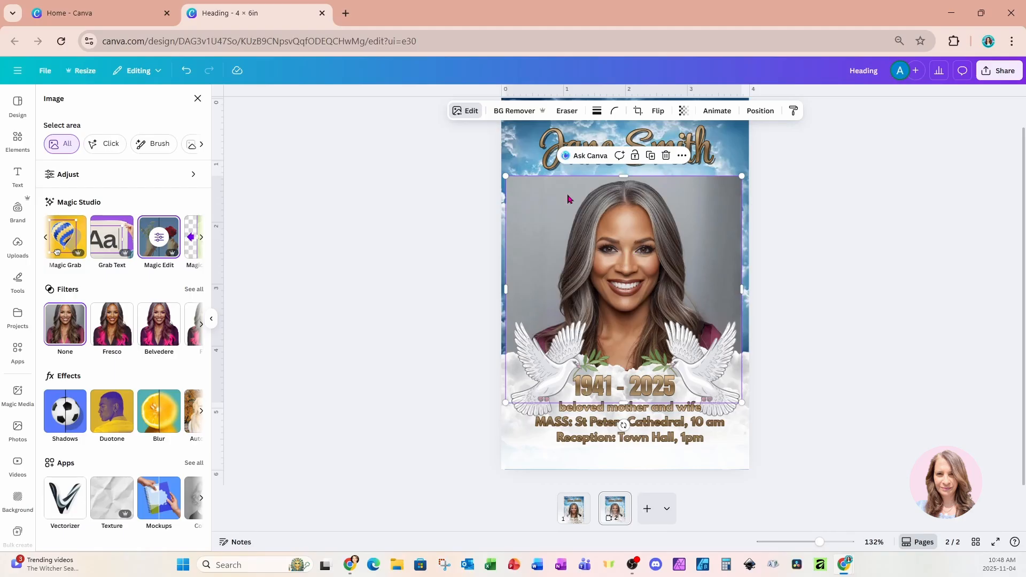
Remove the background from the edited portrait and move it slightly higher on the page.
click(514, 111)
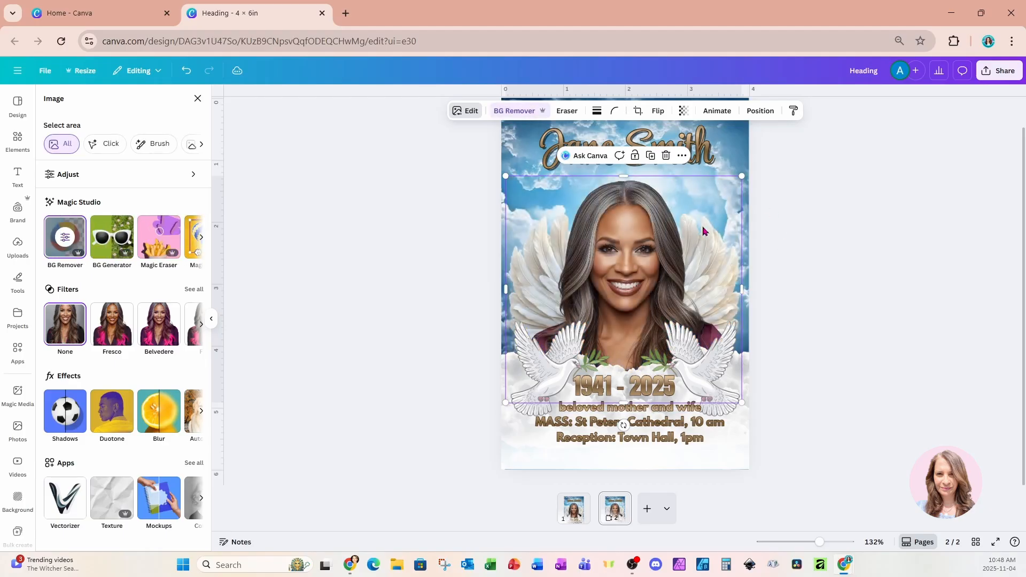
drag(702, 231, 702, 206)
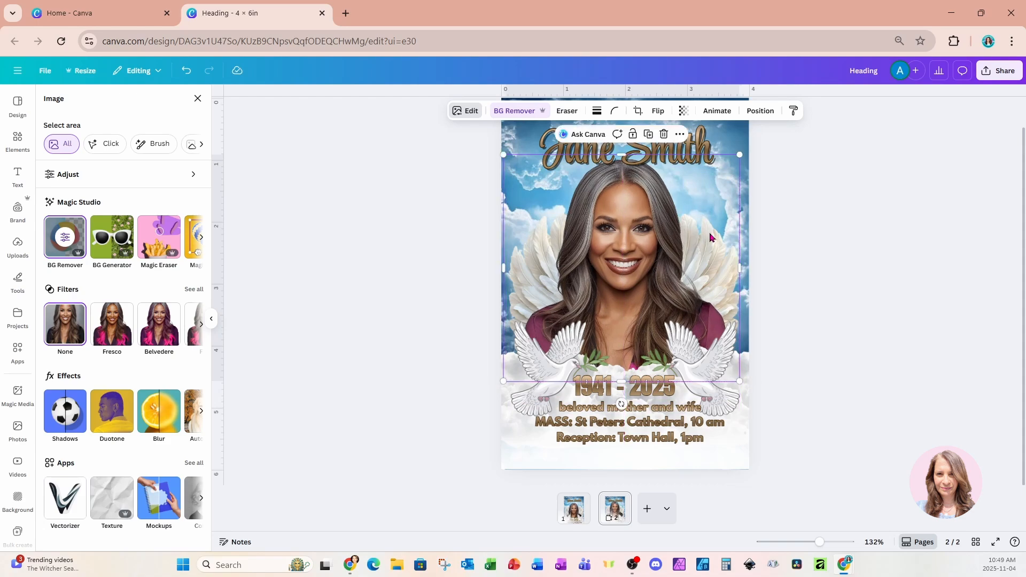
Apply the Blush duotone effect to the sky background image on the duplicated page.
scroll(716, 249, up, 1)
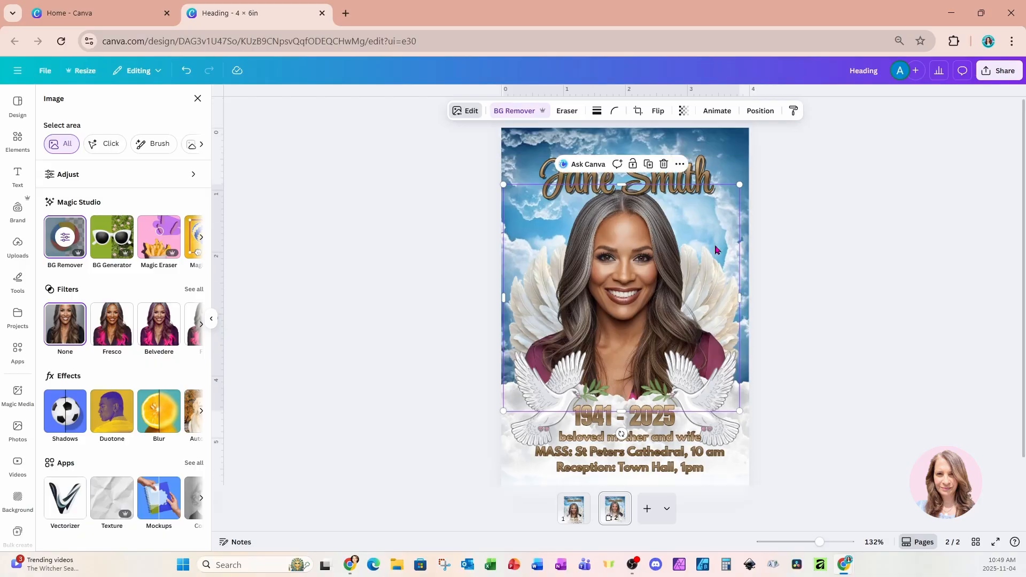
click(738, 148)
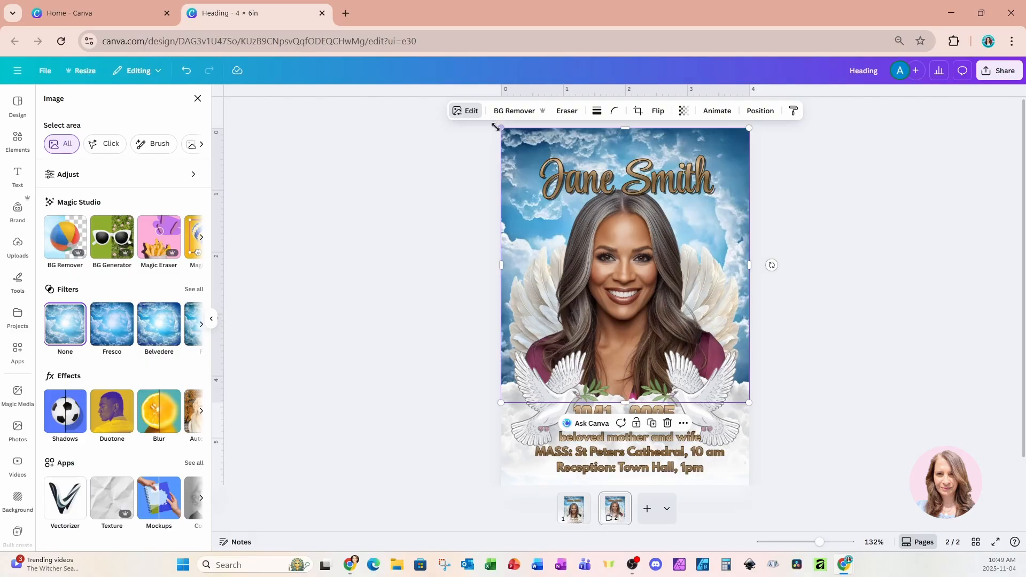
click(471, 113)
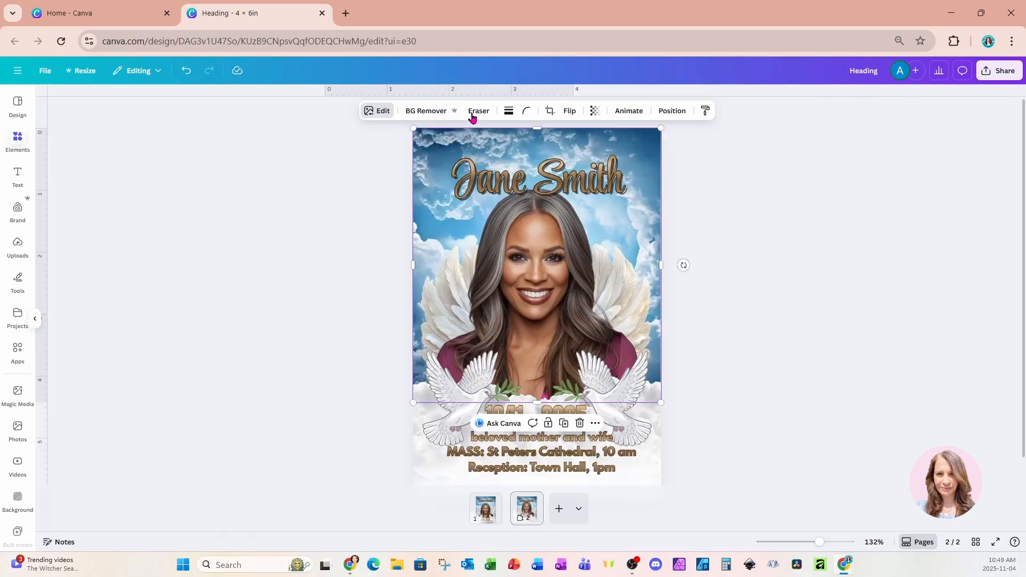
click(472, 113)
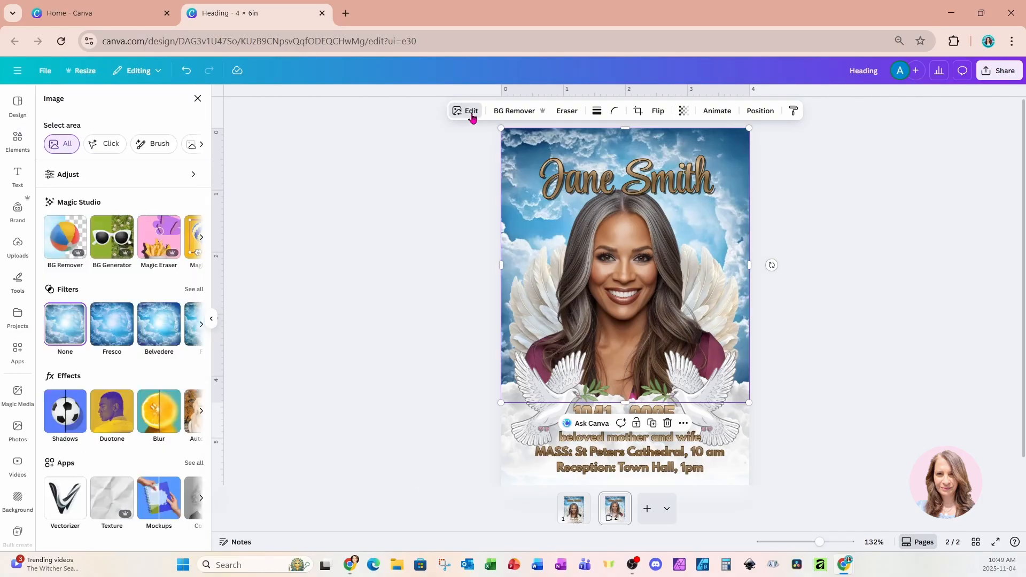
click(112, 411)
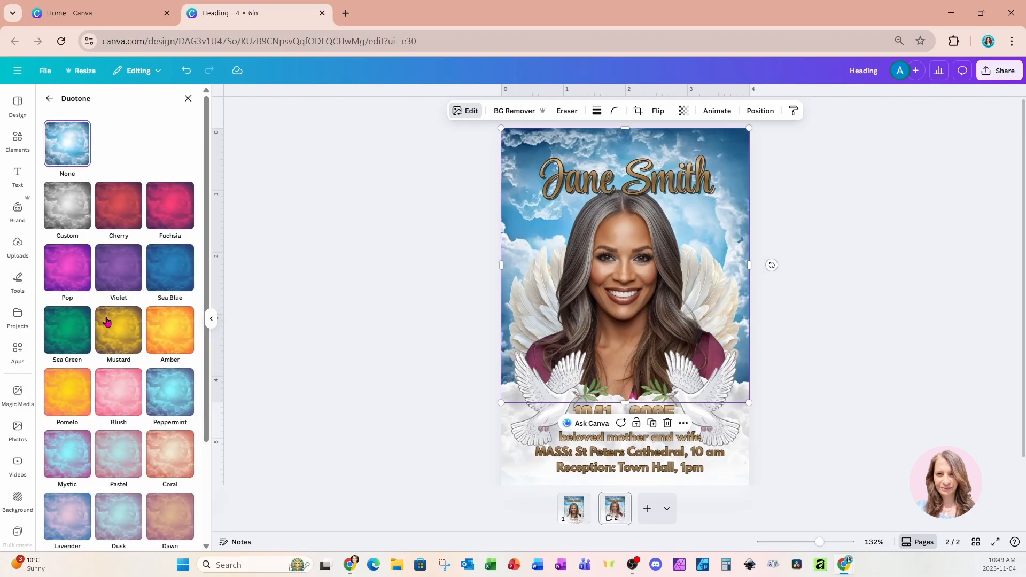
click(114, 398)
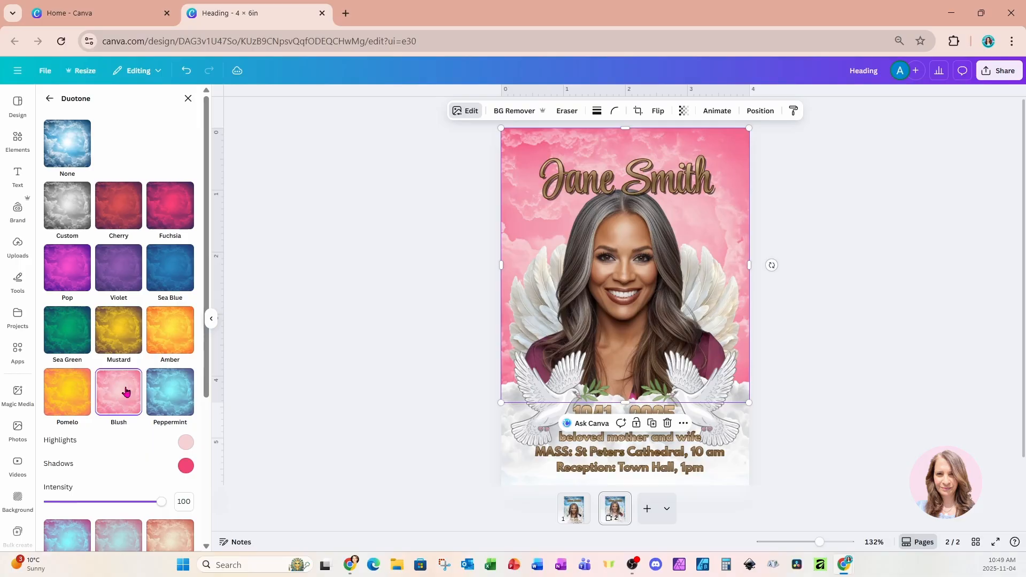
Try the Coral, Pastel and Pop duotone presets on the sky background.
scroll(127, 391, down, 2)
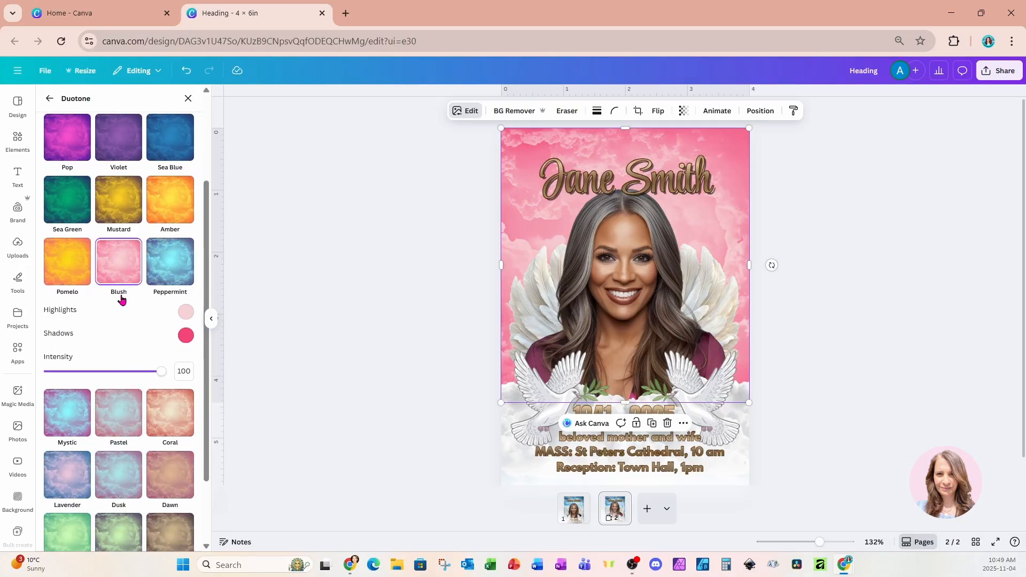
click(176, 420)
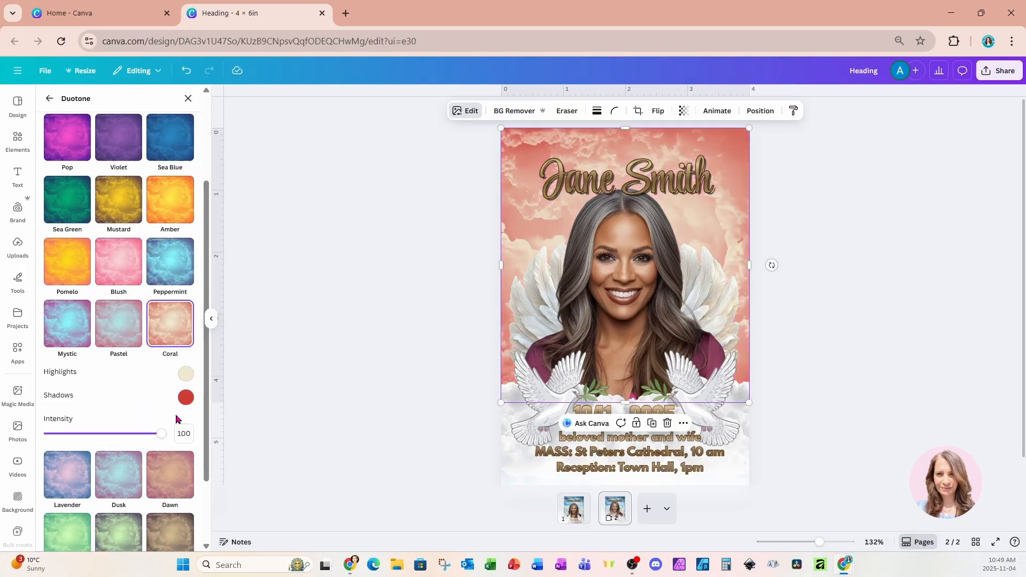
click(124, 357)
scroll(134, 396, down, 2)
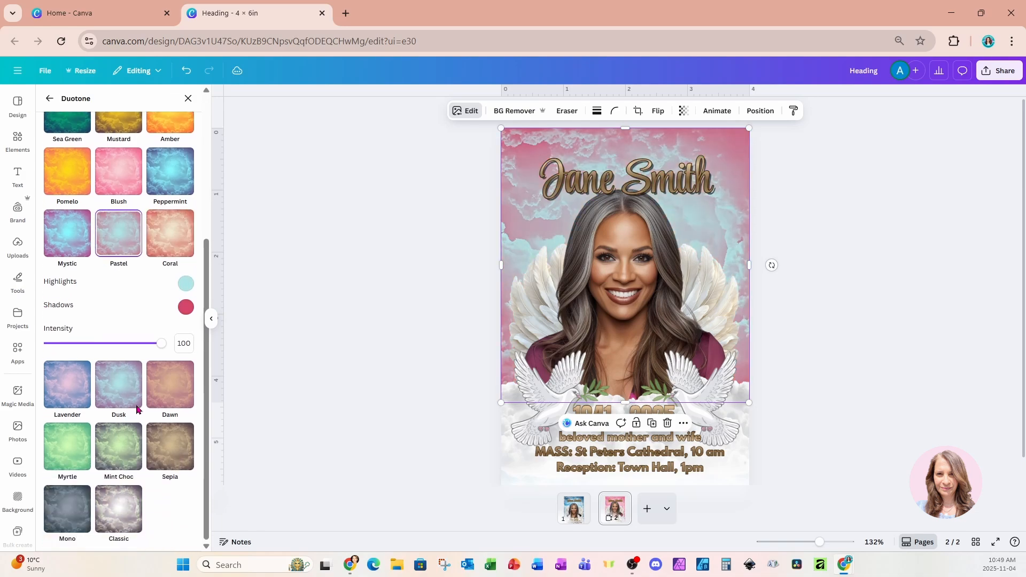
scroll(138, 410, up, 3)
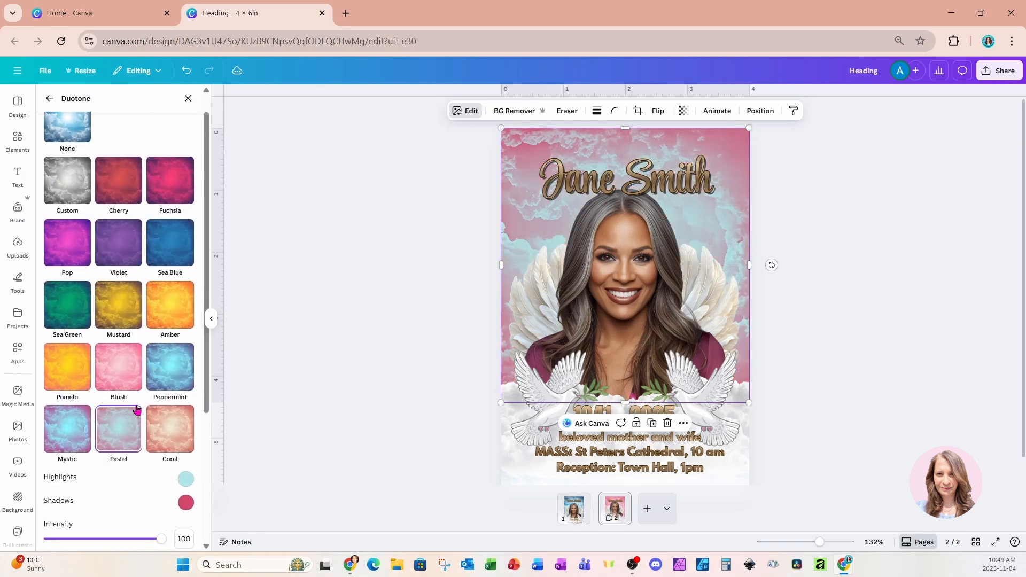
click(71, 253)
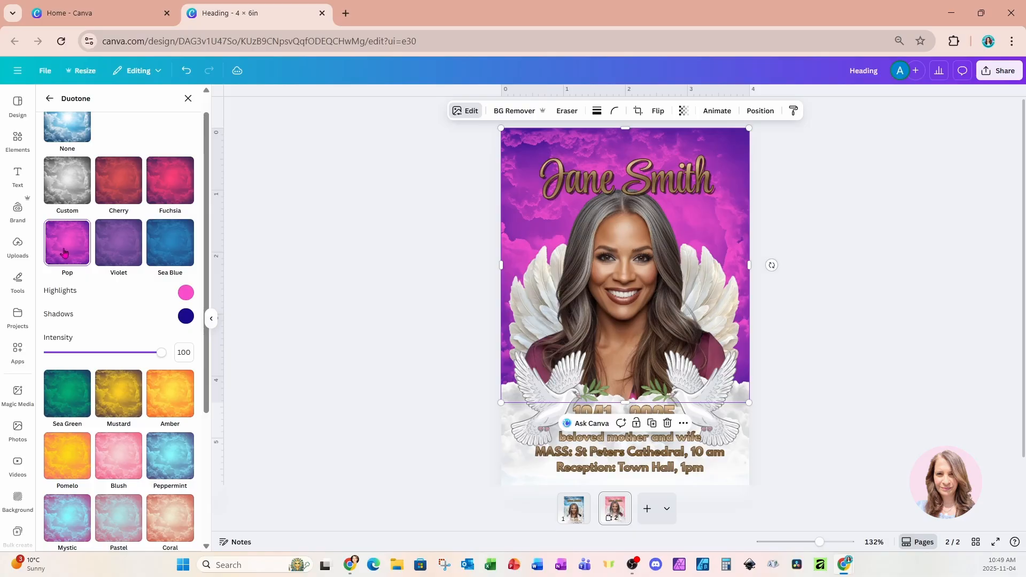
Return the sky to the Blush duotone and set its shadows color to #FF004B.
click(114, 466)
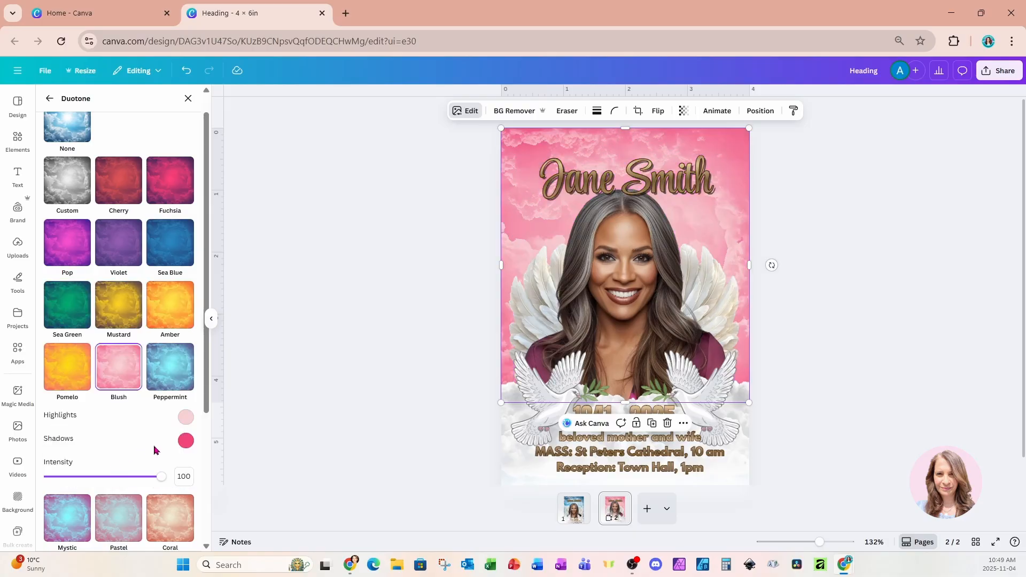
click(184, 447)
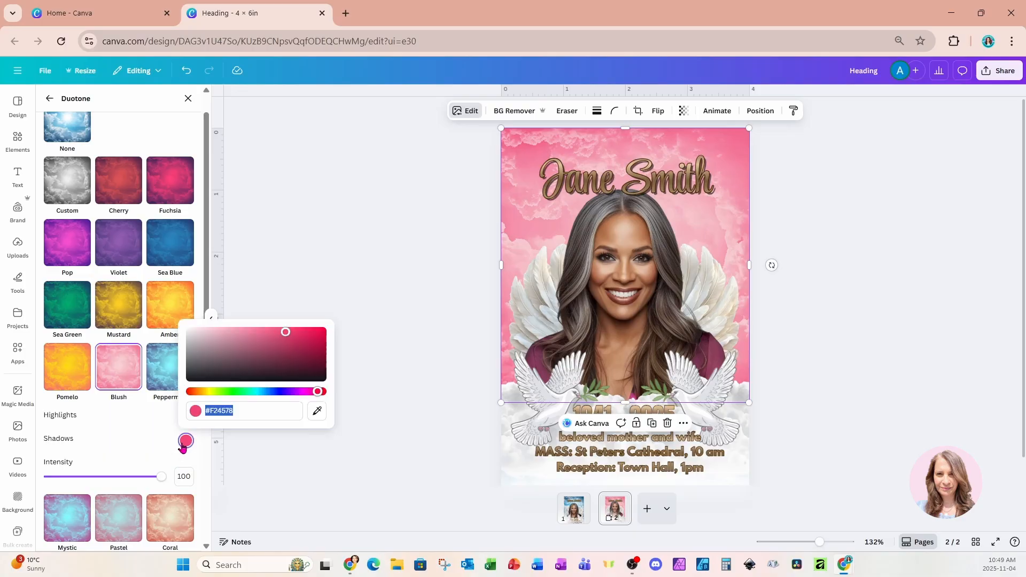
click(284, 329)
drag(284, 329, 326, 329)
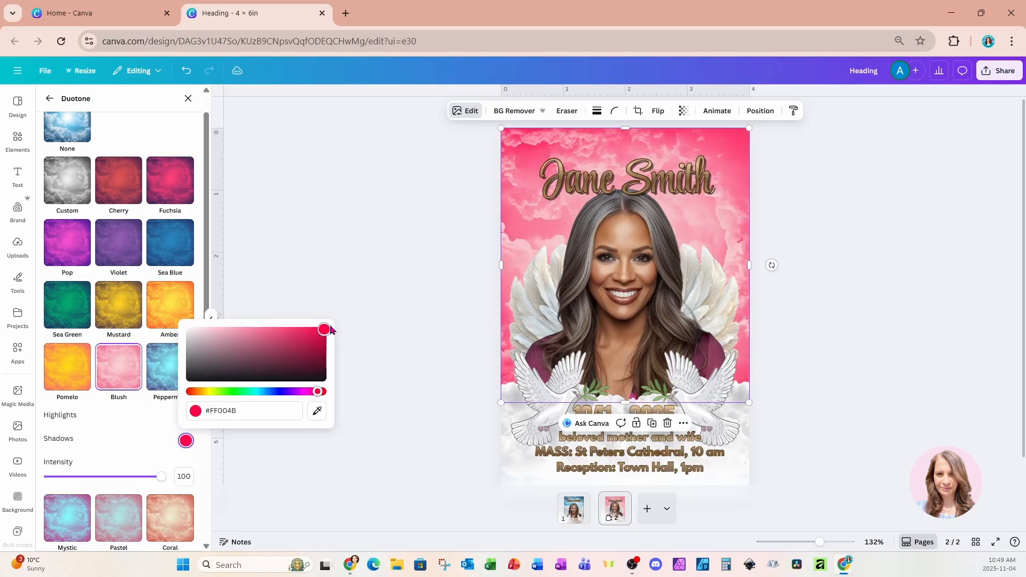
Duplicate a lower cloud twice in front of everything, placing one copy left of the woman's head and one in the page's upper-right corner.
click(761, 111)
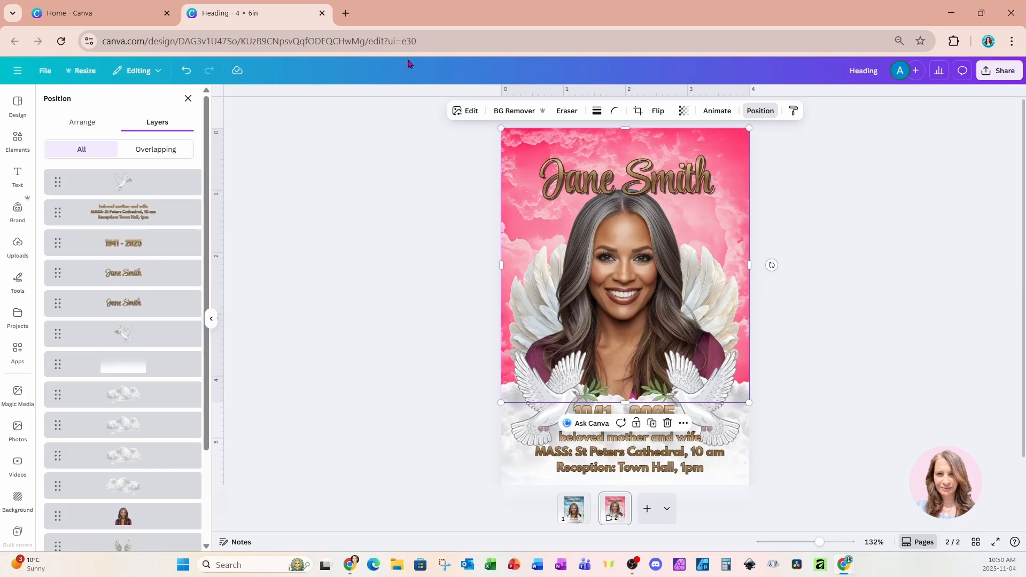
click(118, 398)
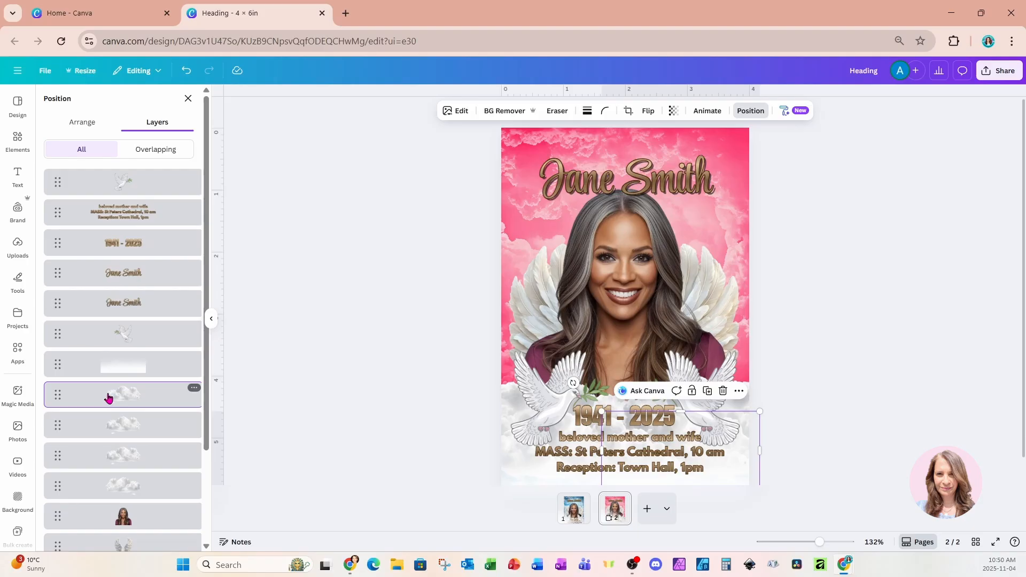
key(ctrl+alt+bracketright)
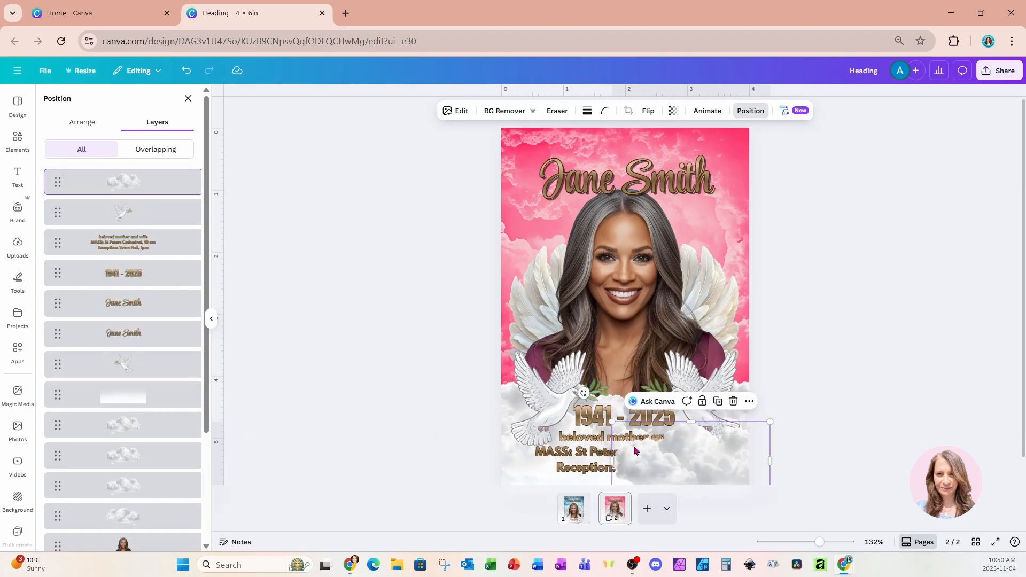
drag(704, 465, 533, 230)
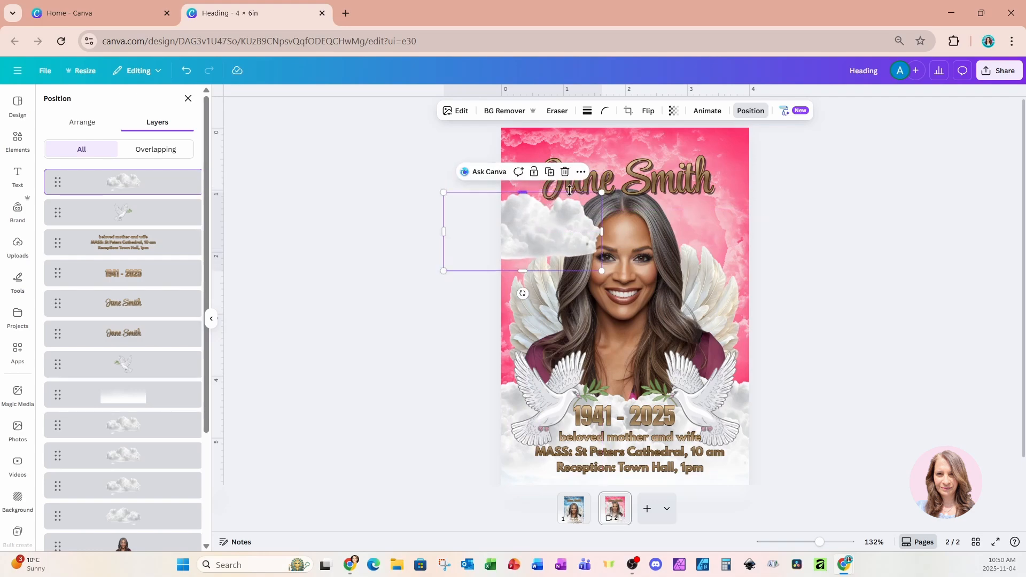
click(550, 172)
drag(545, 231, 732, 159)
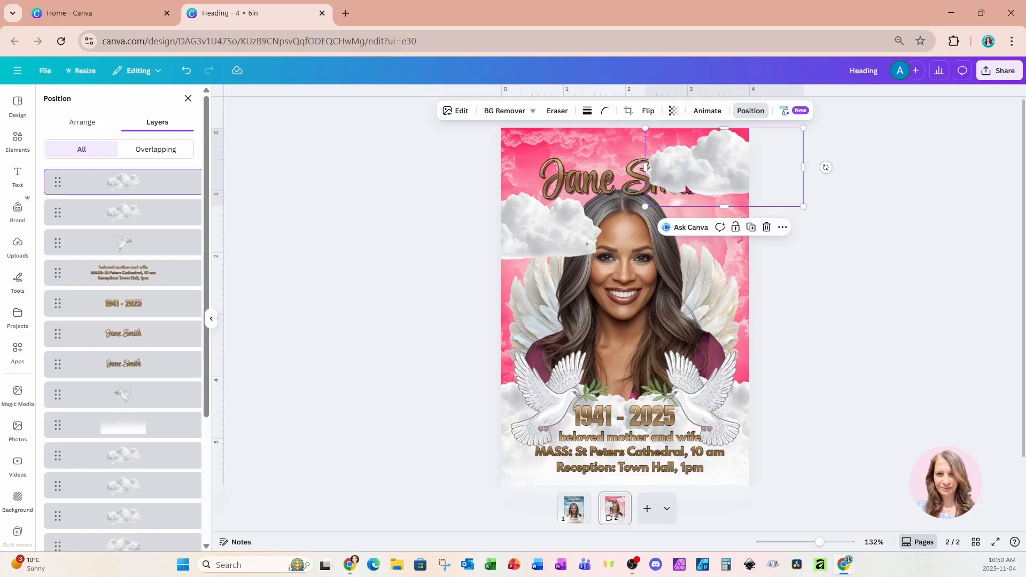
Reorder both new clouds beneath the name lettering, and send the left one behind the woman and her wings.
shift+click(164, 218)
drag(163, 218, 167, 379)
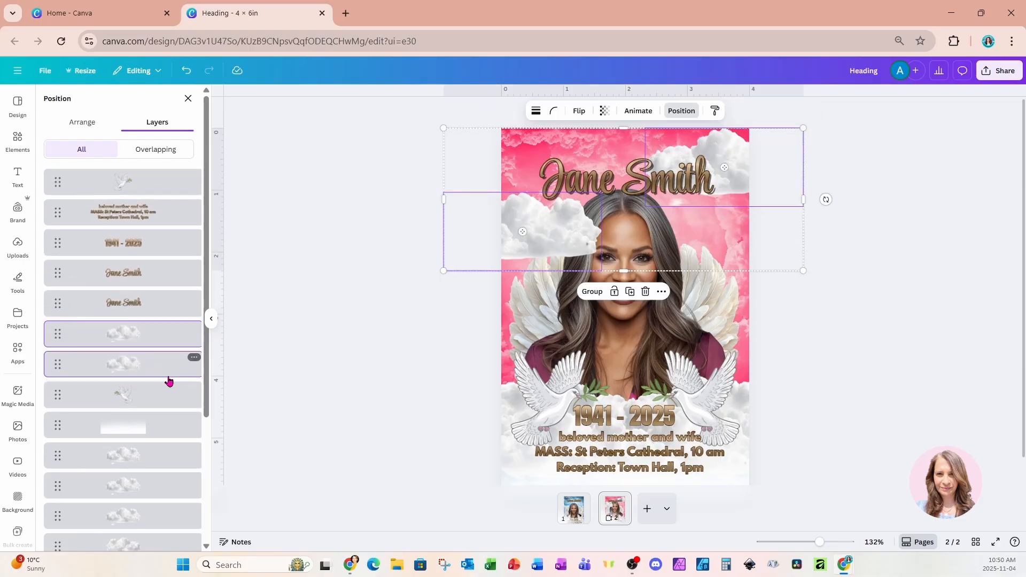
click(529, 238)
click(546, 249)
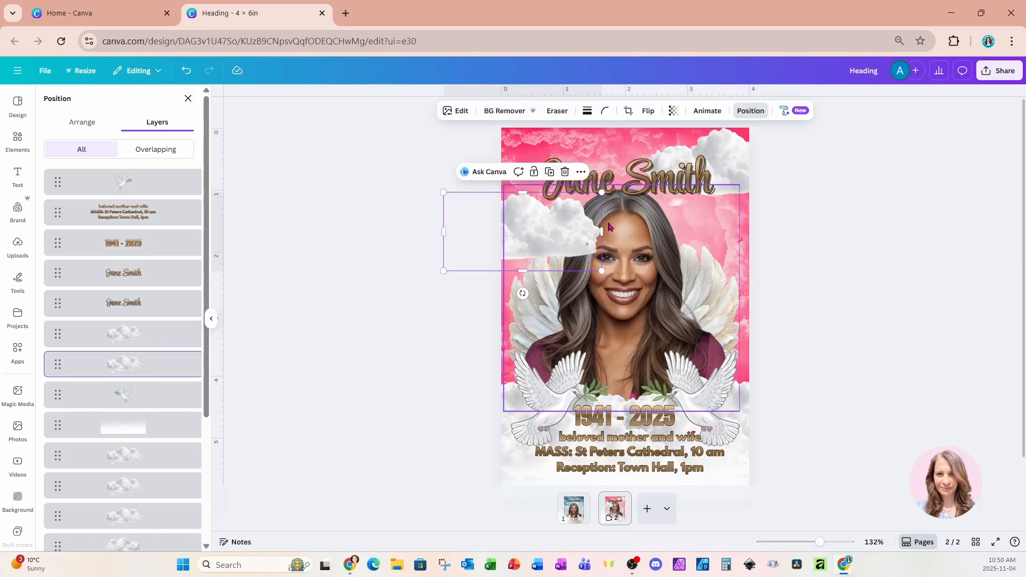
scroll(165, 345, down, 3)
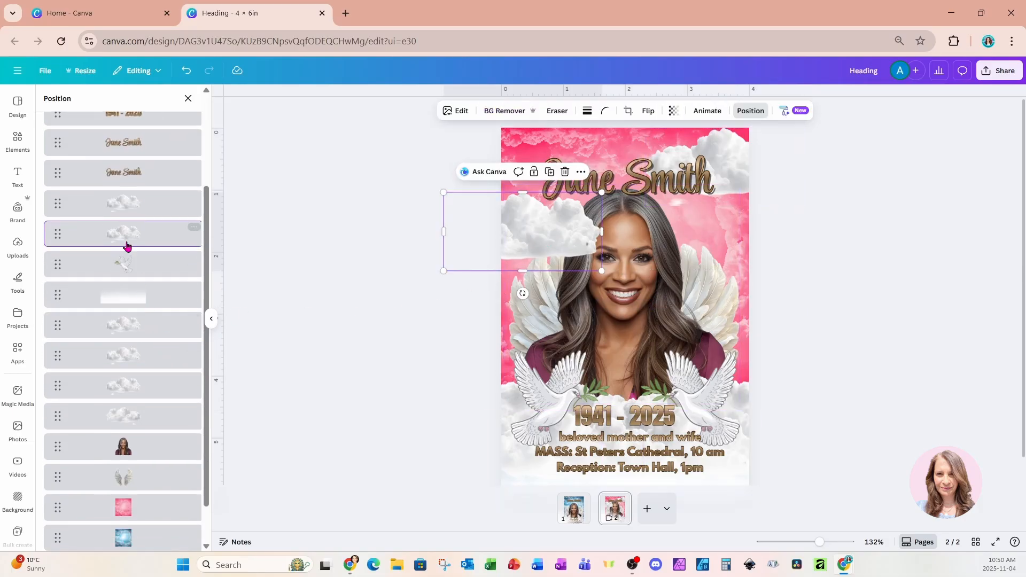
drag(160, 240, 155, 487)
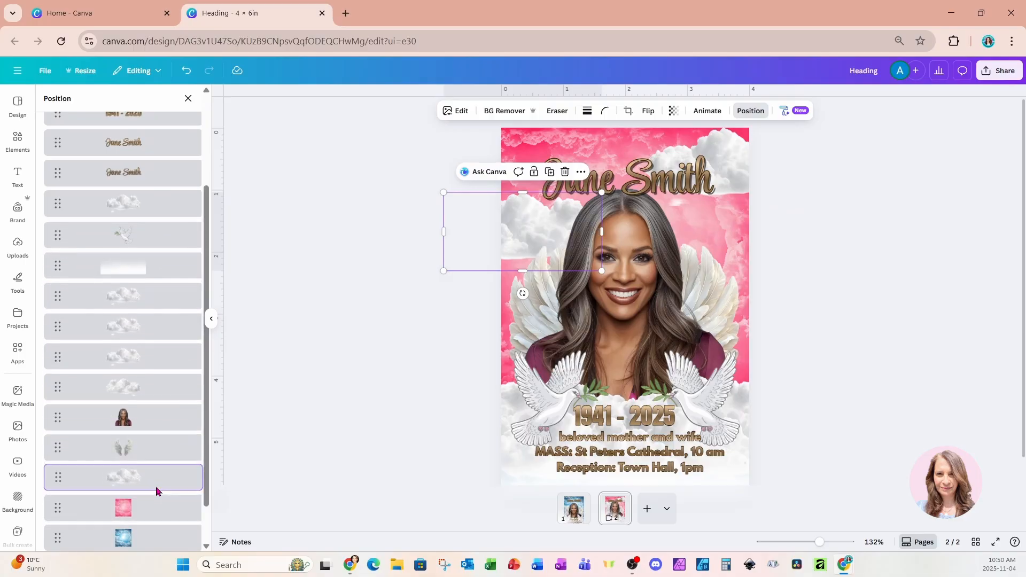
click(833, 296)
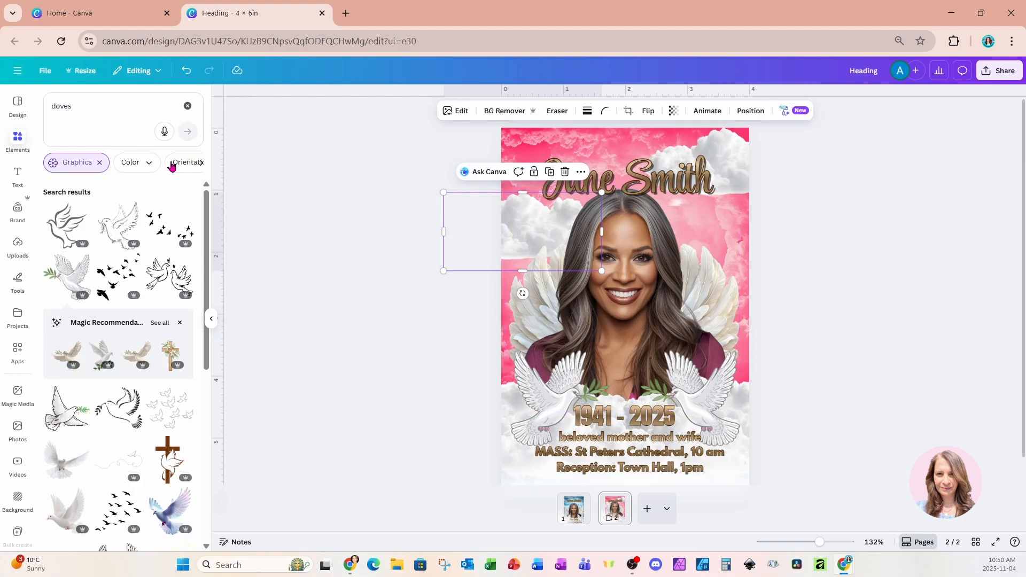
Search graphics for "light", add a white light beam and position it over the upper-left part of the page.
click(96, 106)
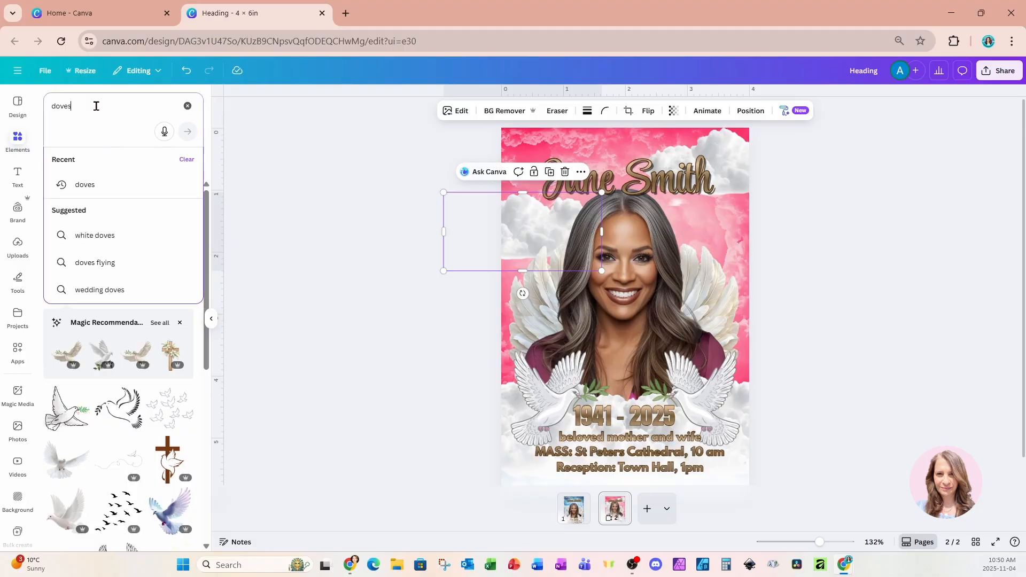
drag(96, 106, 47, 102)
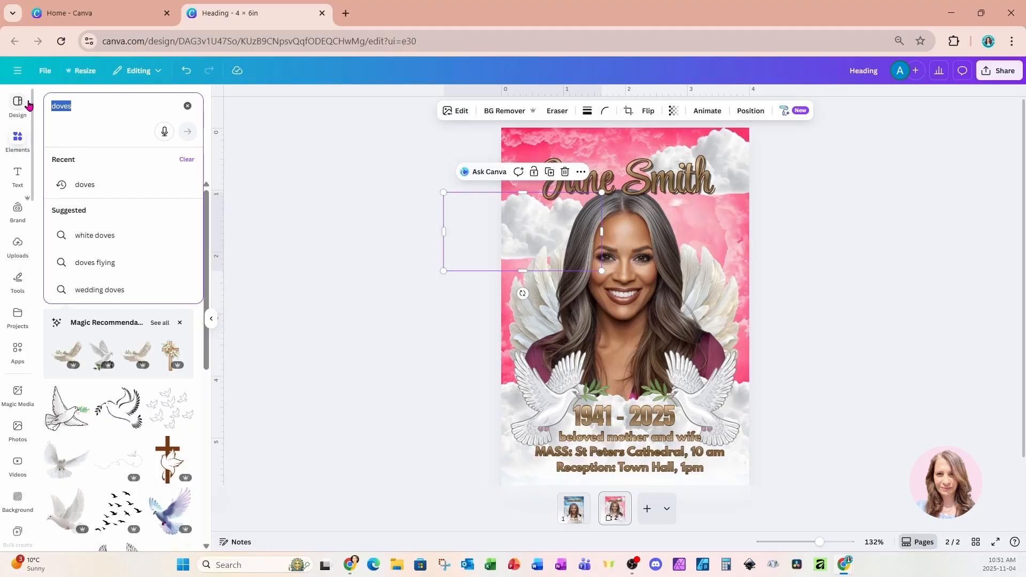
key(BackSpace)
text(light)
key(Return)
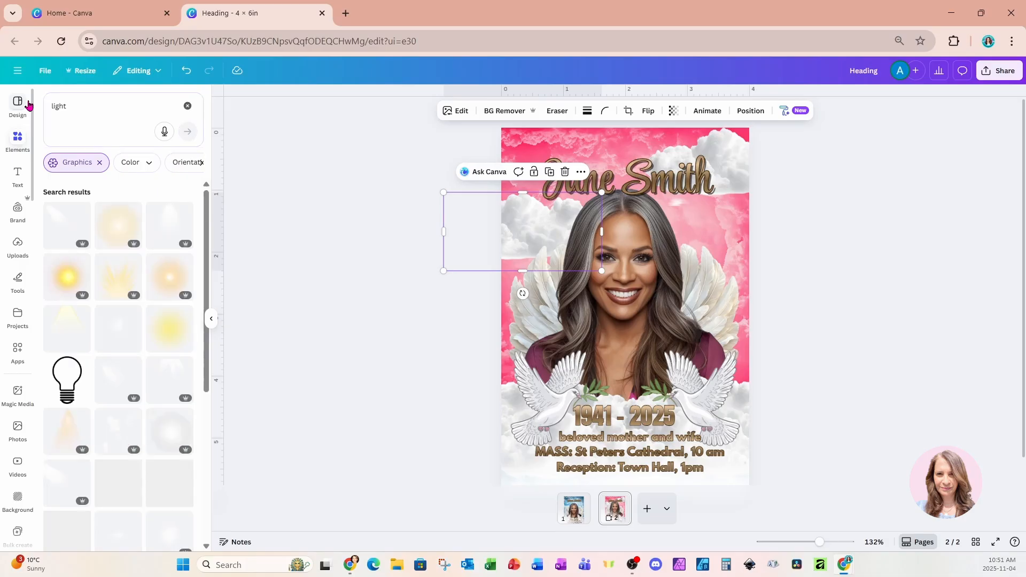
click(164, 310)
drag(598, 276, 550, 162)
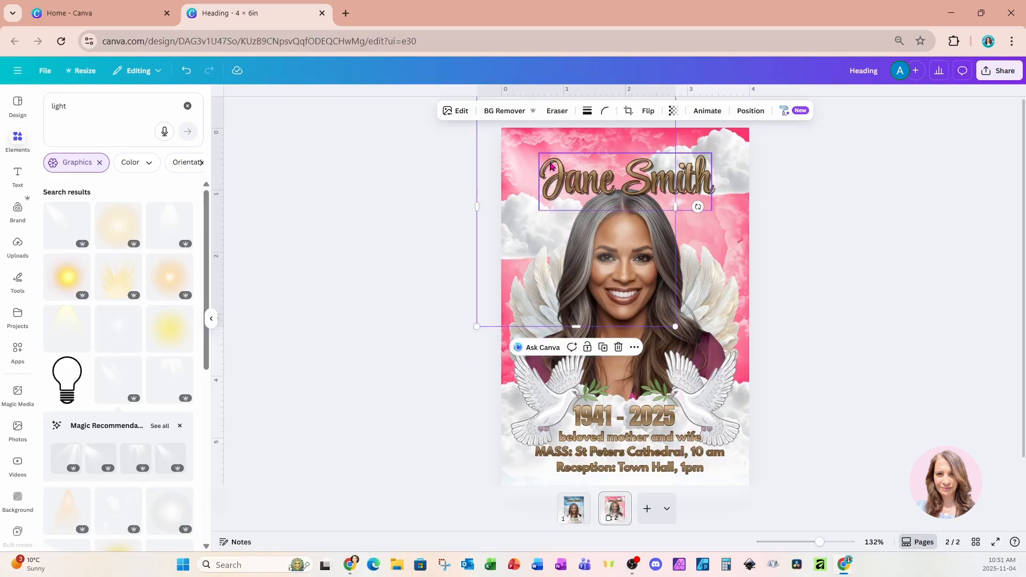
Add a soft orange glow near the top of the woman's head and layer it directly behind her portrait.
click(161, 282)
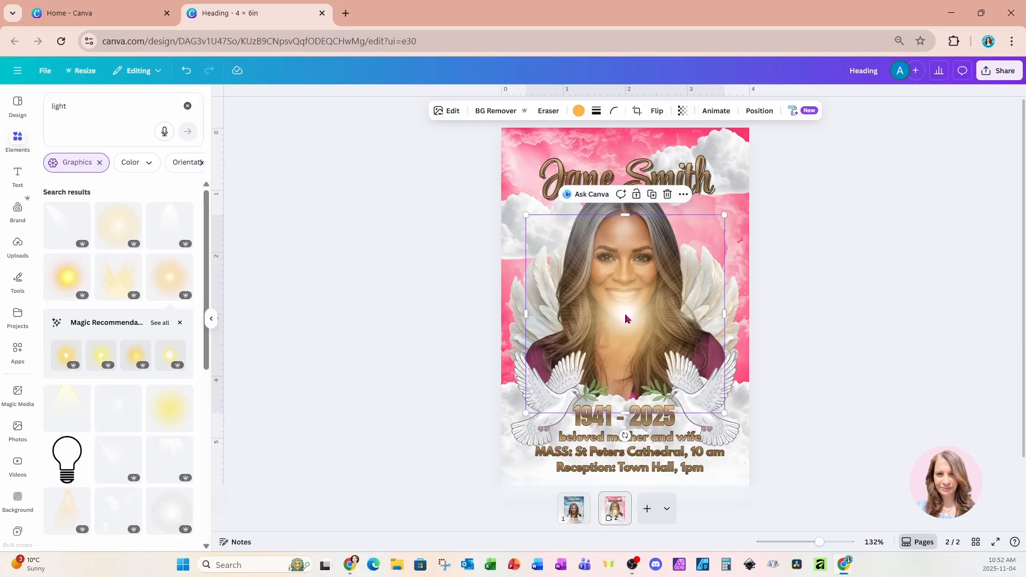
drag(625, 316, 603, 192)
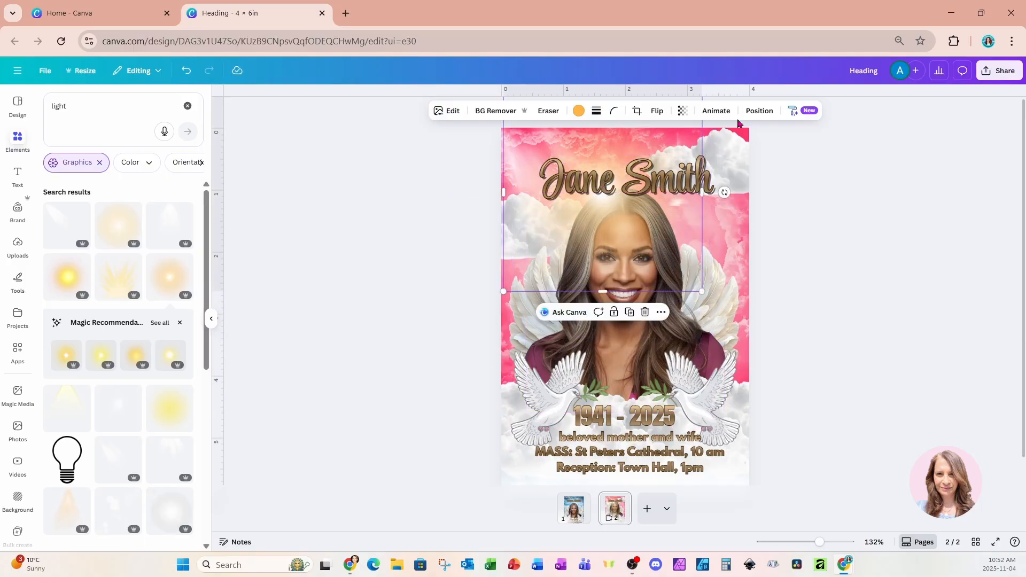
click(759, 111)
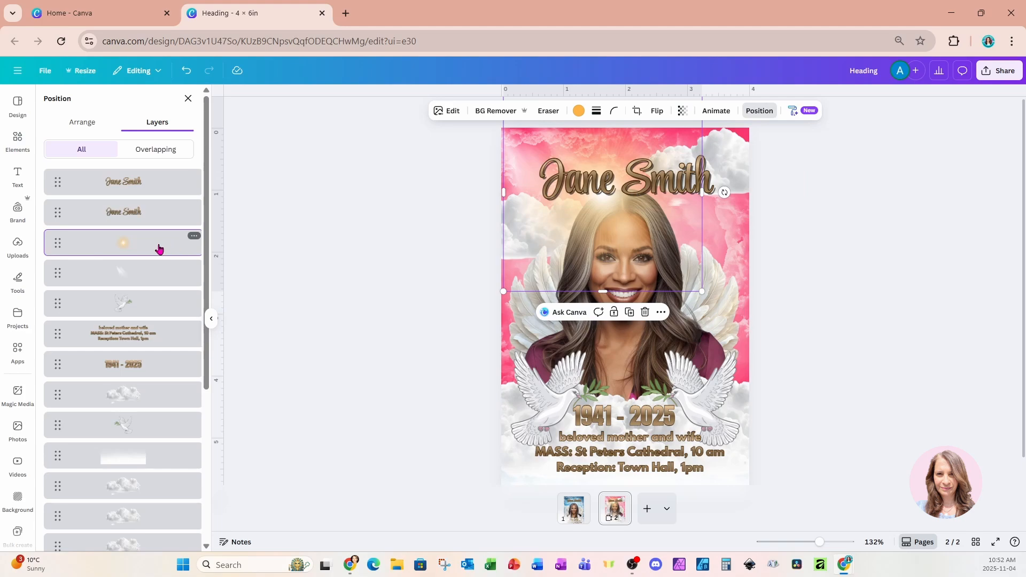
drag(158, 249, 150, 431)
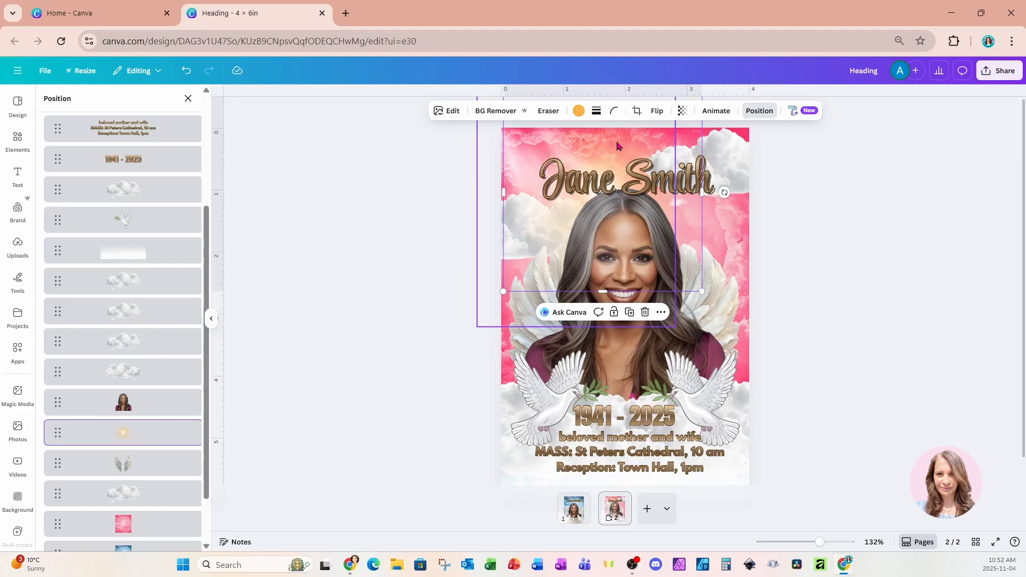
drag(618, 146, 610, 136)
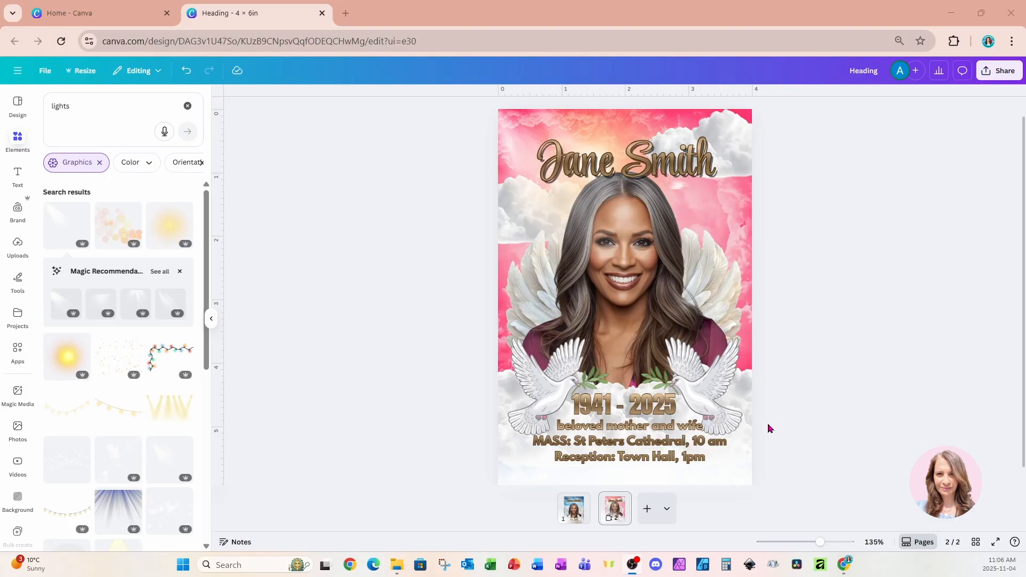
Duplicate the first page with the blue sky.
click(569, 518)
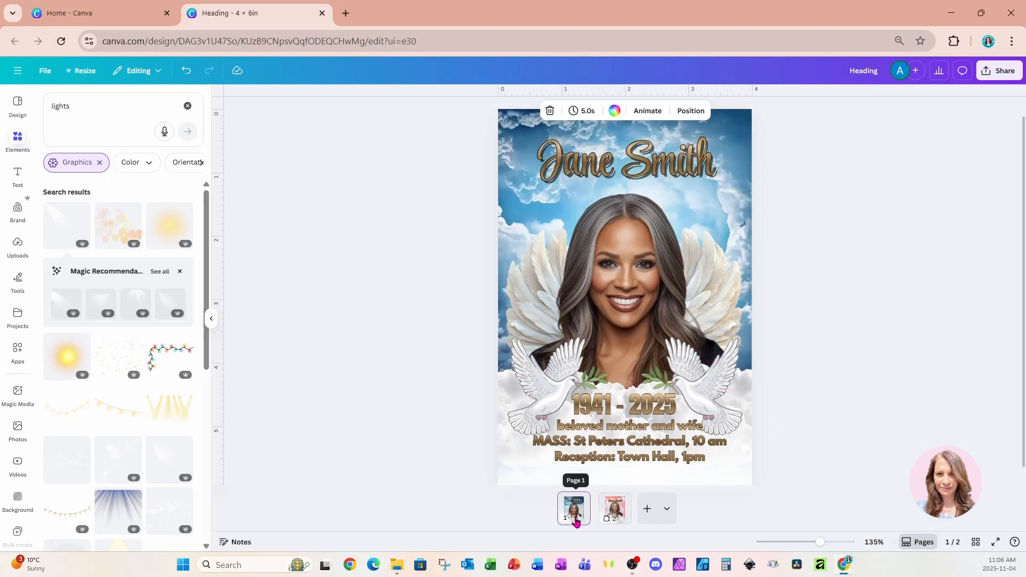
key(ctrl+d)
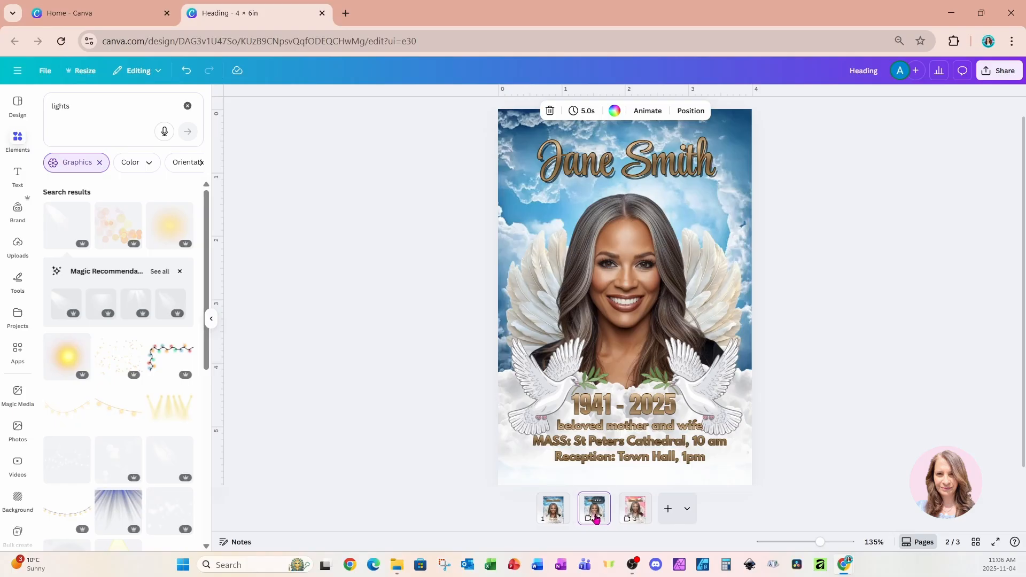
Delete the blue sky image behind the woman on page 2 and remove the MASS and Reception lines from the text.
click(745, 150)
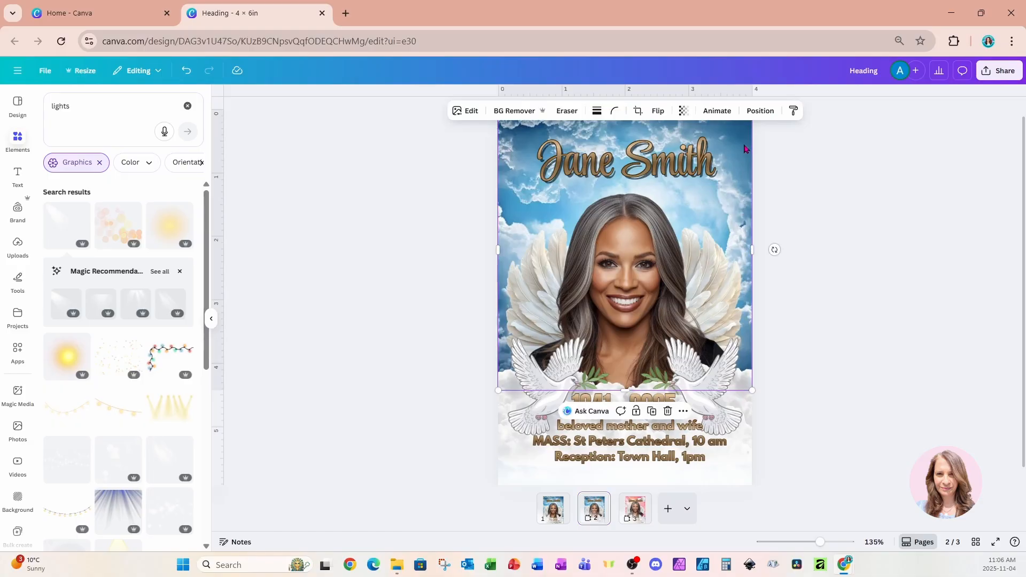
key(Delete)
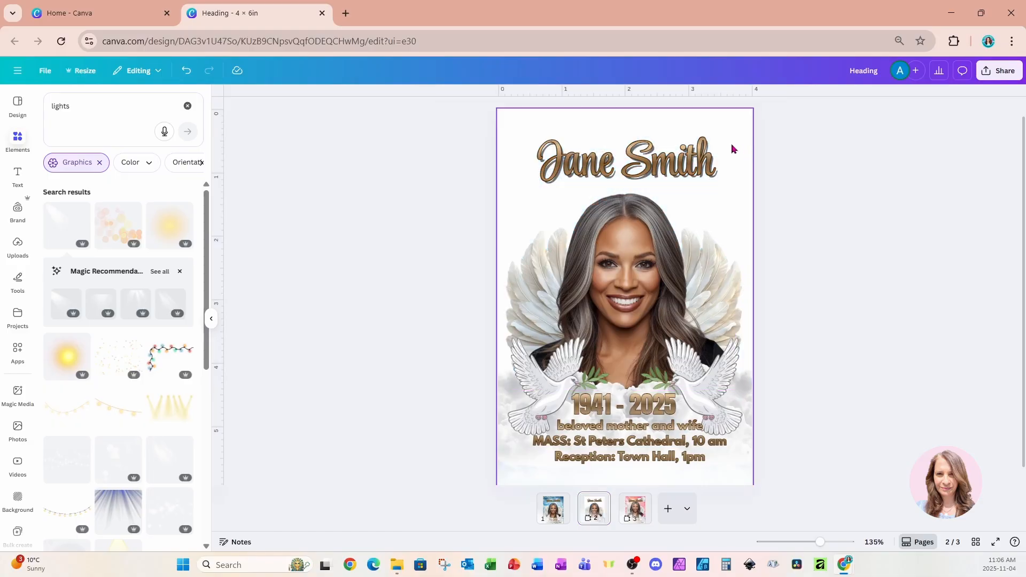
double_click(699, 456)
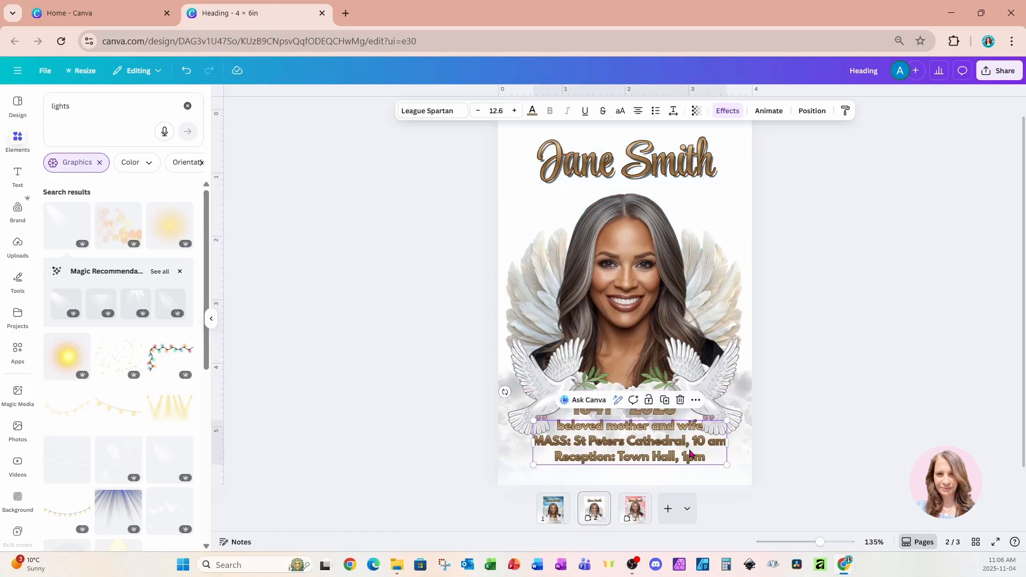
drag(704, 457, 533, 440)
key(BackSpace)
key(BackSpace)
click(747, 183)
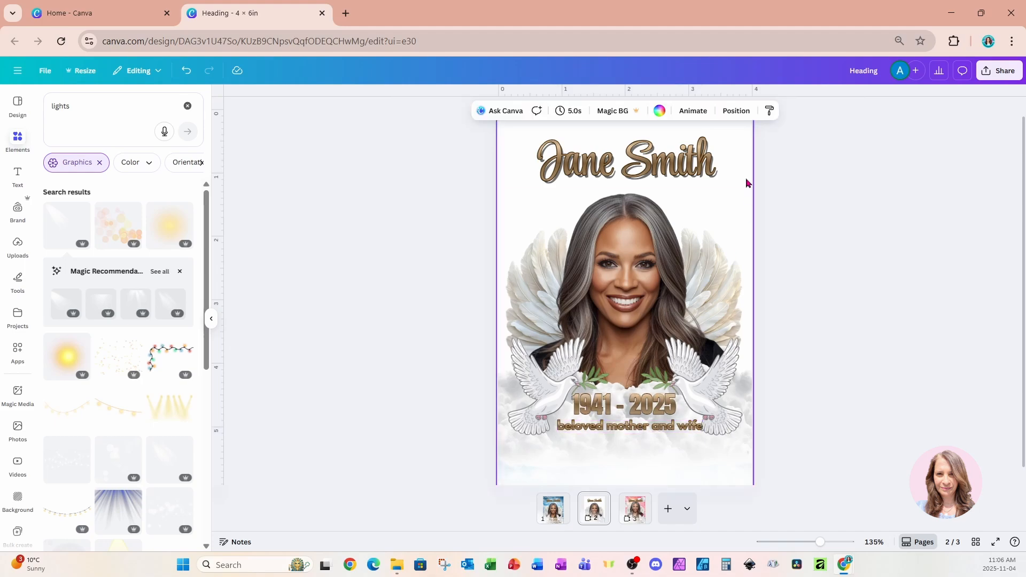
Search elements for "purple background", add the dark purple starry photo and set it as the page background.
drag(89, 105, 48, 110)
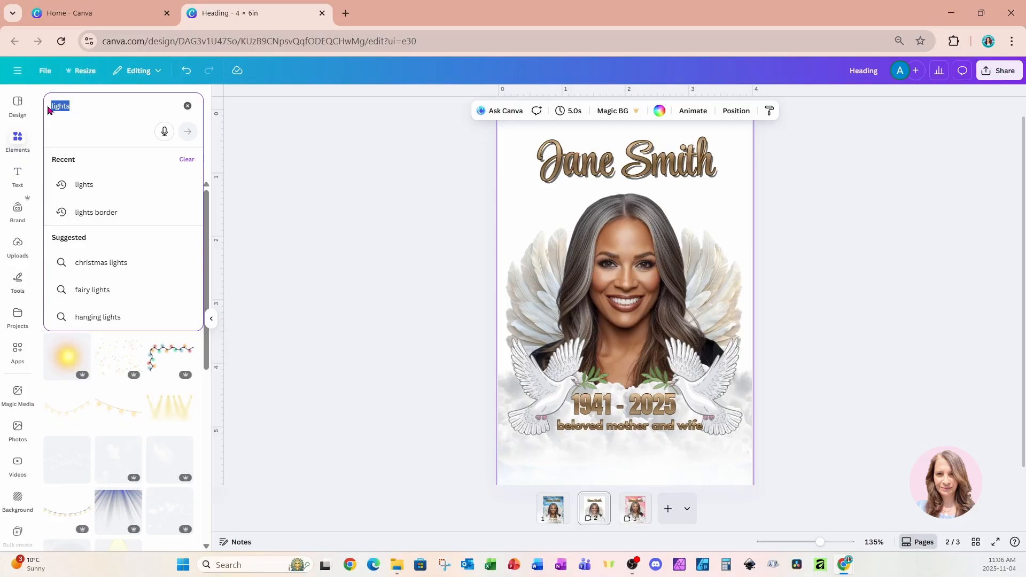
text(purple bac)
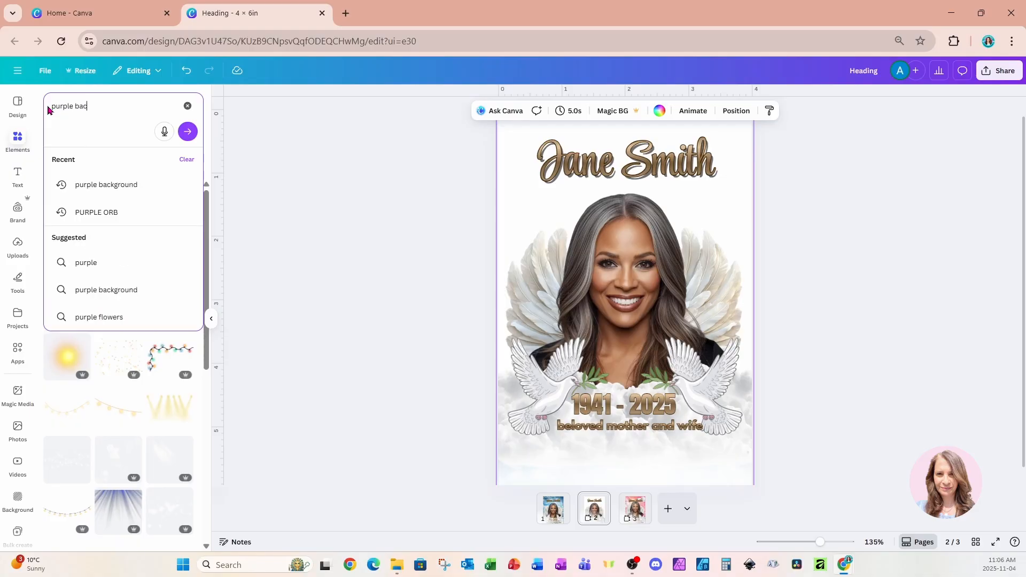
text(kground)
key(Return)
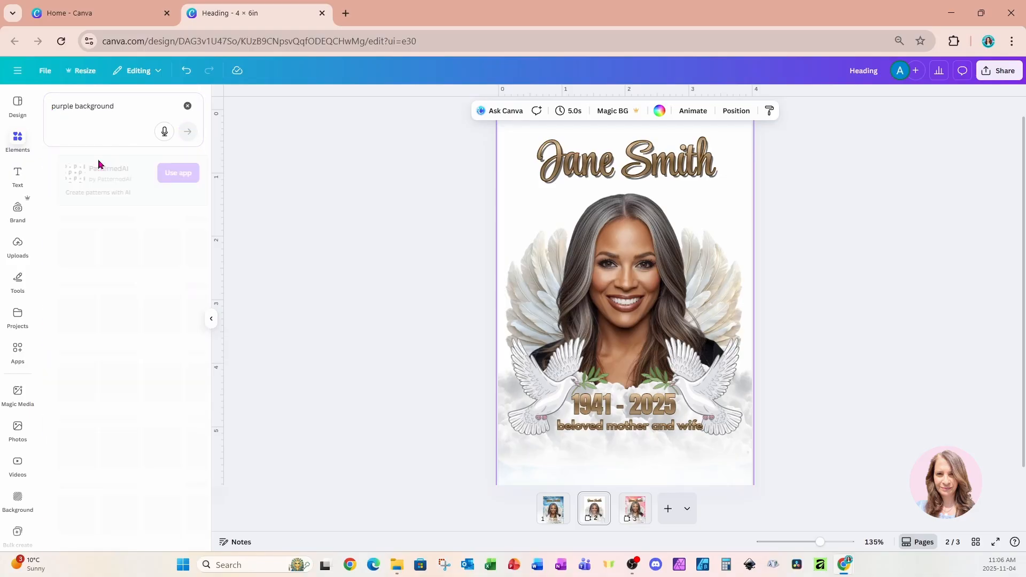
click(59, 389)
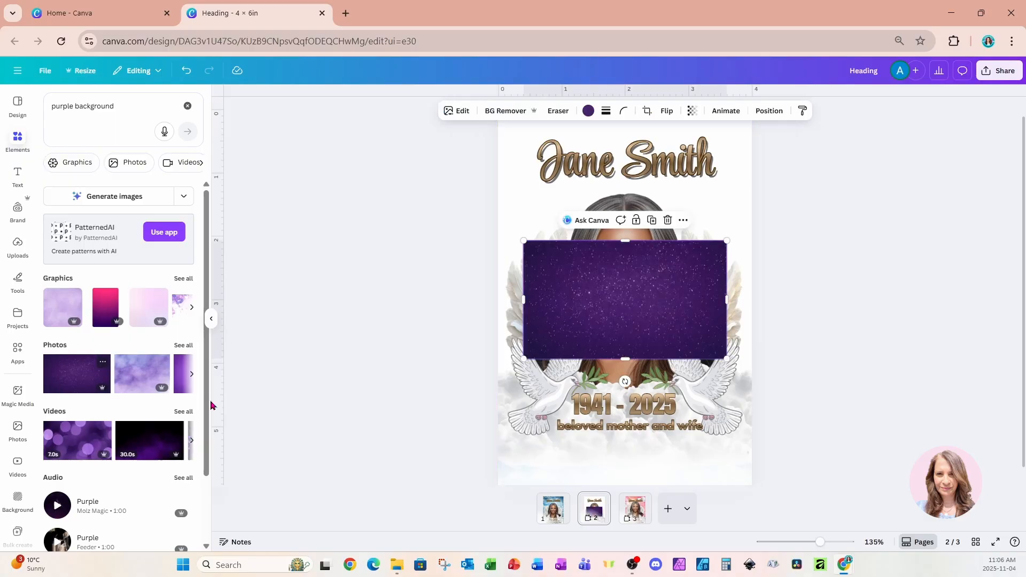
right_click(649, 279)
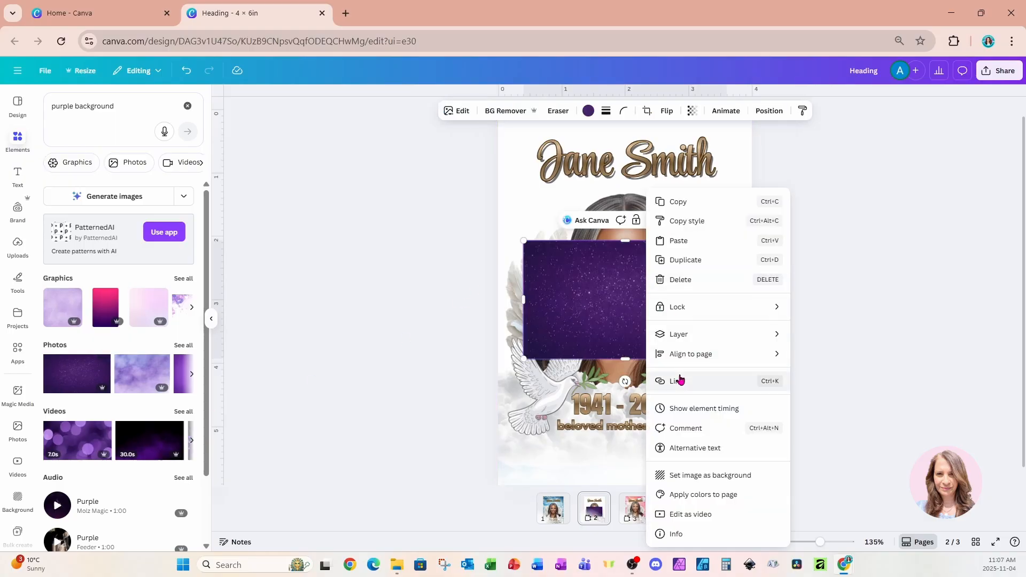
click(675, 476)
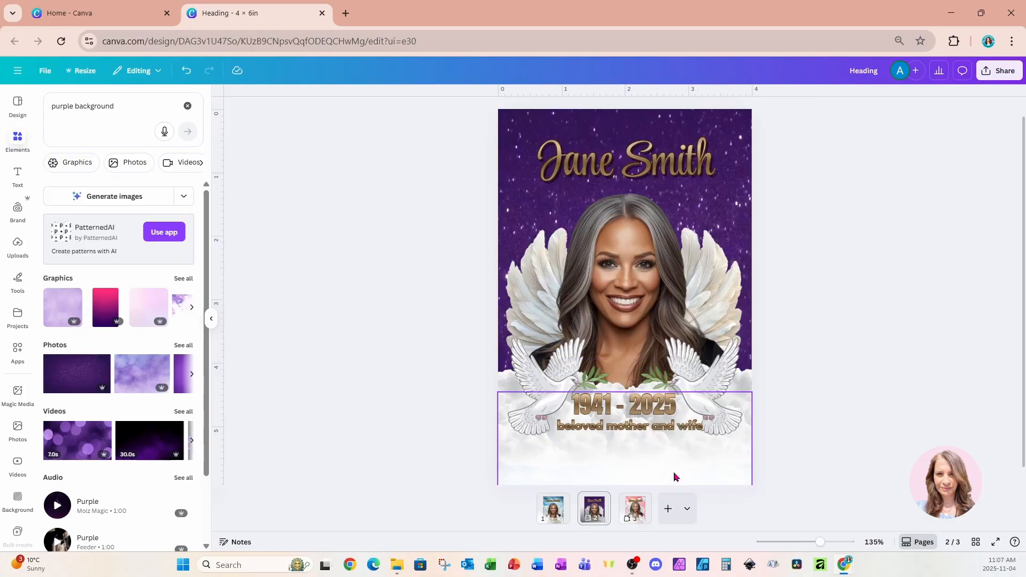
Move the woman's portrait aside, delete the white wings behind her, and return the portrait to the middle of the page.
click(738, 269)
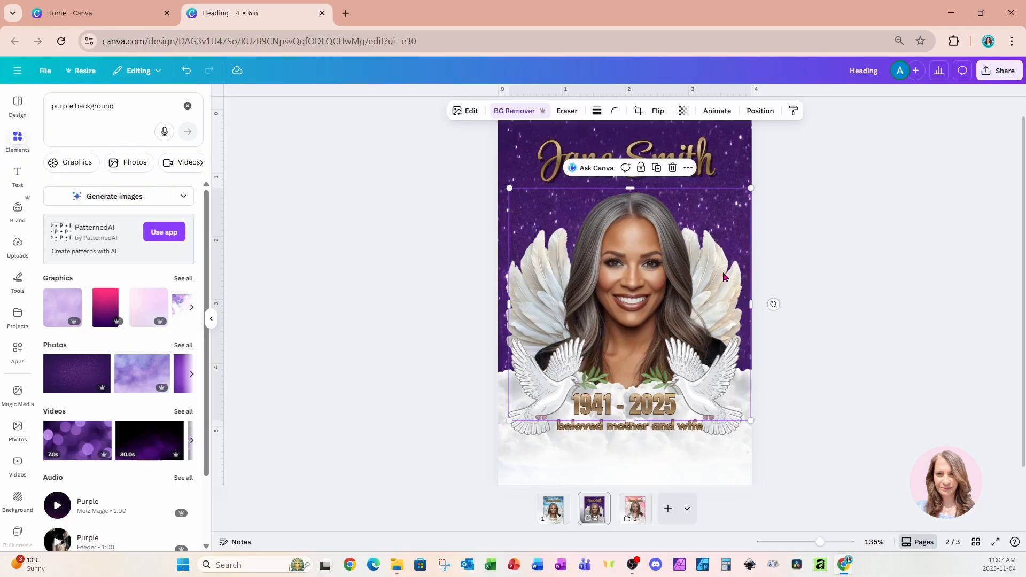
drag(724, 270, 756, 263)
click(507, 303)
key(Delete)
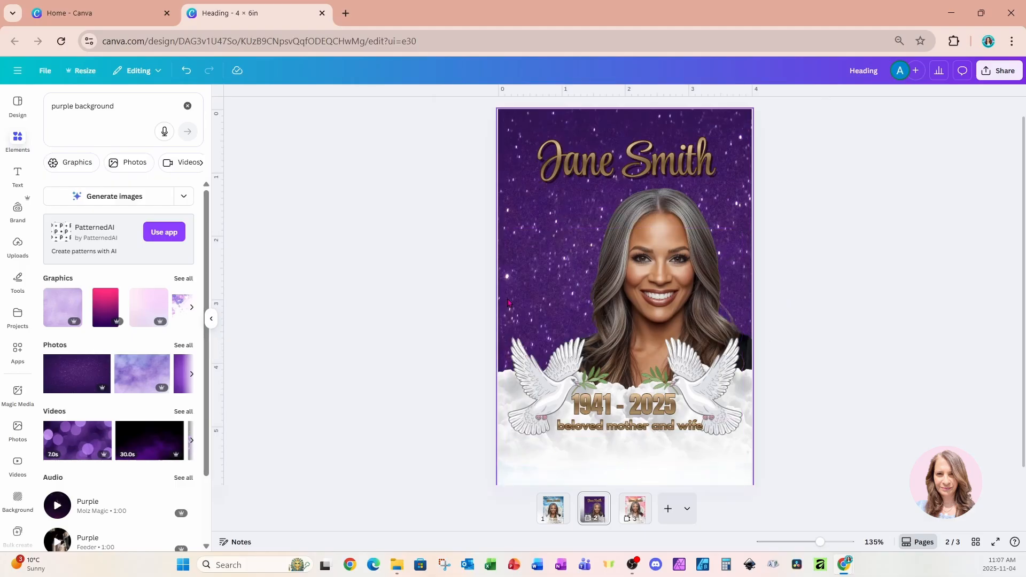
drag(694, 261, 664, 259)
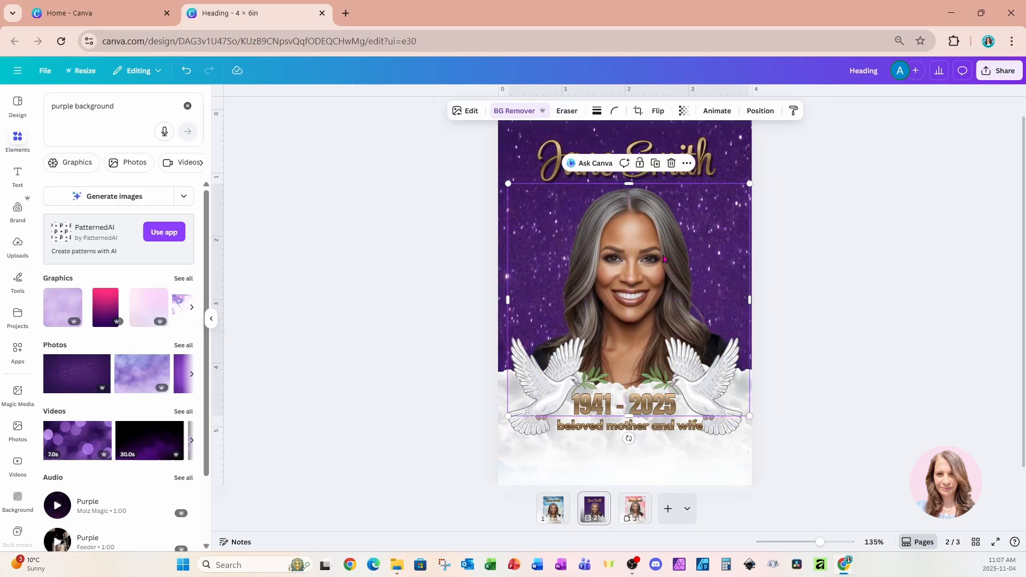
Delete the white fade across the bottom of the page and the cloud at its lower-left part.
click(531, 473)
key(Delete)
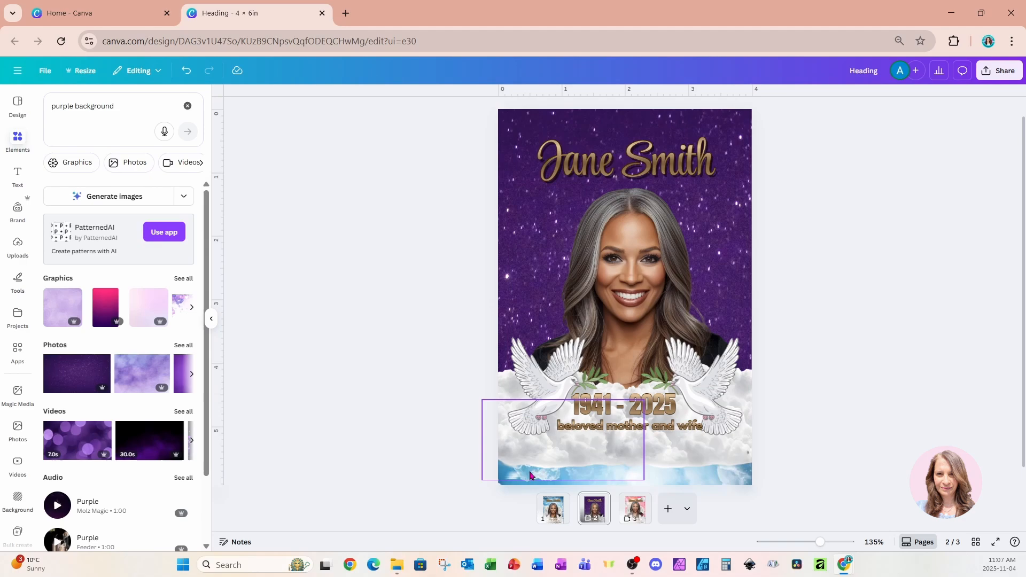
click(518, 448)
key(Delete)
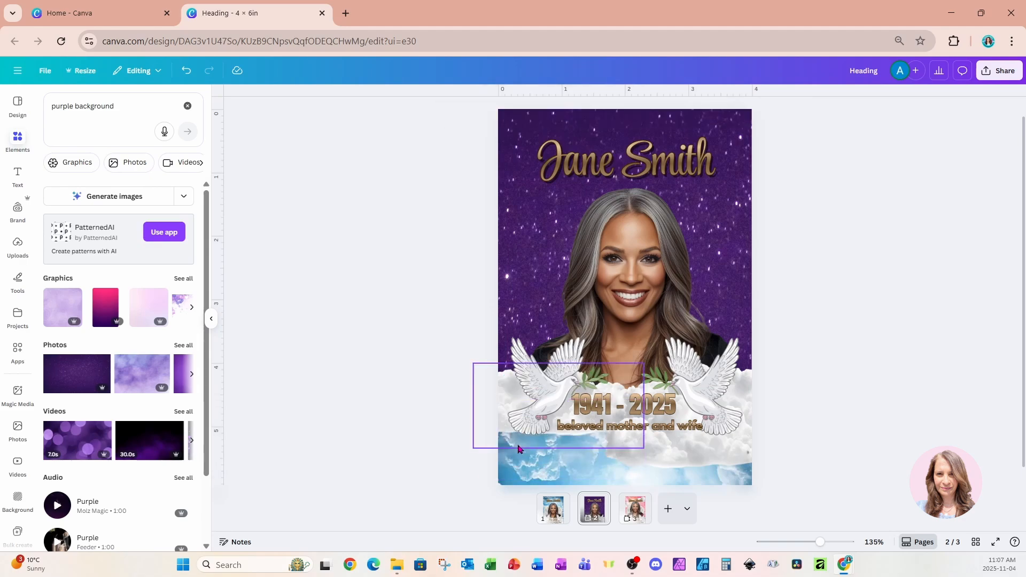
Delete all the remaining cloud layers and the lower blue sky image from the purple page.
click(669, 234)
click(760, 110)
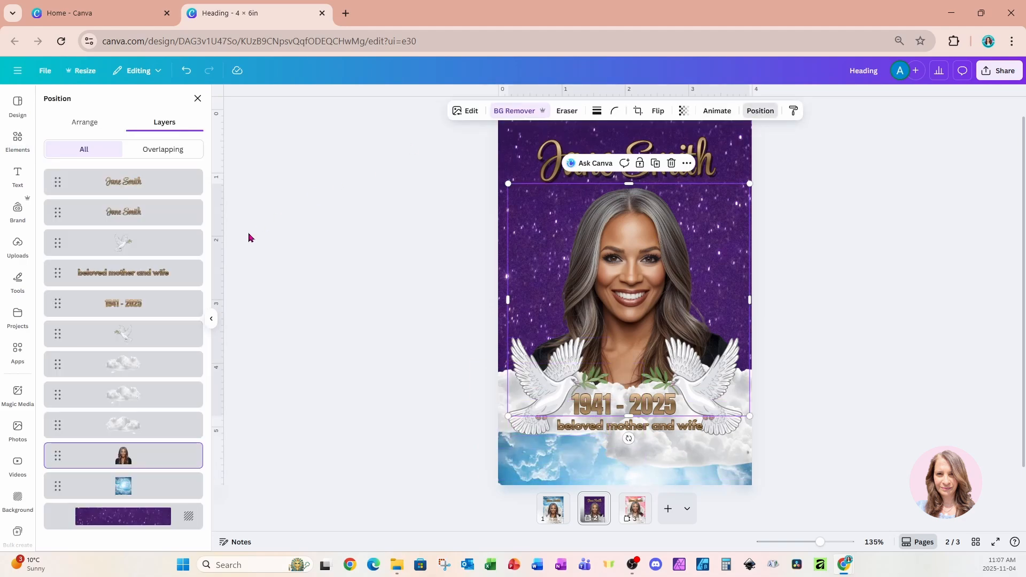
click(151, 367)
key(Delete)
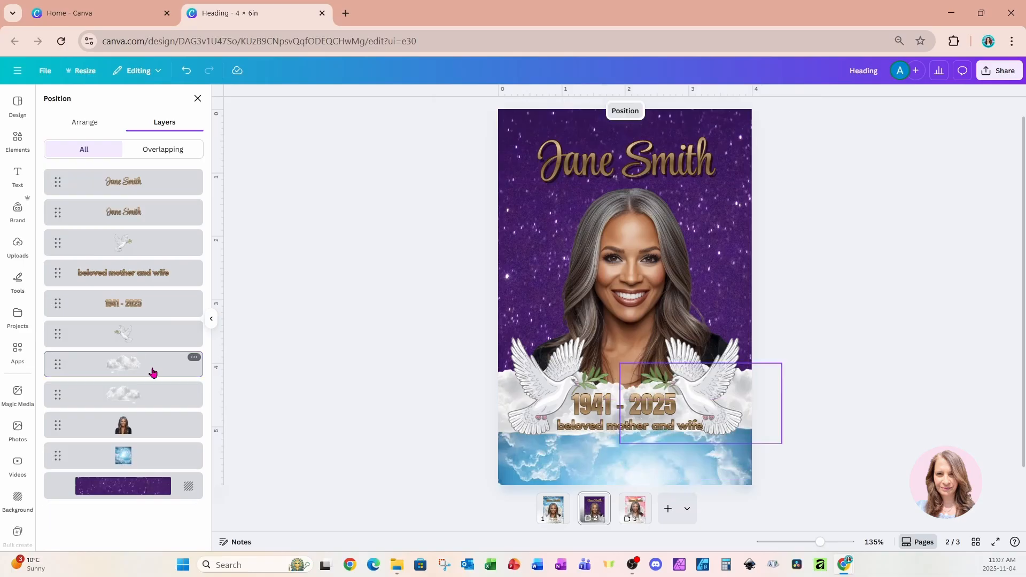
key(Delete)
click(152, 367)
key(Delete)
click(153, 400)
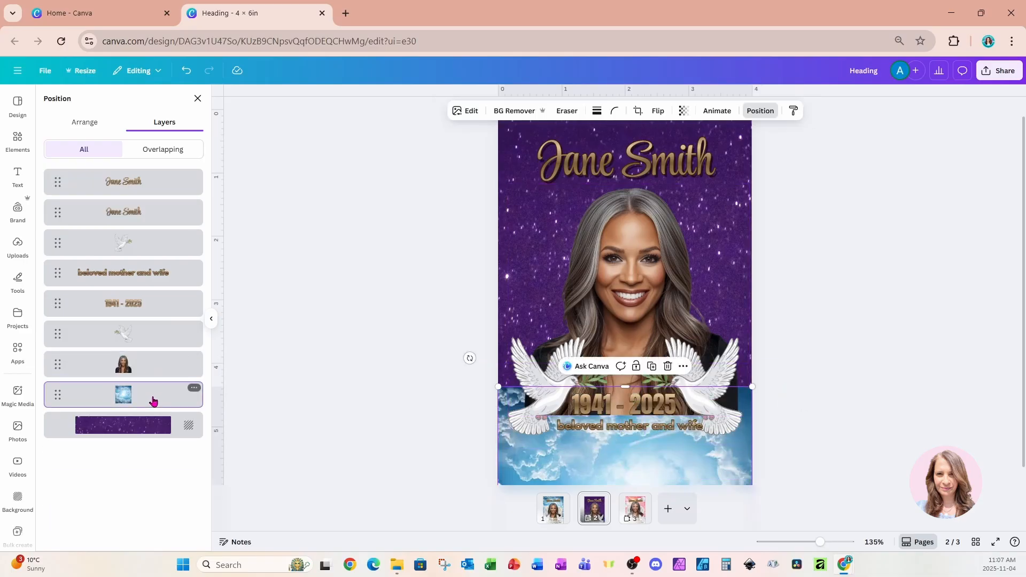
key(Delete)
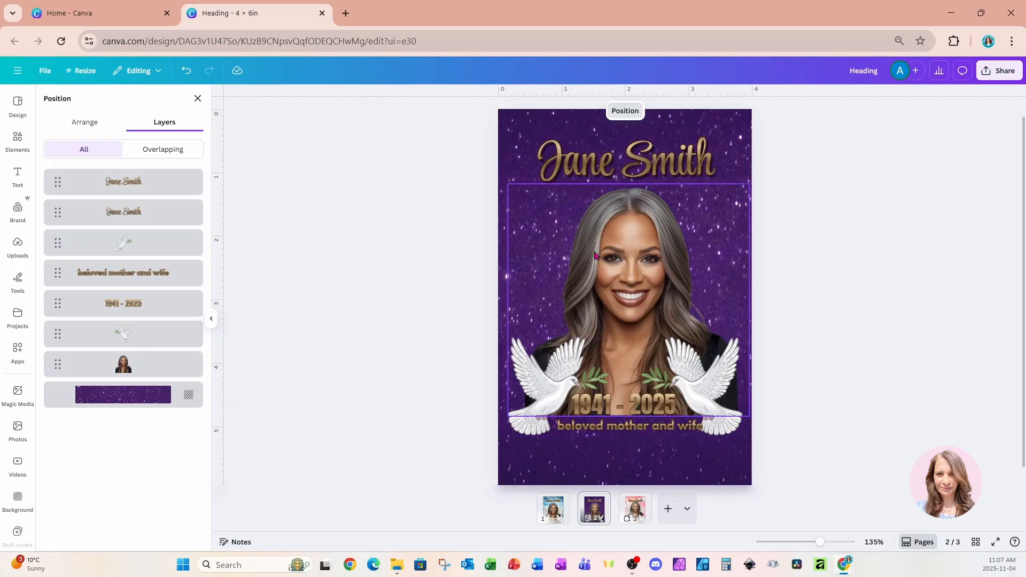
Search elements for "circle frame", add the plain circular frame and place the woman's portrait inside it.
click(18, 142)
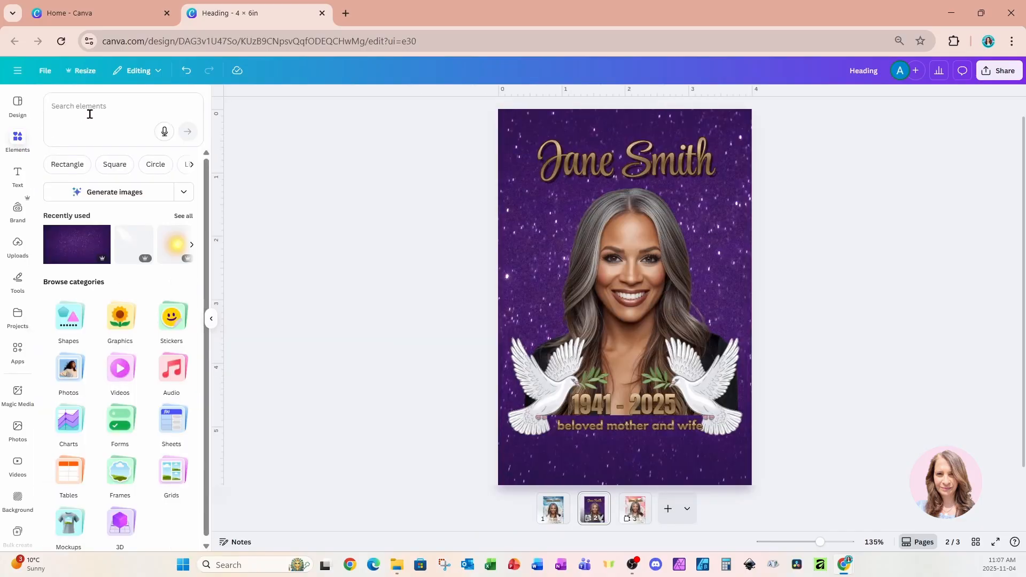
click(117, 104)
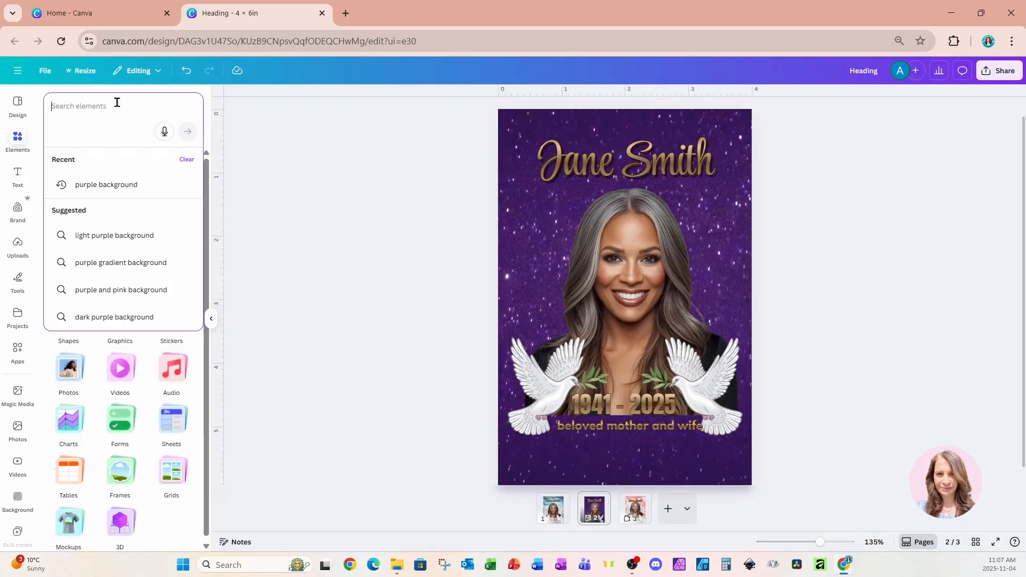
text(circle frame)
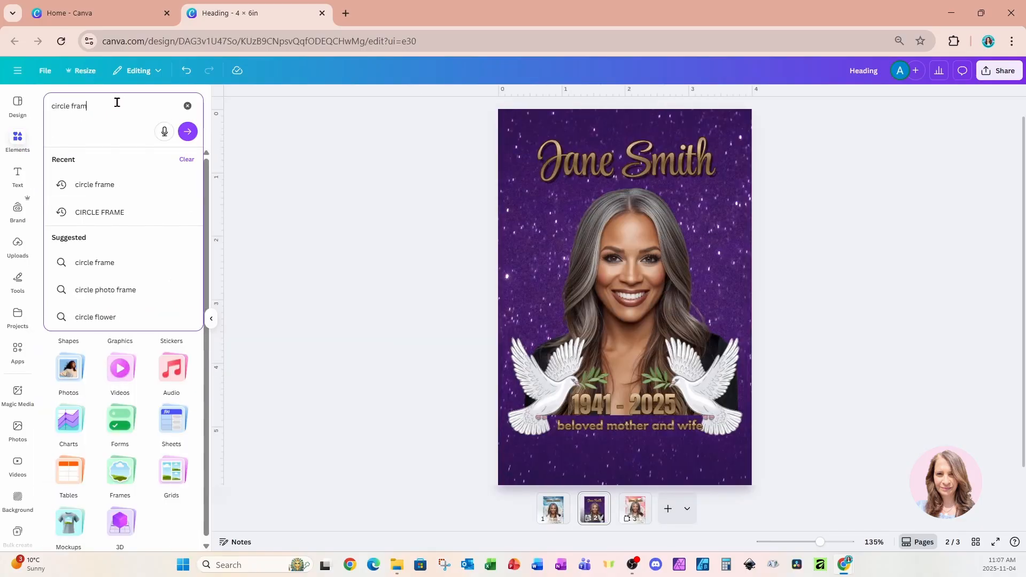
key(Return)
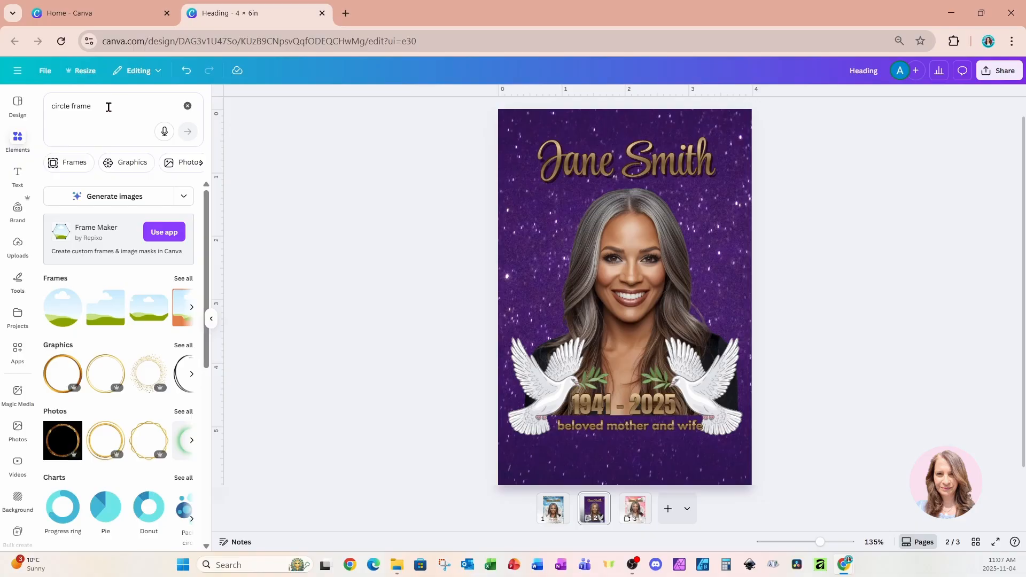
click(63, 307)
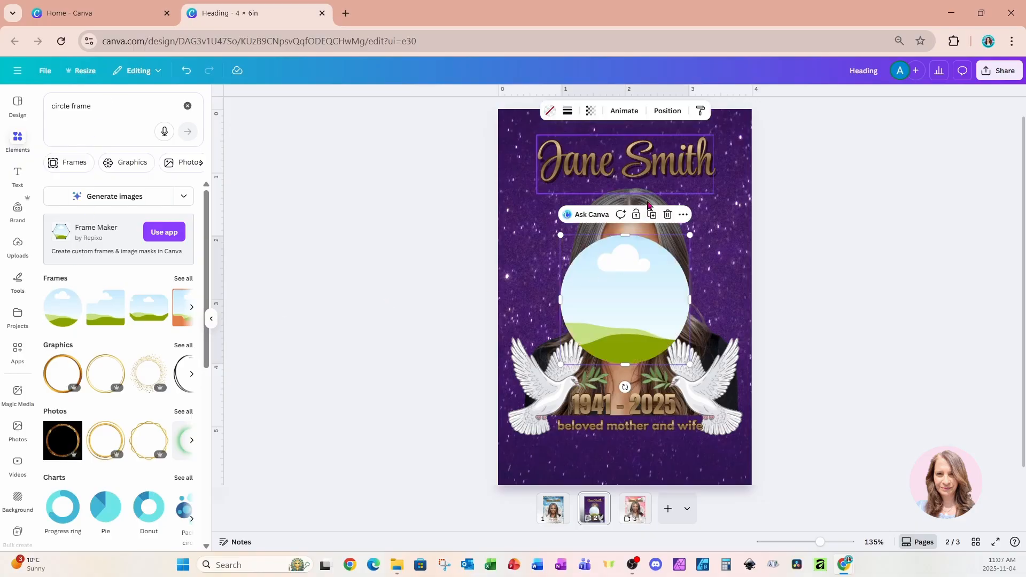
drag(703, 319, 667, 313)
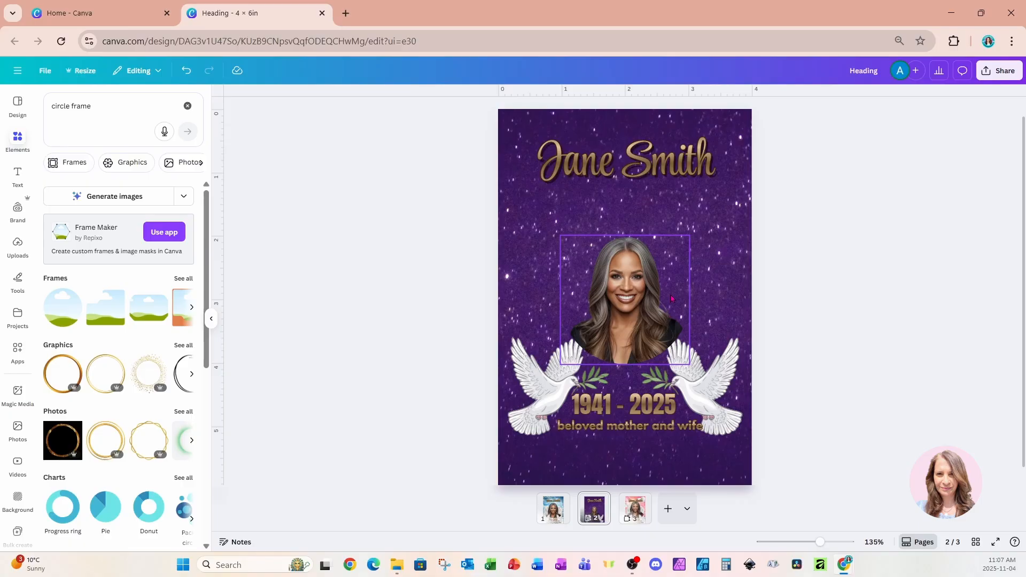
Duplicate the circular portrait frame and fill the copy with solid white.
click(672, 298)
click(652, 215)
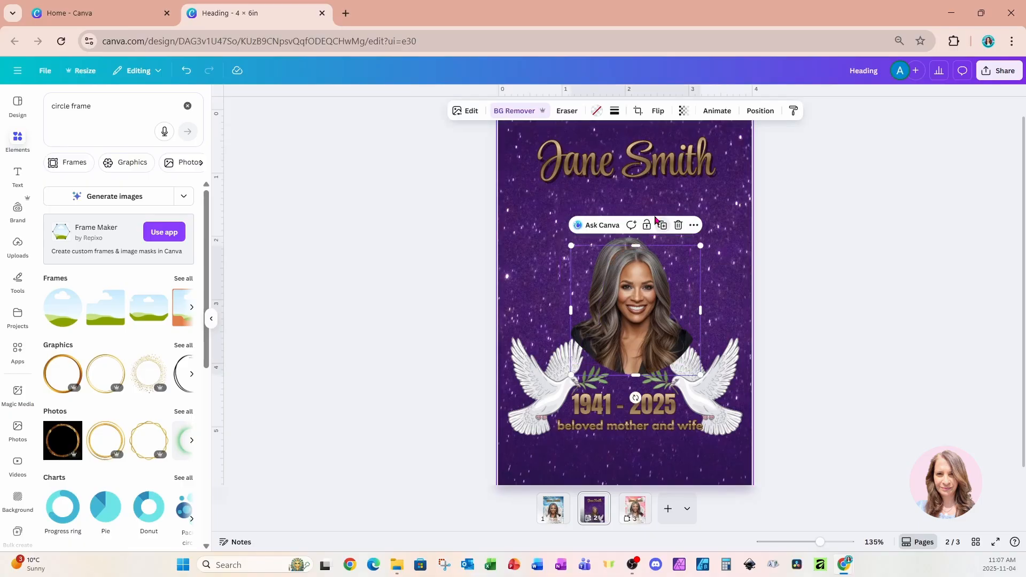
click(597, 112)
click(58, 241)
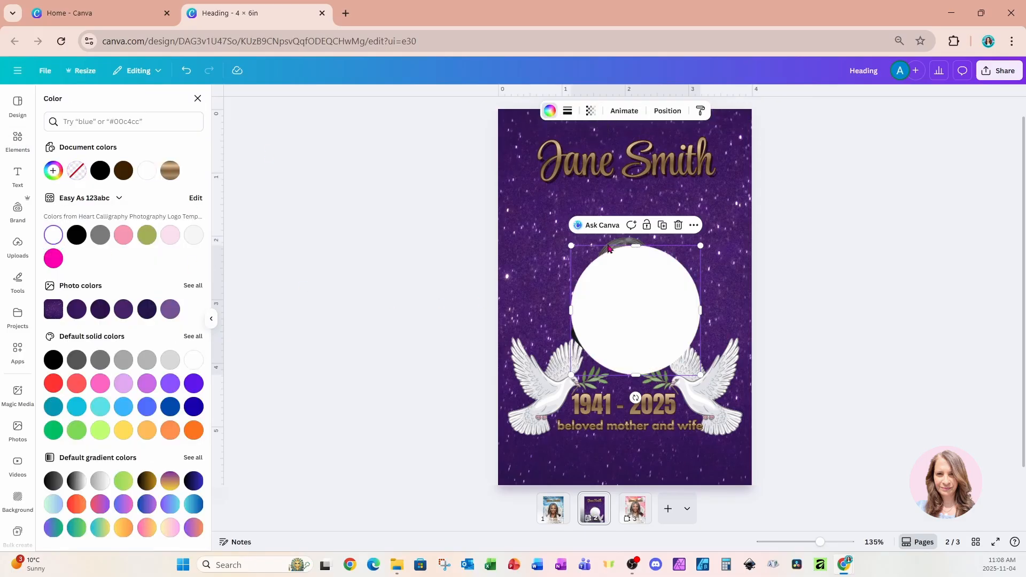
Layer the white circle directly beneath the woman's portrait and align it exactly with the portrait's circular frame.
click(668, 111)
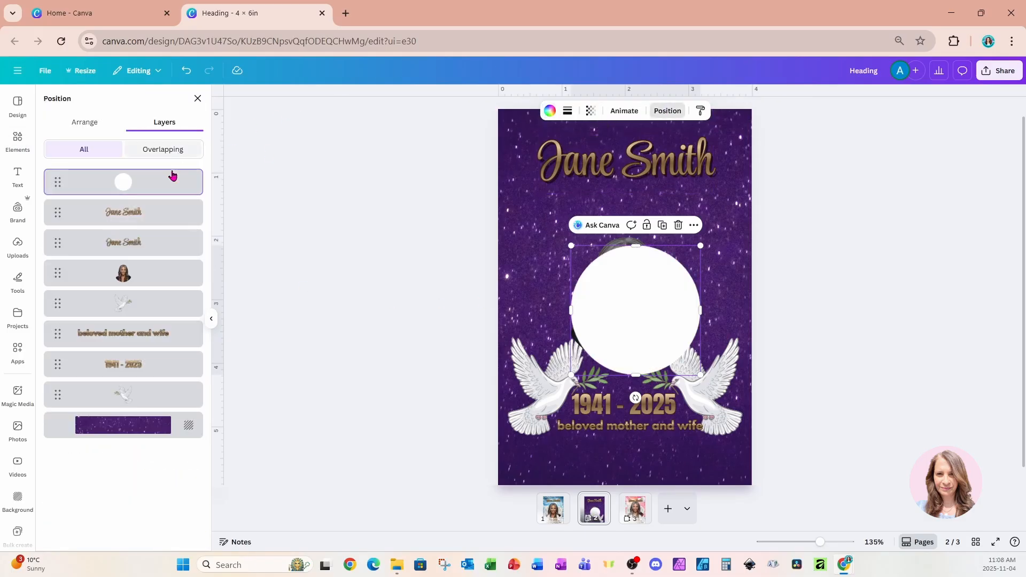
drag(162, 190, 153, 286)
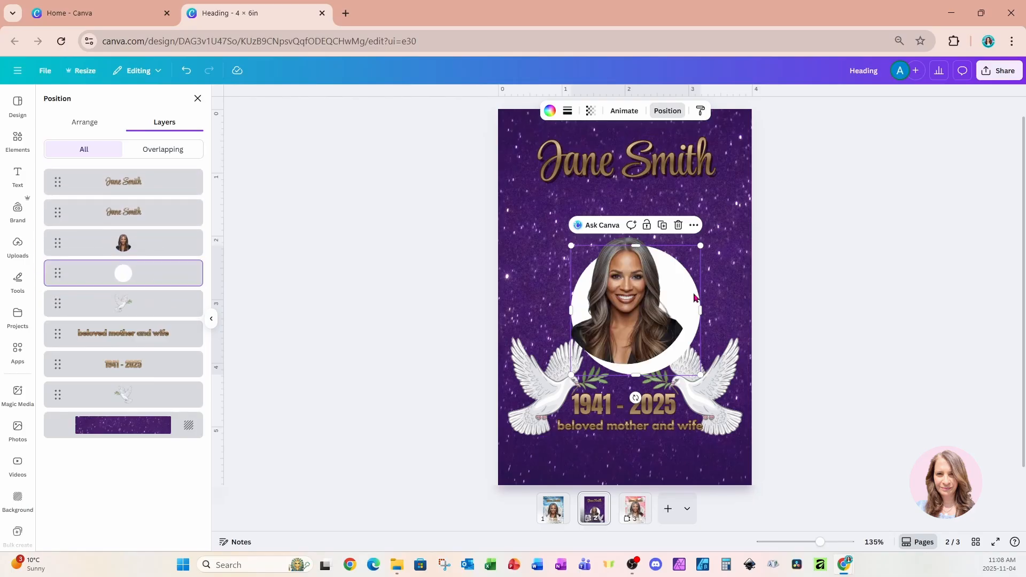
drag(693, 292, 684, 287)
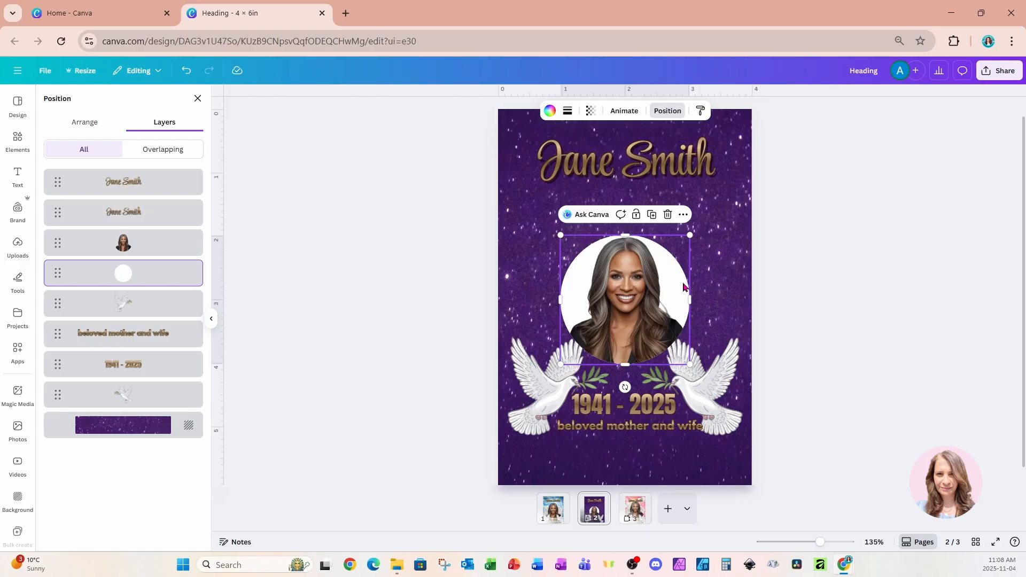
Search graphics for "circle frames", add the gold glitter circle frame and fit it around the woman's circular portrait.
click(17, 140)
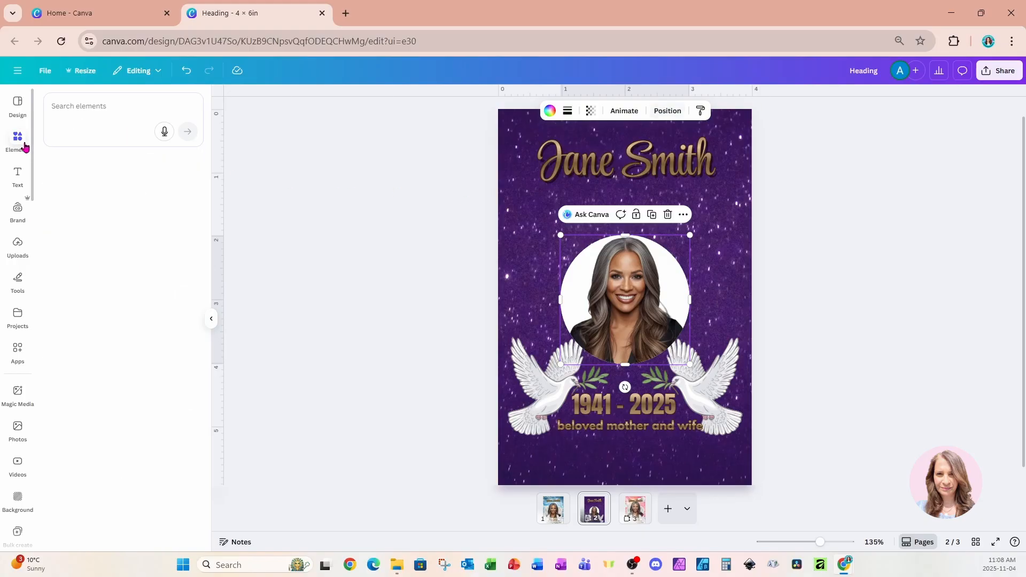
click(108, 108)
text(cir)
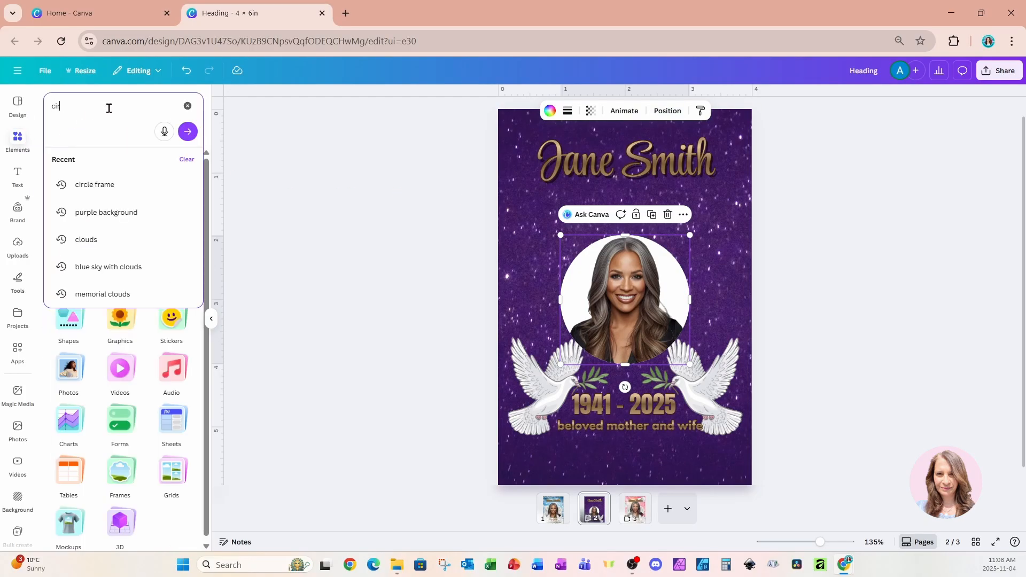
text(cle frames)
key(Return)
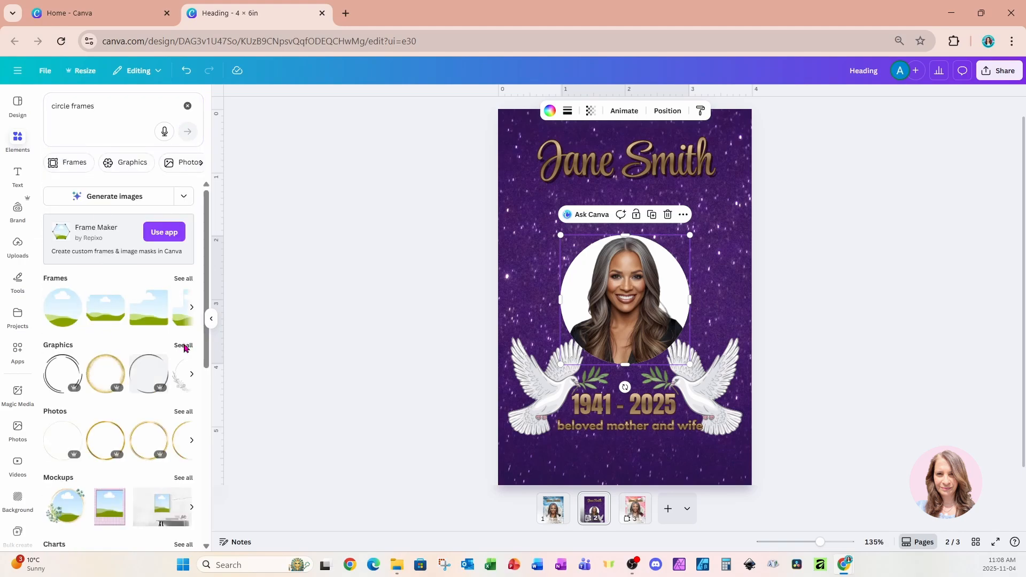
click(183, 345)
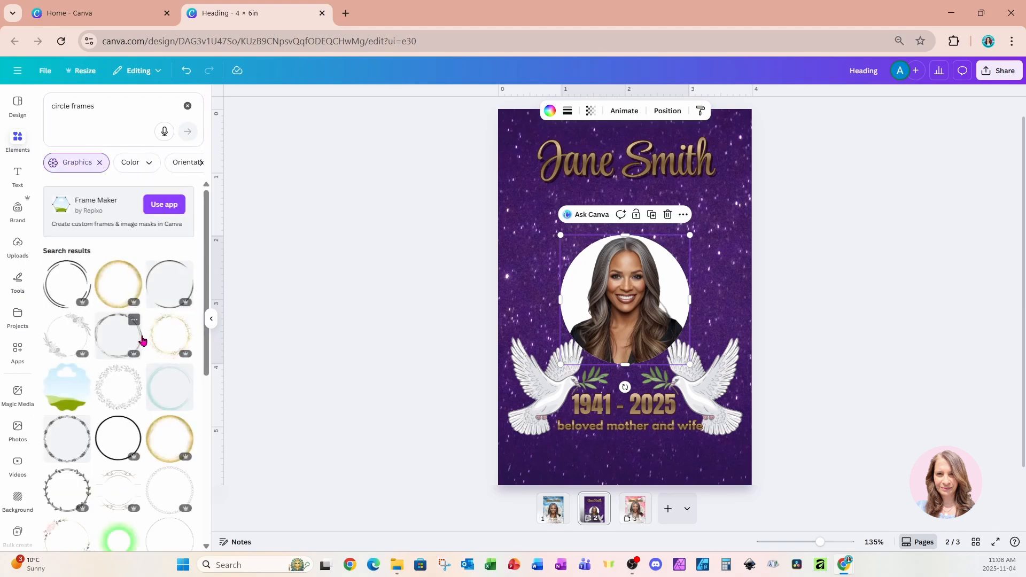
scroll(142, 340, down, 2)
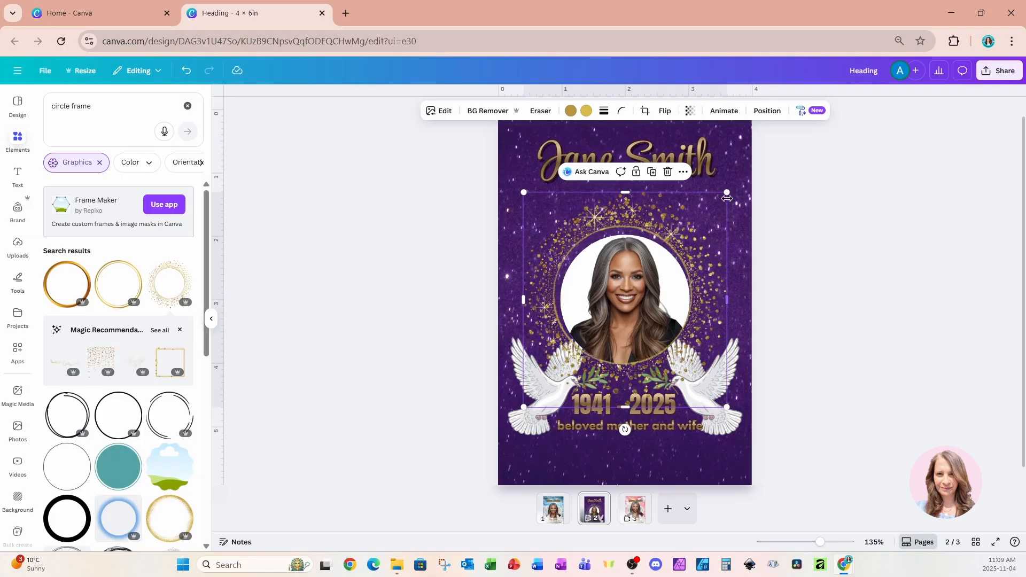
drag(727, 193, 713, 225)
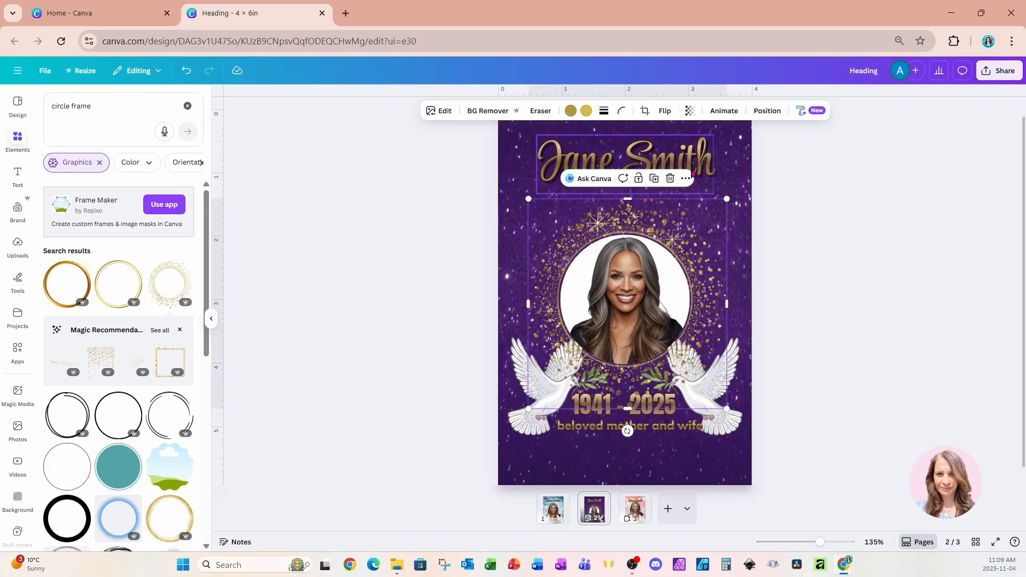
Search graphics for "gold border", add the geometric gold corner border and enlarge it in the purple page's upper-left corner.
click(116, 108)
drag(116, 108, 15, 111)
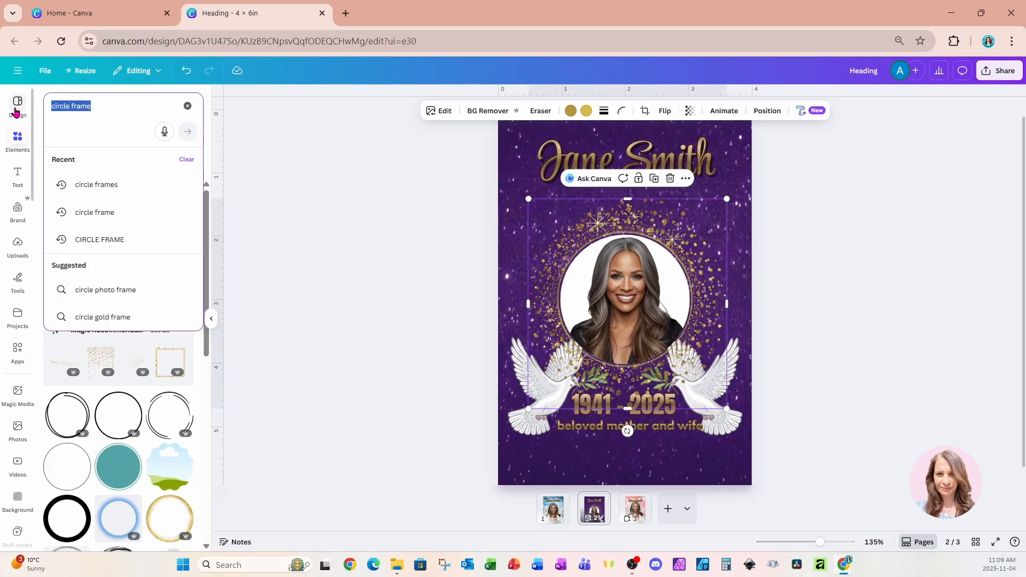
text(go)
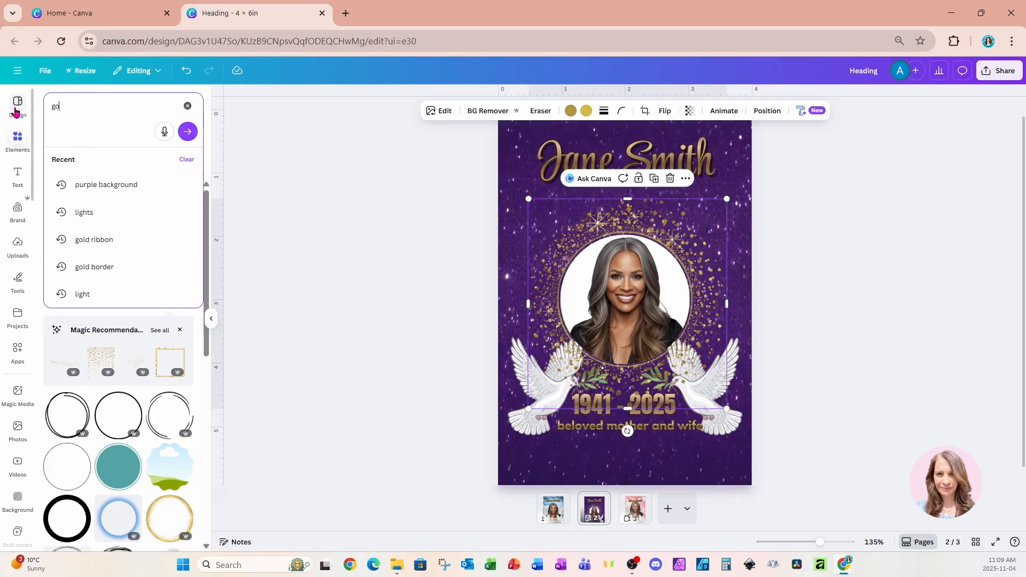
text(ld border)
key(Return)
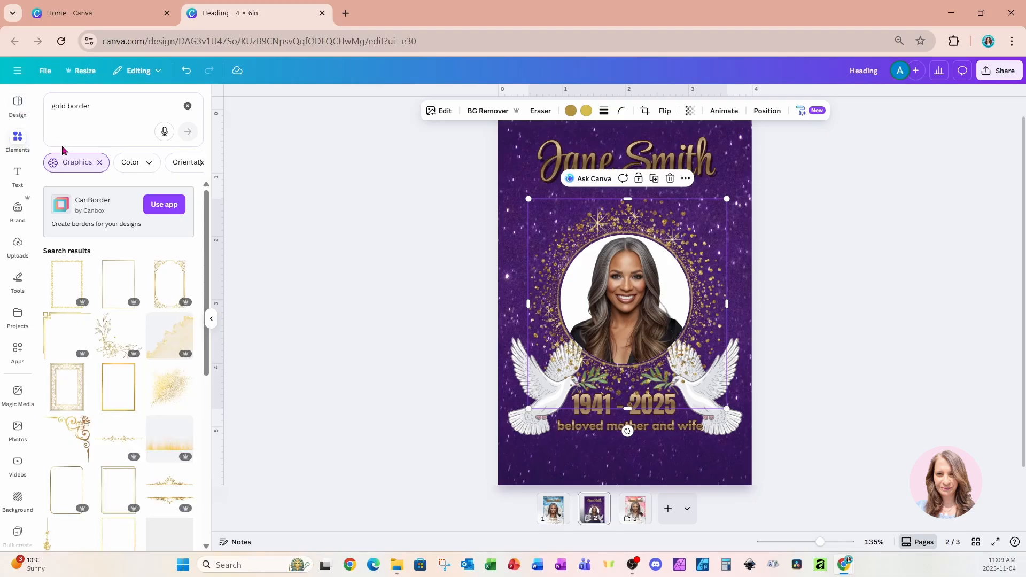
click(79, 331)
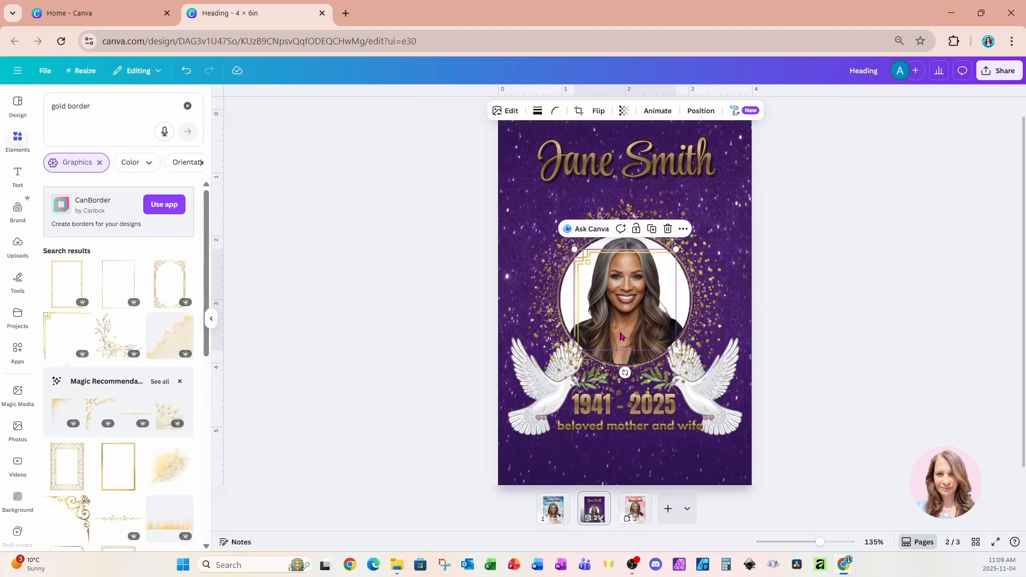
drag(621, 332, 556, 215)
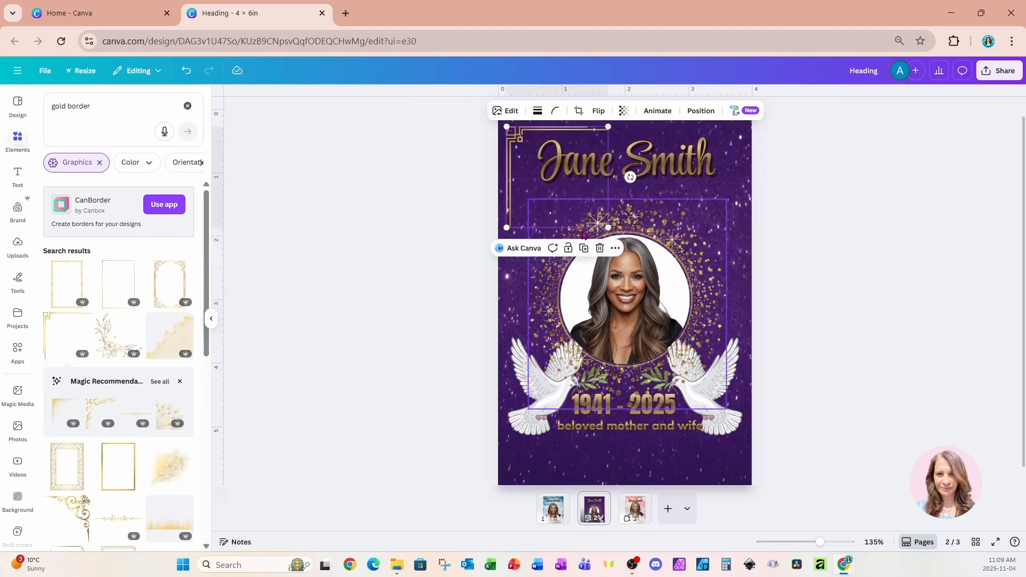
drag(608, 227, 663, 281)
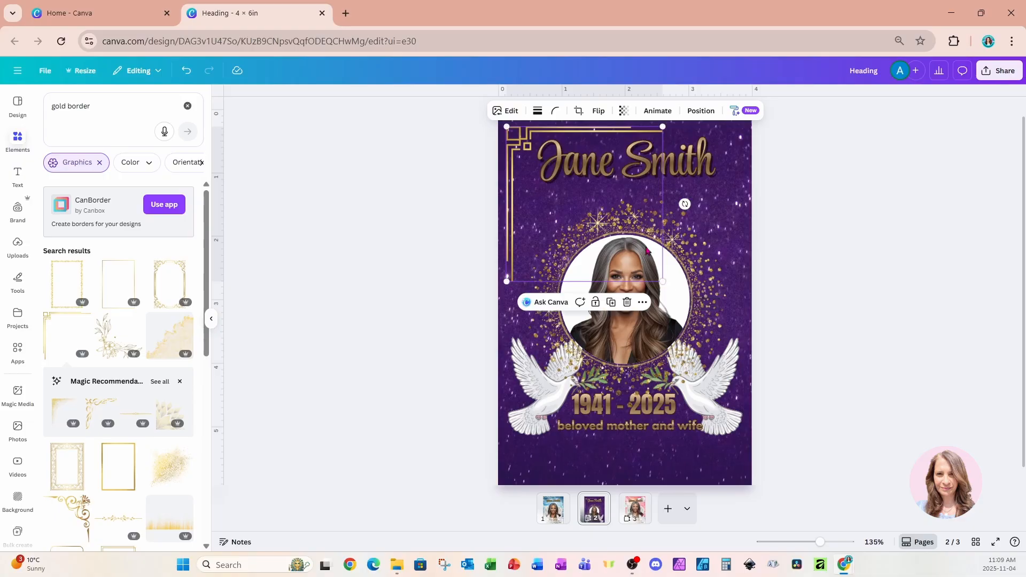
Duplicate the gold corner border into the page's lower-right corner and flip the copy horizontally and vertically.
click(613, 304)
drag(633, 216, 688, 390)
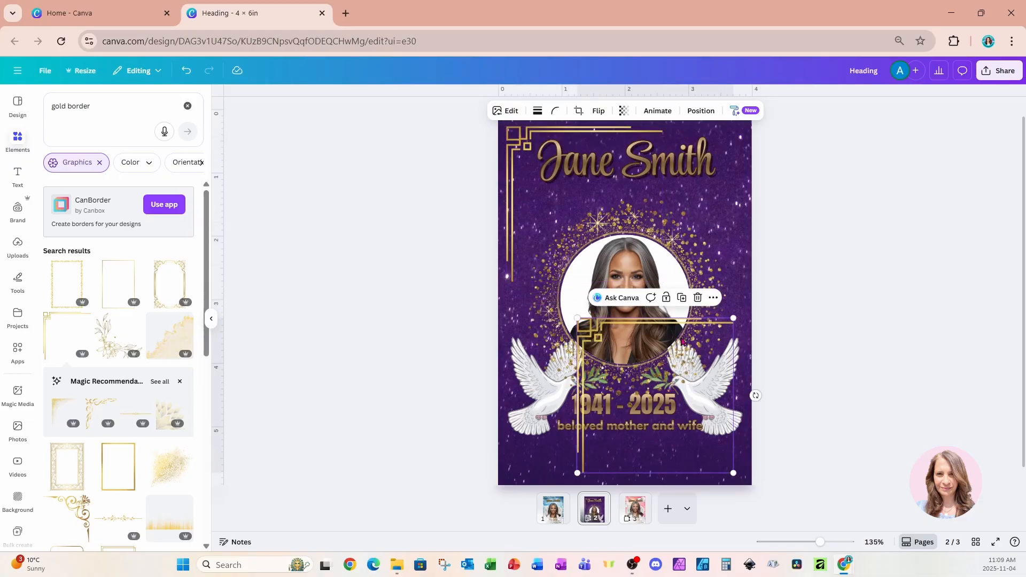
click(598, 110)
click(603, 136)
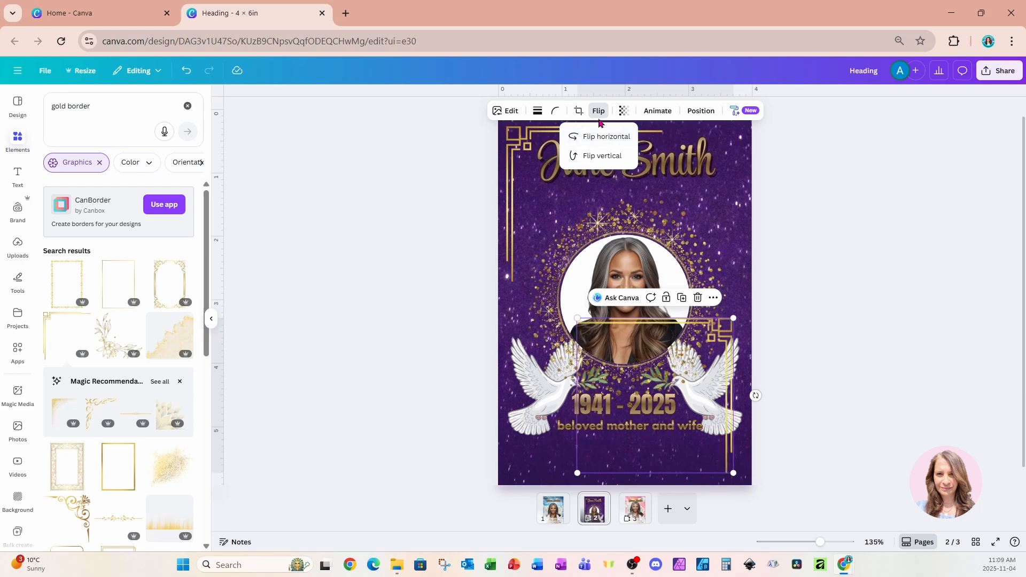
click(598, 155)
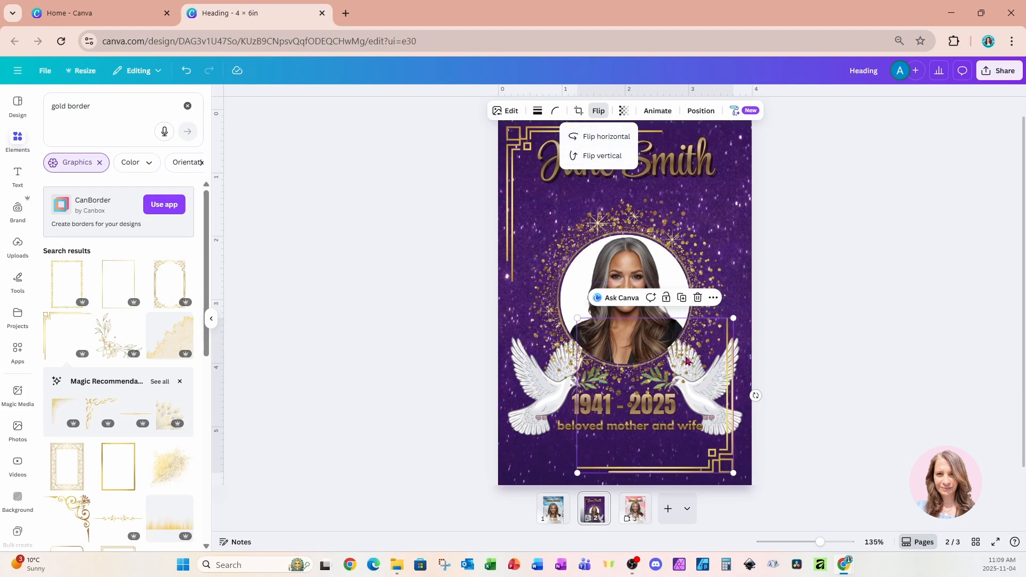
Move the lower-right gold corner border's layer to just above the purple background, behind the dove and texts.
click(701, 111)
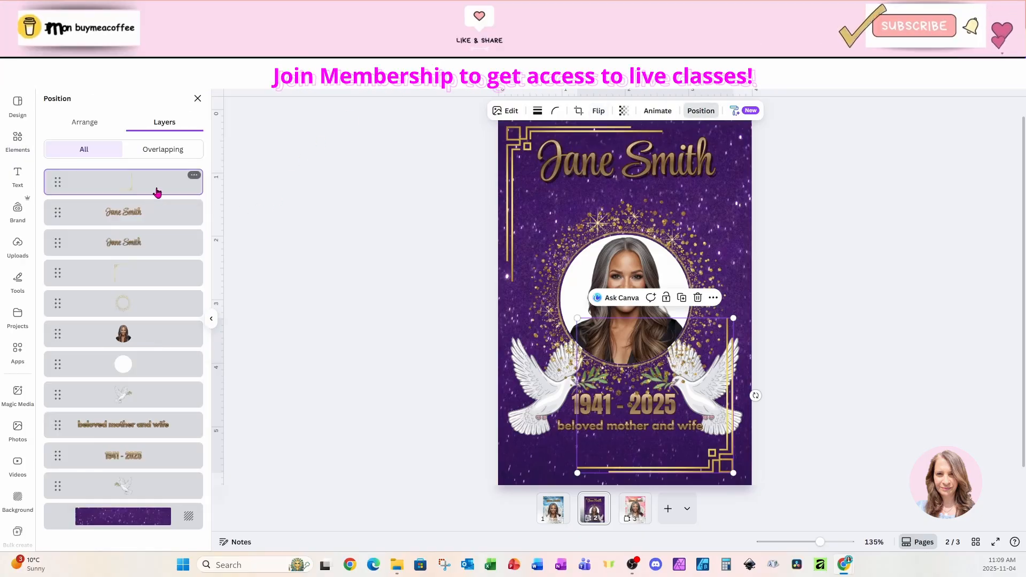
drag(156, 193, 150, 503)
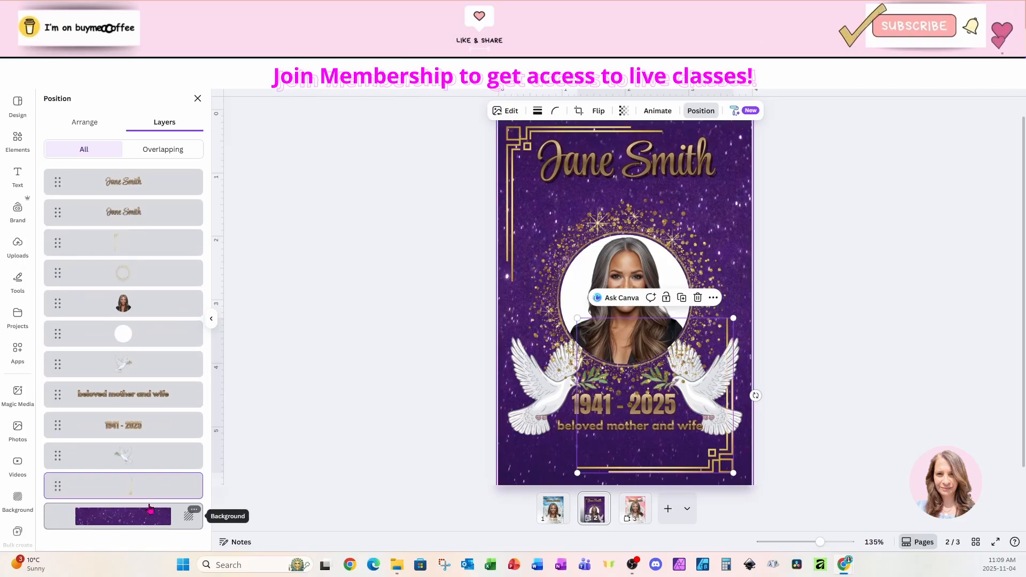
click(789, 201)
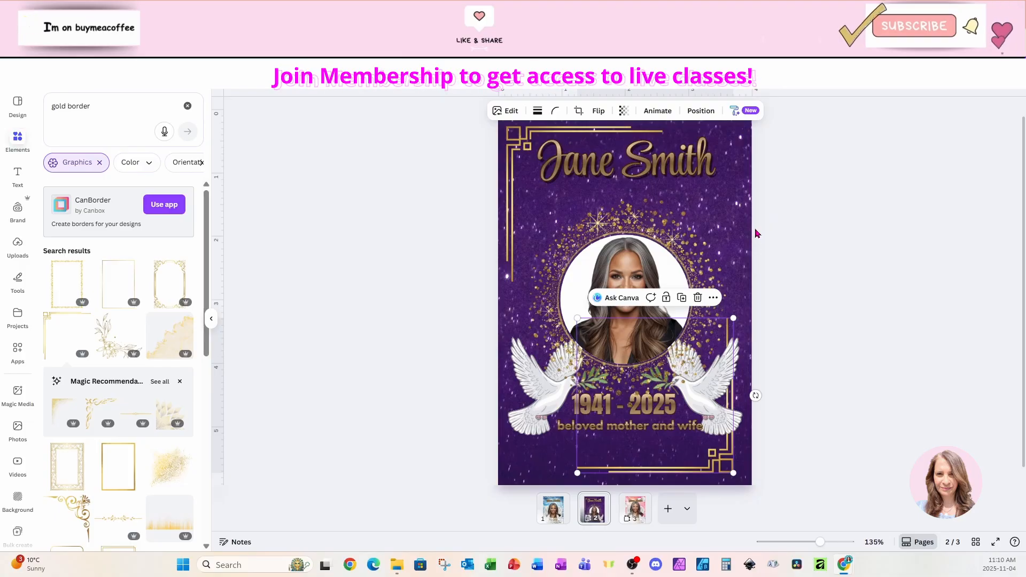
Search graphics for "gold ribbon", add the folded gold ribbon banner and place it between the name heading and the portrait.
click(96, 103)
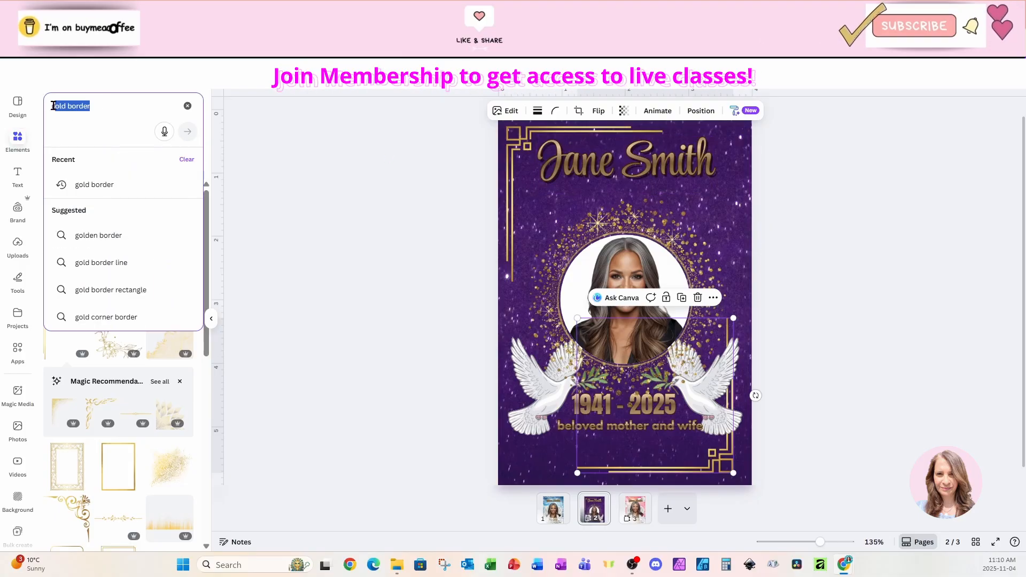
text(gold ribbon)
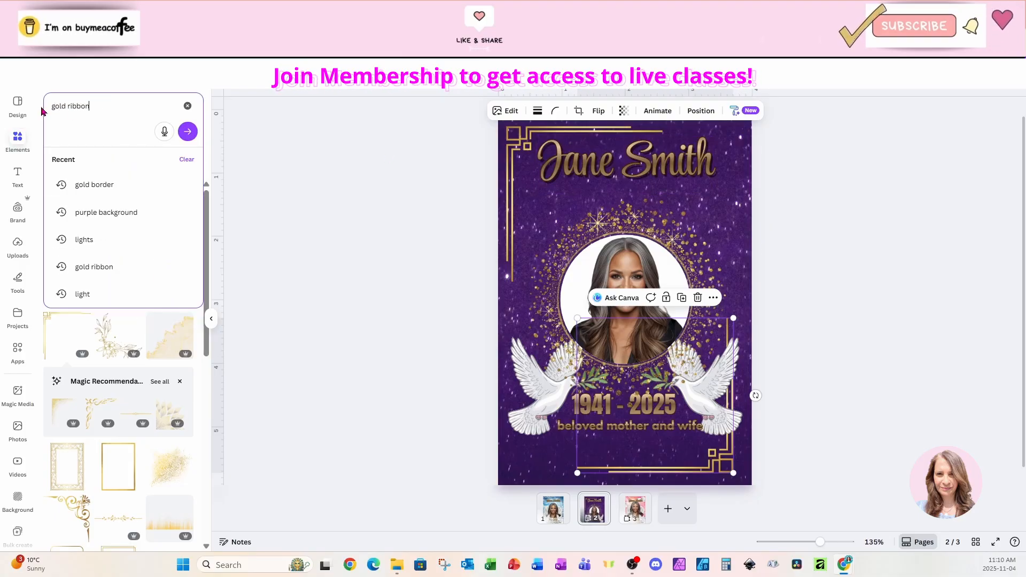
key(Return)
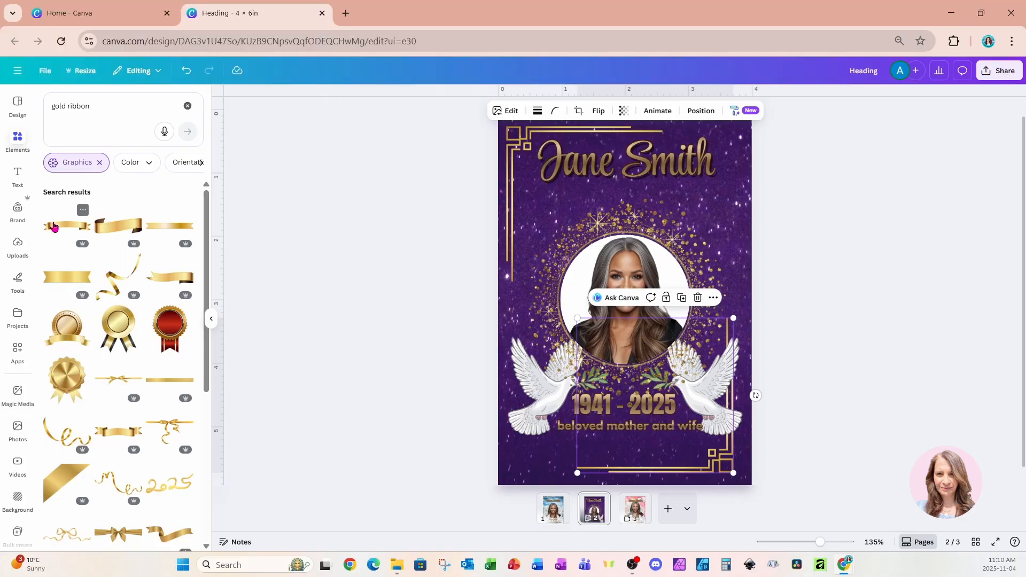
click(66, 225)
drag(607, 297, 605, 199)
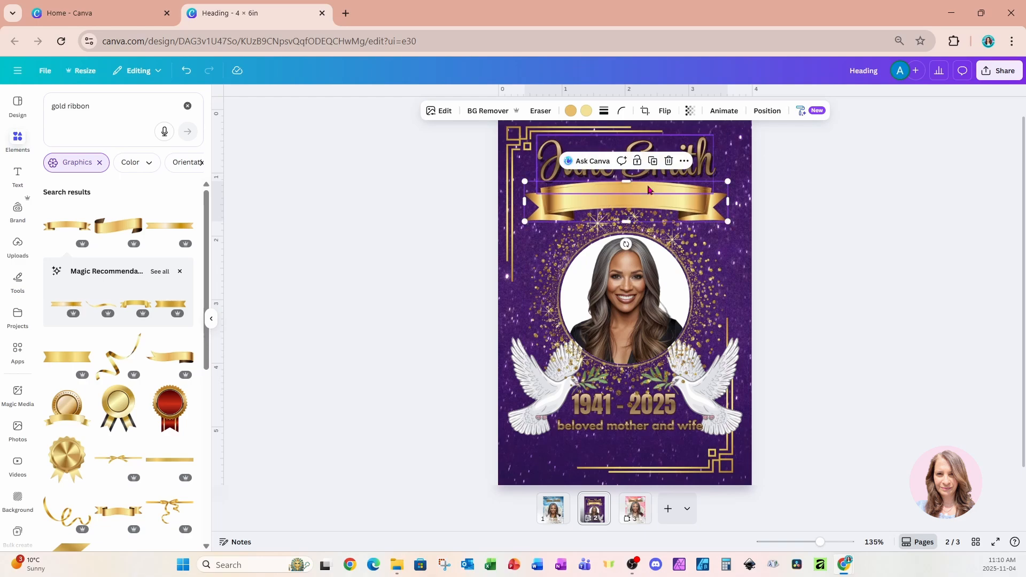
Duplicate the name heading onto the gold ribbon and replace the copy's text with "Celebrating the Life of".
click(702, 160)
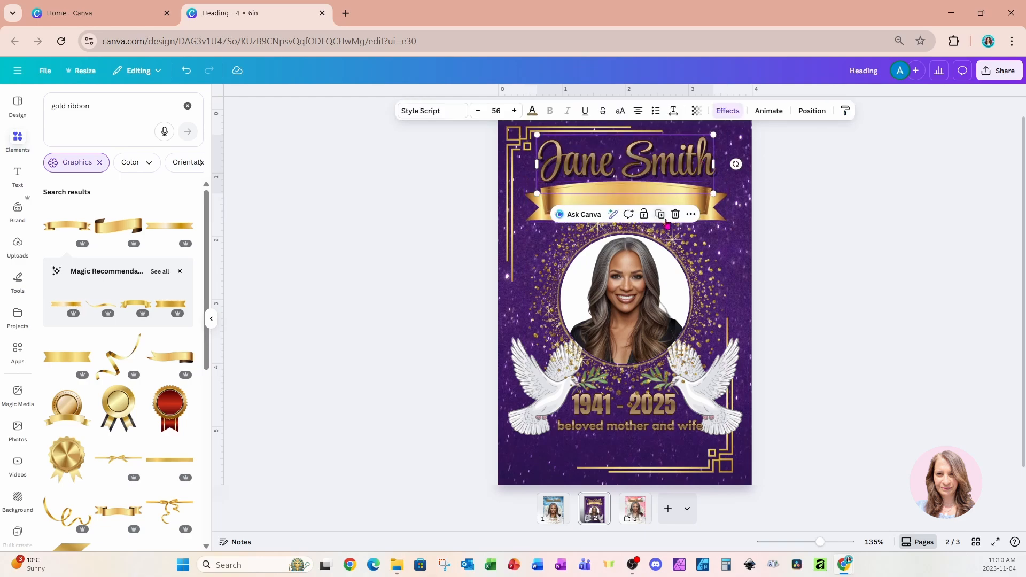
click(659, 213)
drag(671, 190, 662, 205)
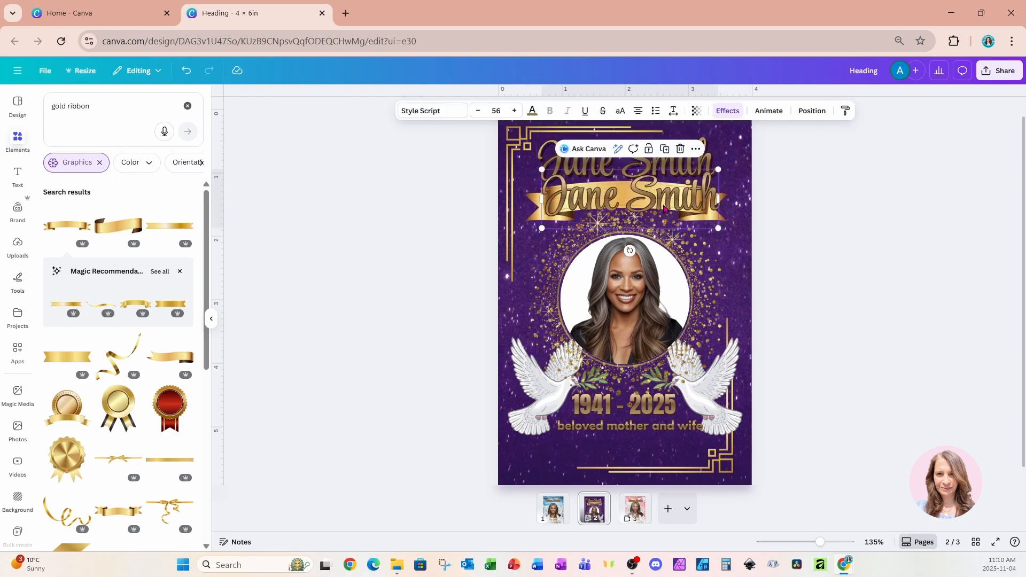
double_click(663, 205)
text(C)
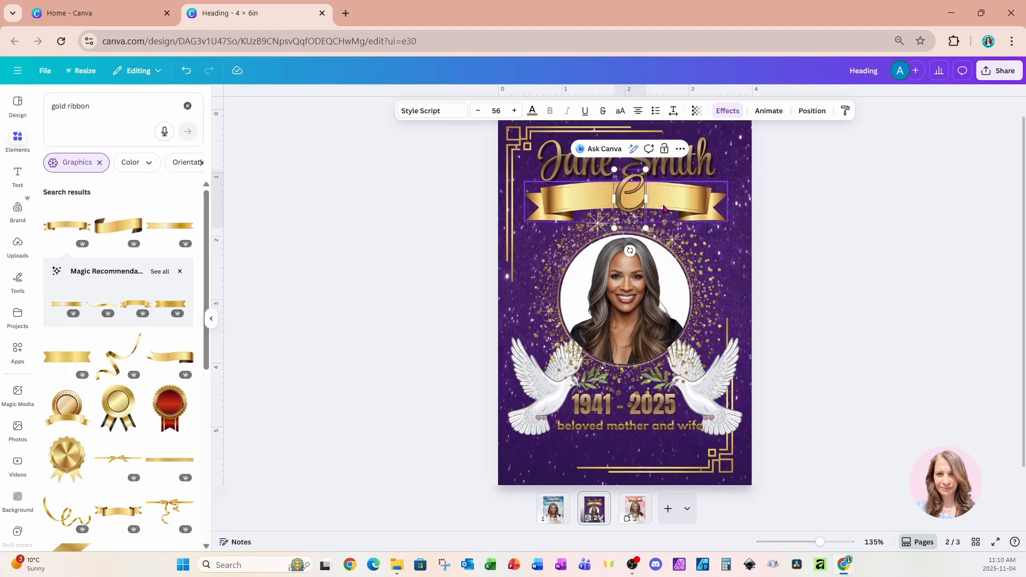
text(elebrating the)
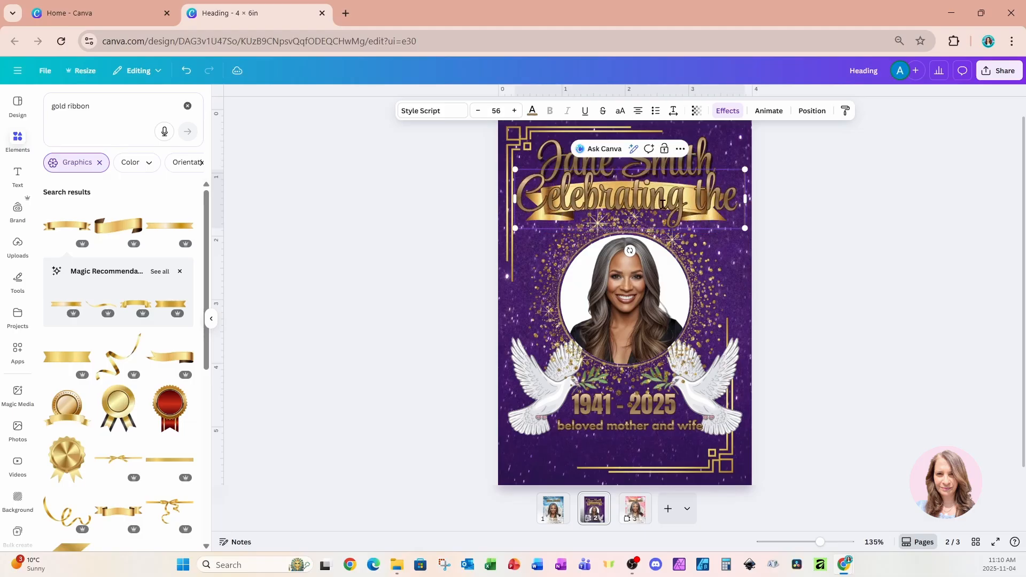
key(Return)
text(Life of)
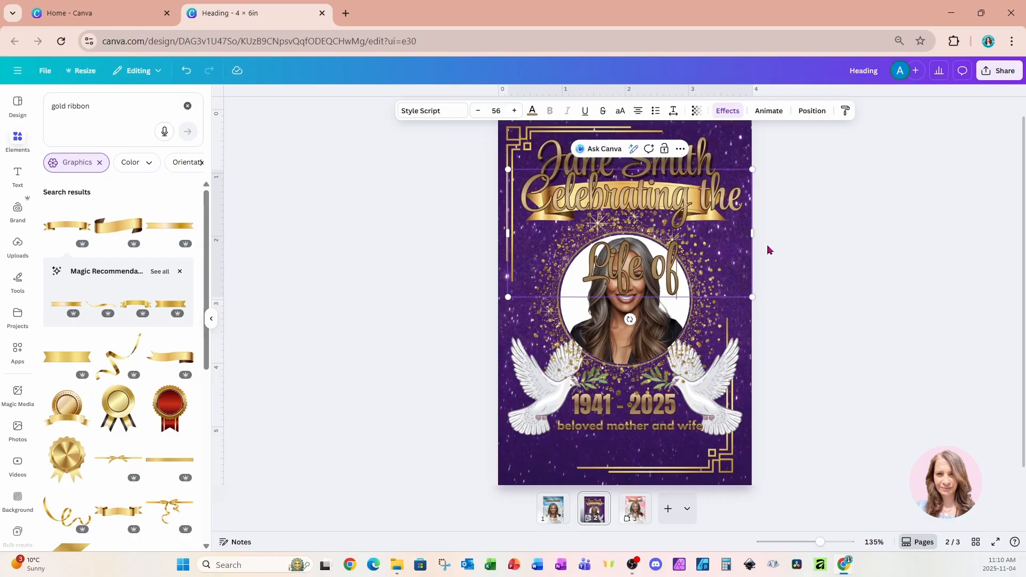
Shrink the "Celebrating the Life of" text to one line at size 28.6 and position it on the gold ribbon.
drag(752, 233, 684, 198)
click(547, 201)
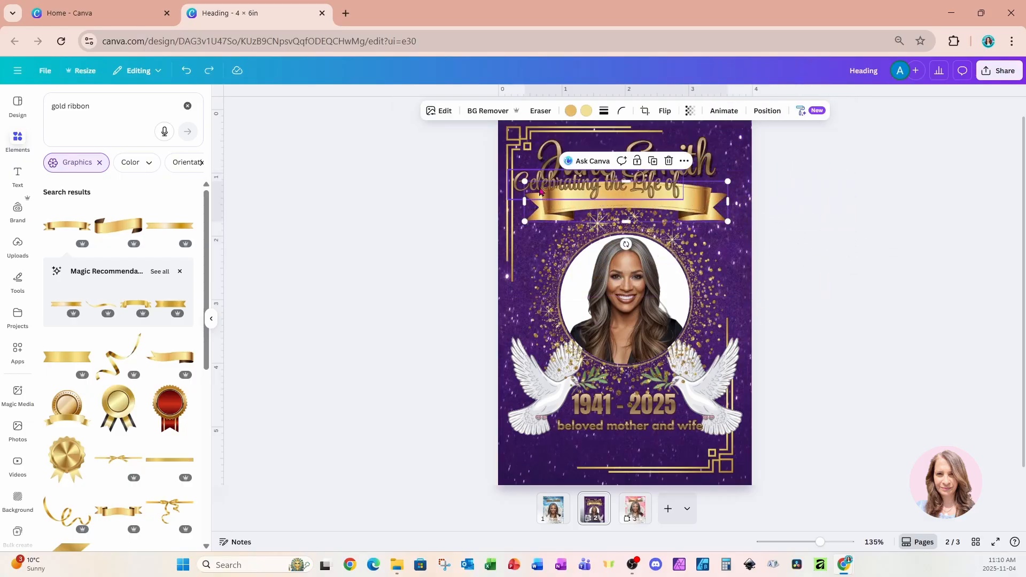
click(541, 187)
drag(540, 185, 576, 205)
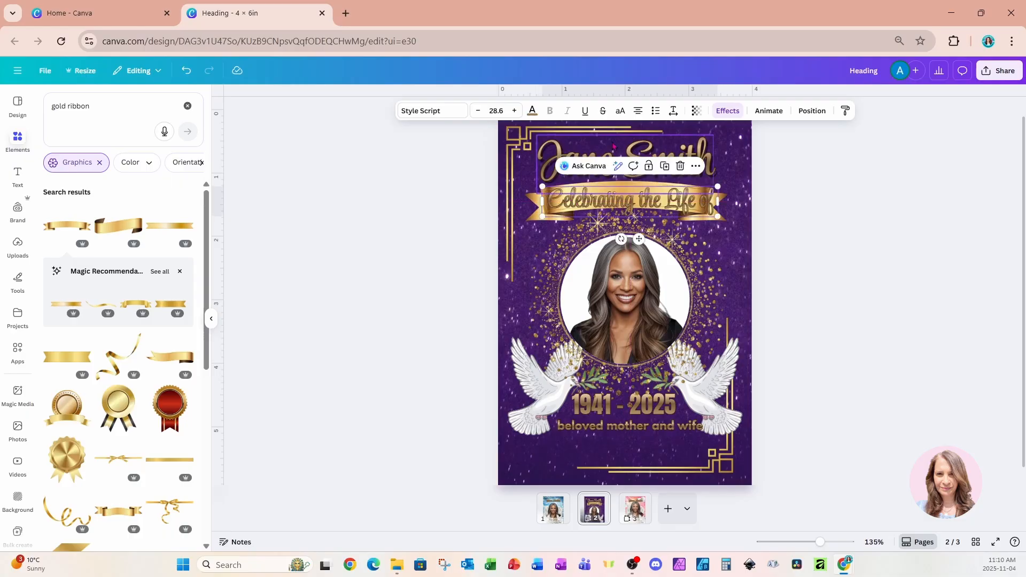
Apply the Curve shape effect to the "Celebrating the Life of" text with a curve value of 23.
click(727, 111)
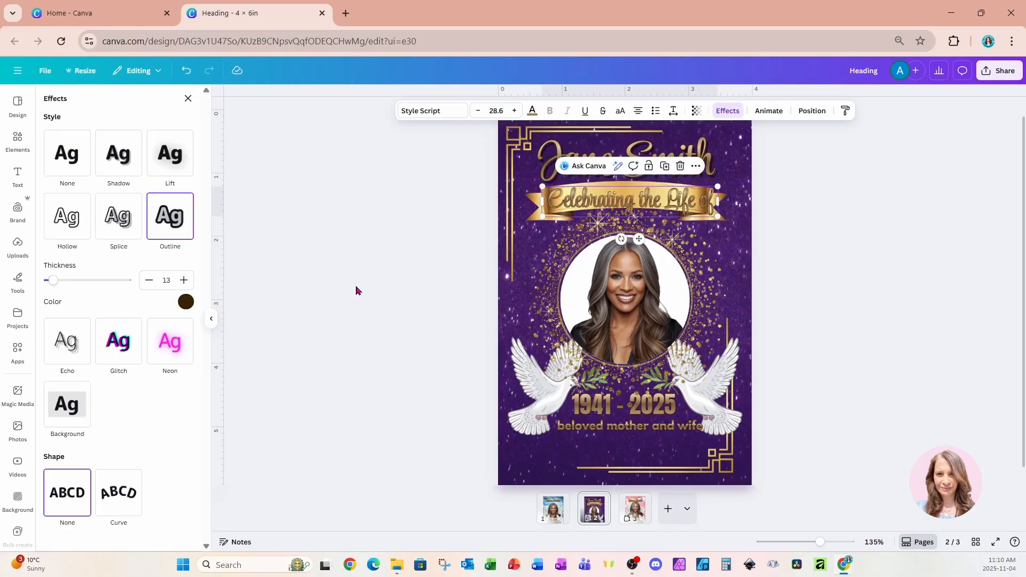
click(119, 498)
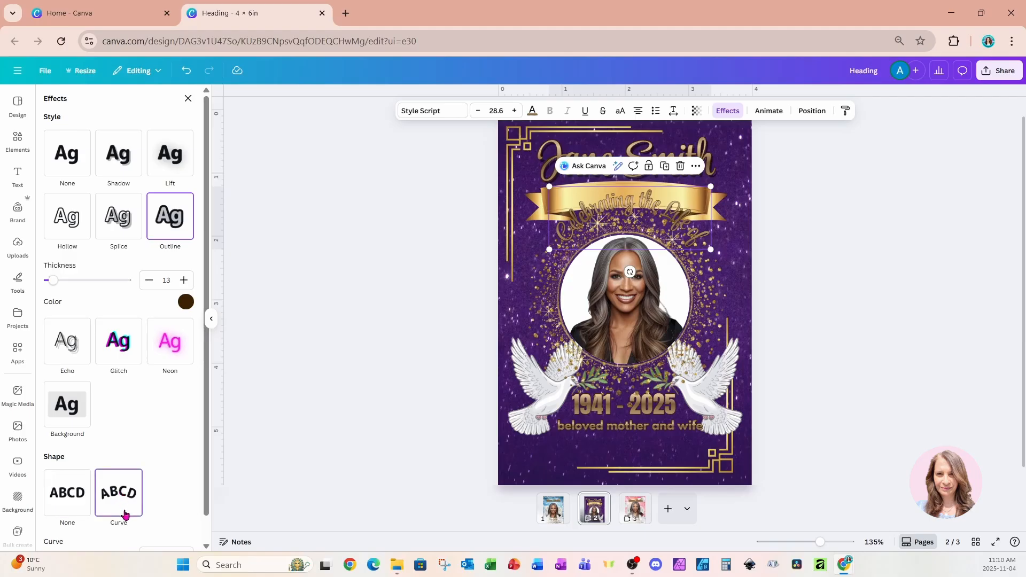
drag(115, 530, 96, 533)
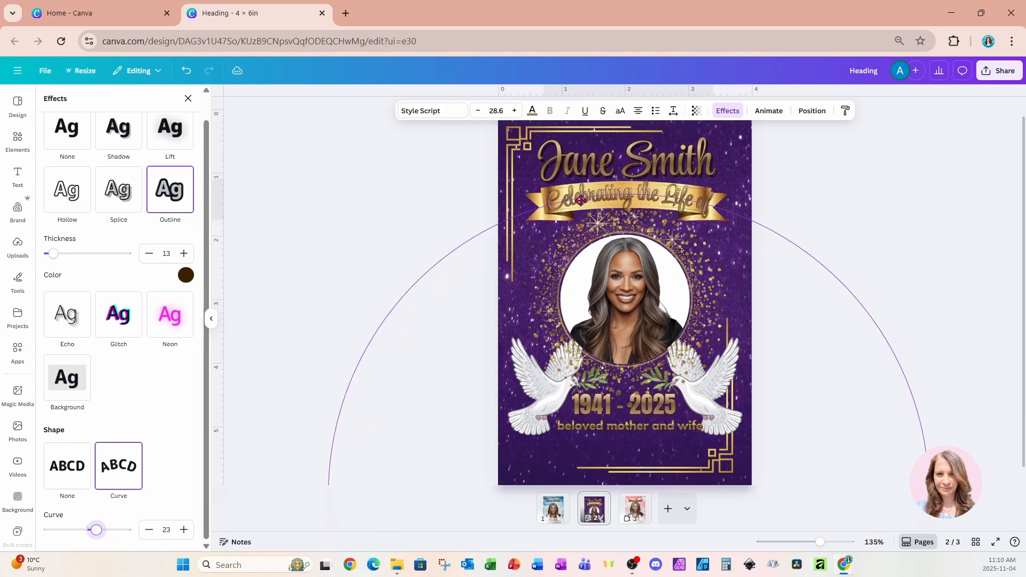
Reduce the curved ribbon text to size 26.6 and rotate it slightly to follow the gold ribbon.
drag(581, 202, 581, 200)
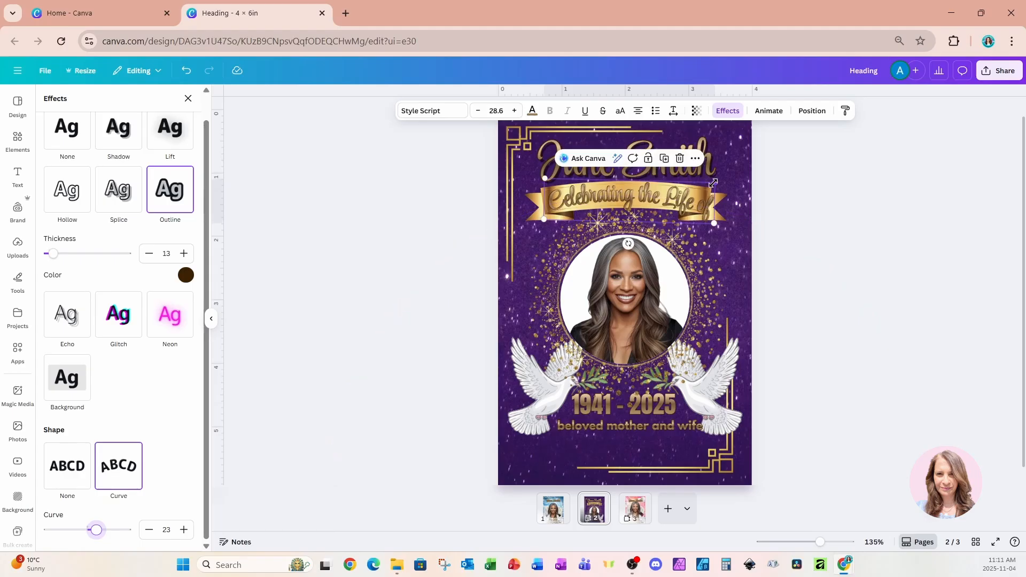
drag(714, 180, 685, 206)
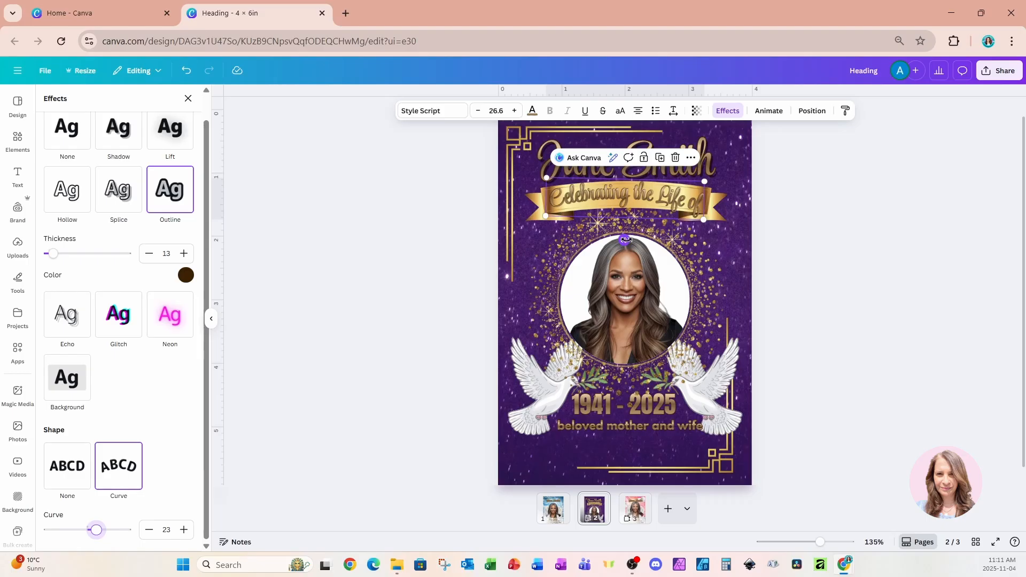
drag(626, 240, 629, 240)
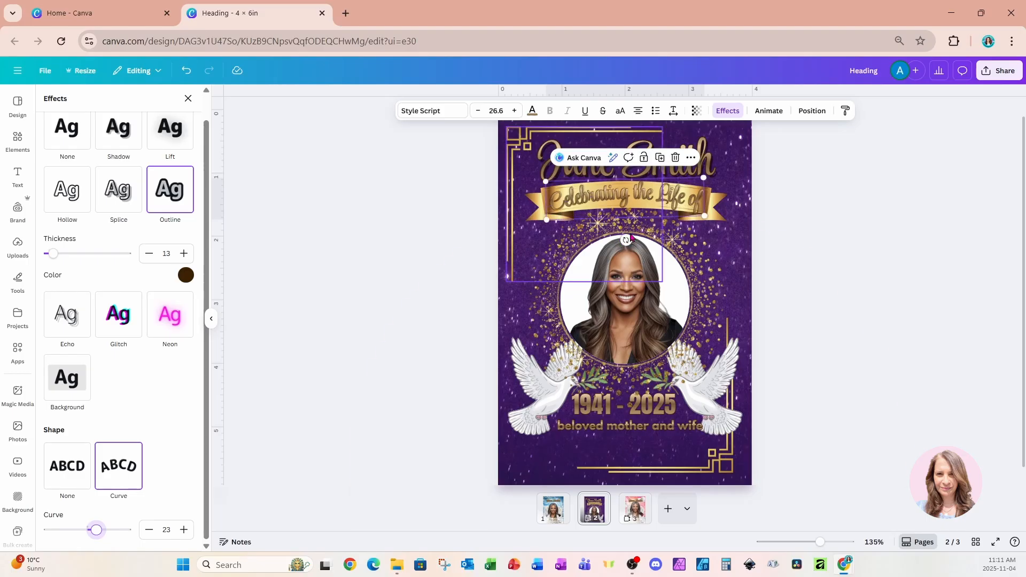
Set the outline of the curved "Celebrating the Life of" text to black with a thickness of 21.
click(656, 202)
click(811, 186)
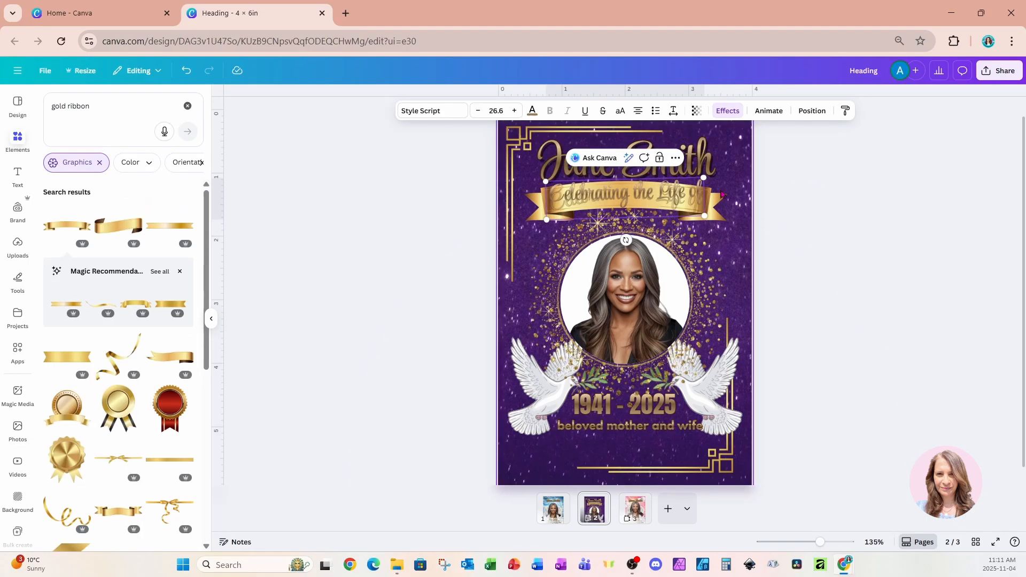
click(832, 190)
click(693, 198)
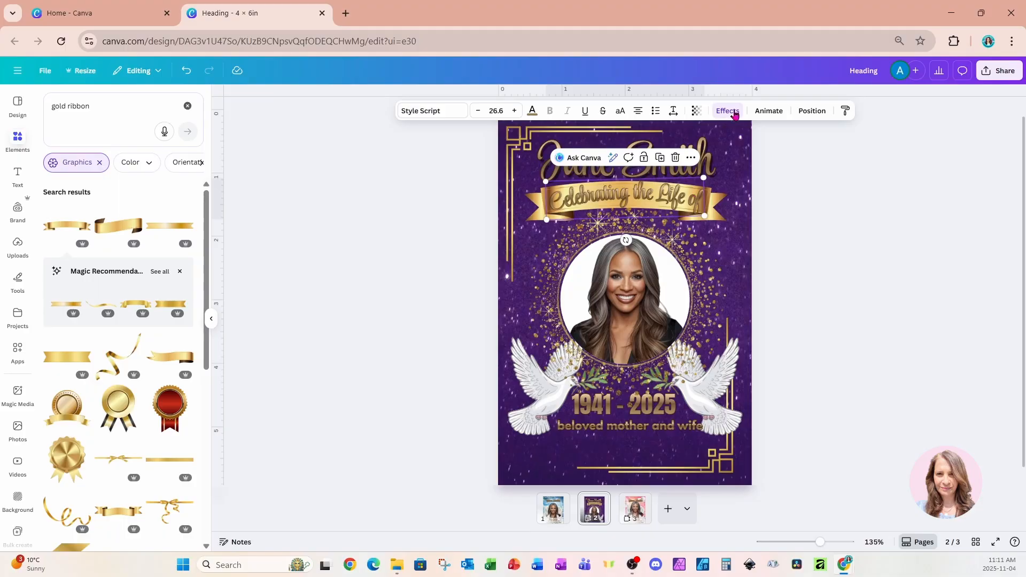
click(728, 111)
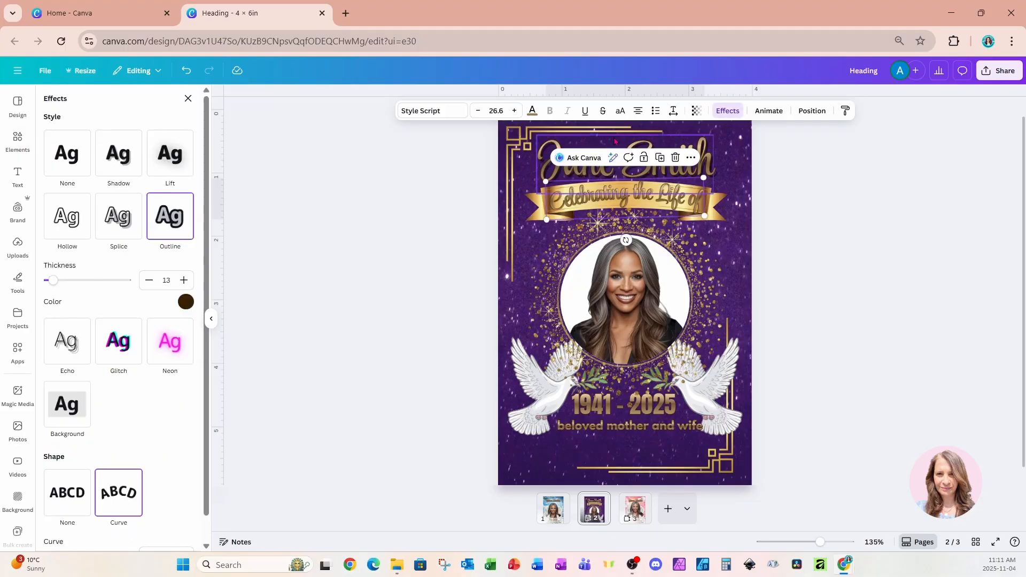
click(186, 302)
click(74, 350)
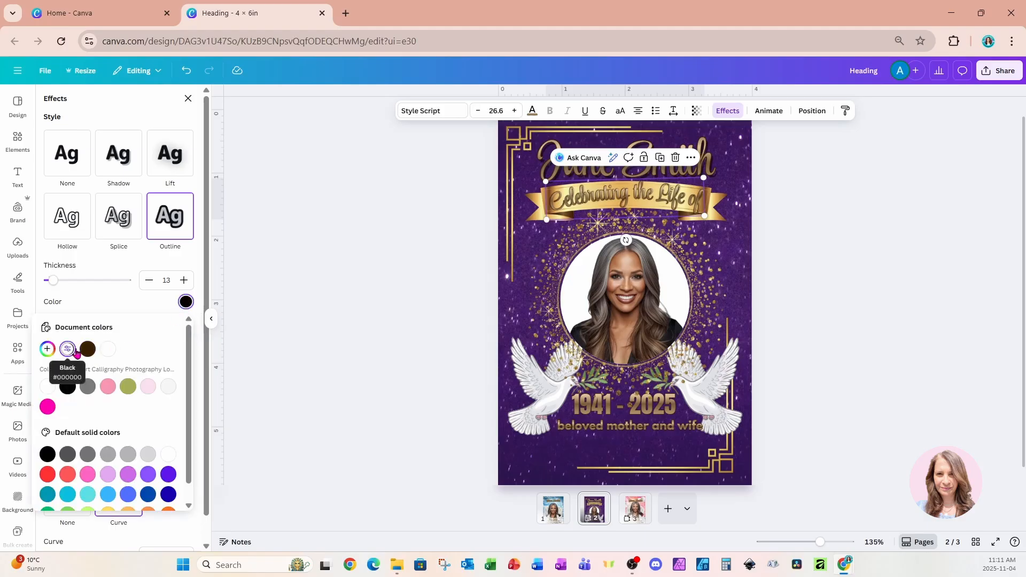
click(57, 288)
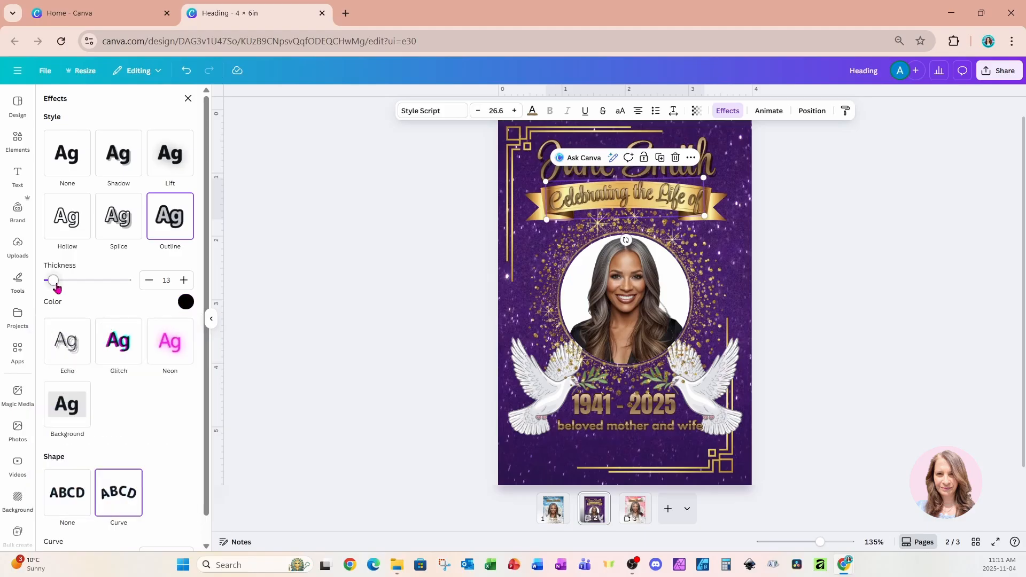
drag(57, 287, 57, 289)
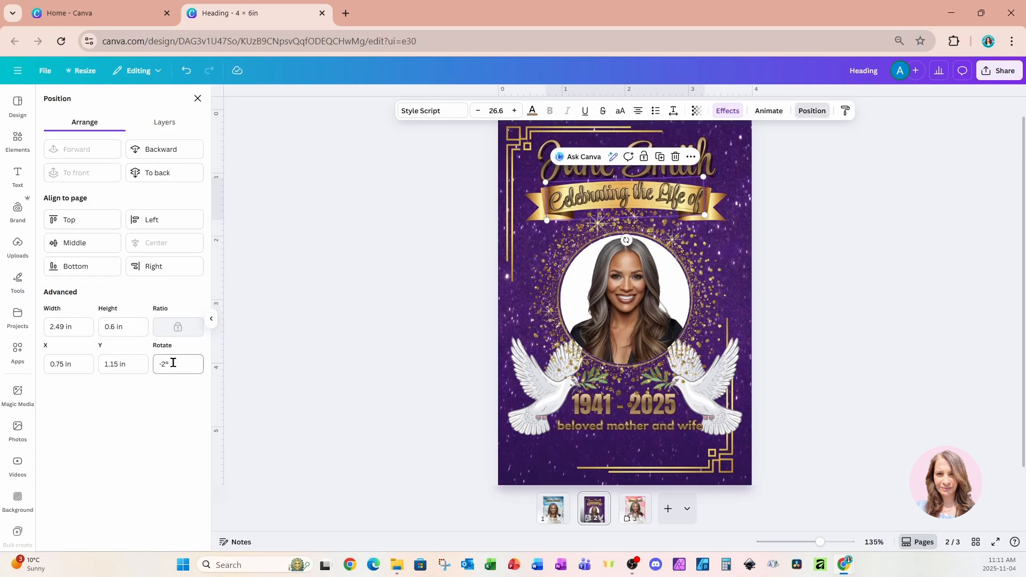
Set the rotation of the curved ribbon text to 0°.
click(172, 361)
drag(172, 361, 153, 363)
text(0)
key(Return)
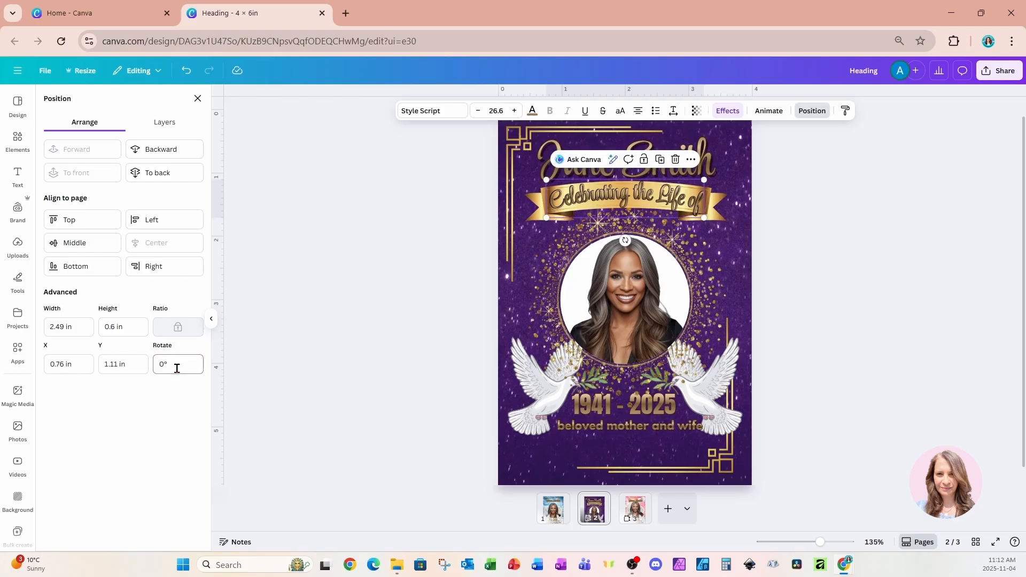
click(814, 201)
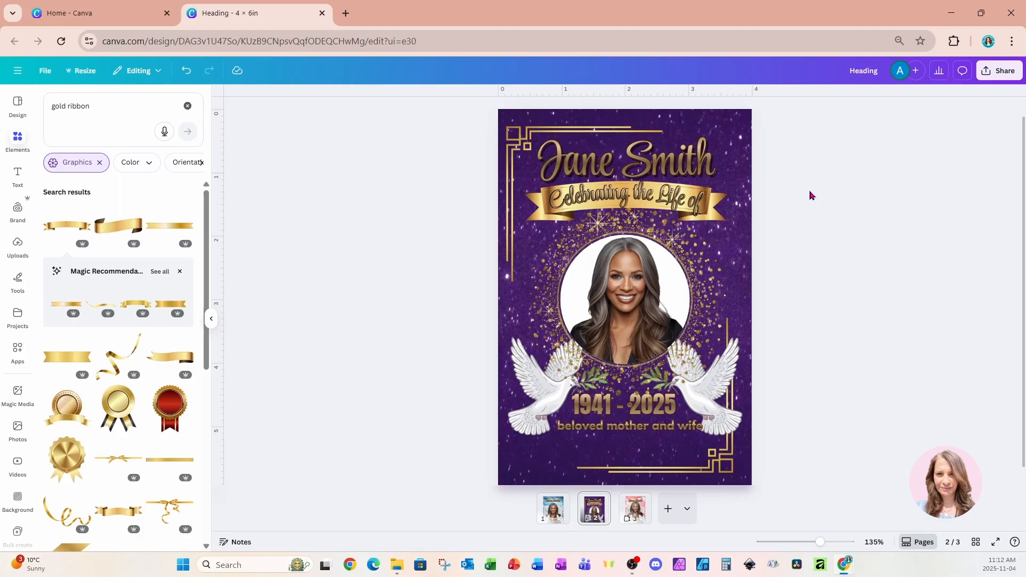
Move the layered name heading below "beloved mother and wife" and shrink it to size 47.4.
click(729, 163)
click(683, 159)
drag(683, 159, 683, 452)
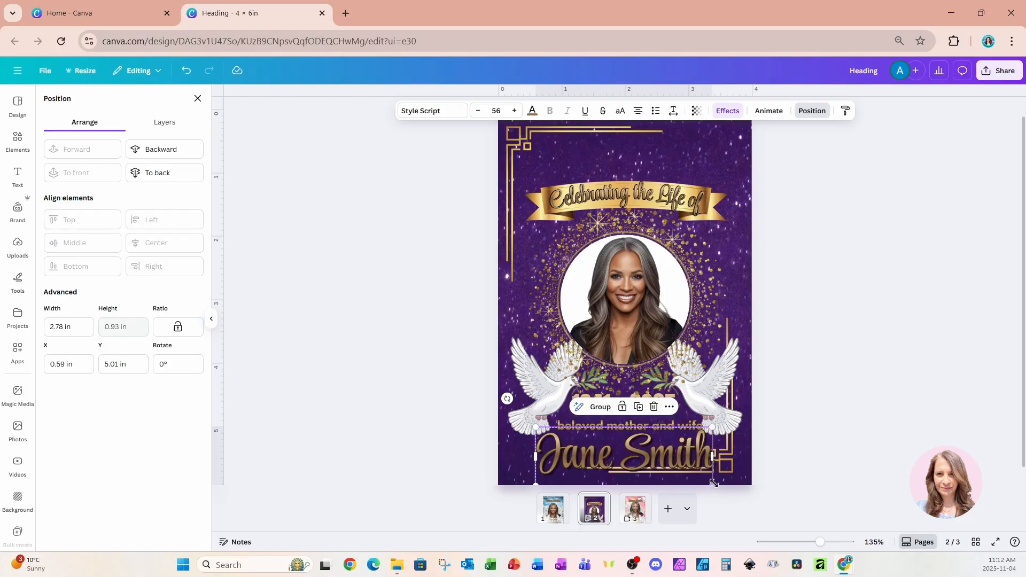
drag(713, 483, 687, 473)
drag(665, 439, 678, 441)
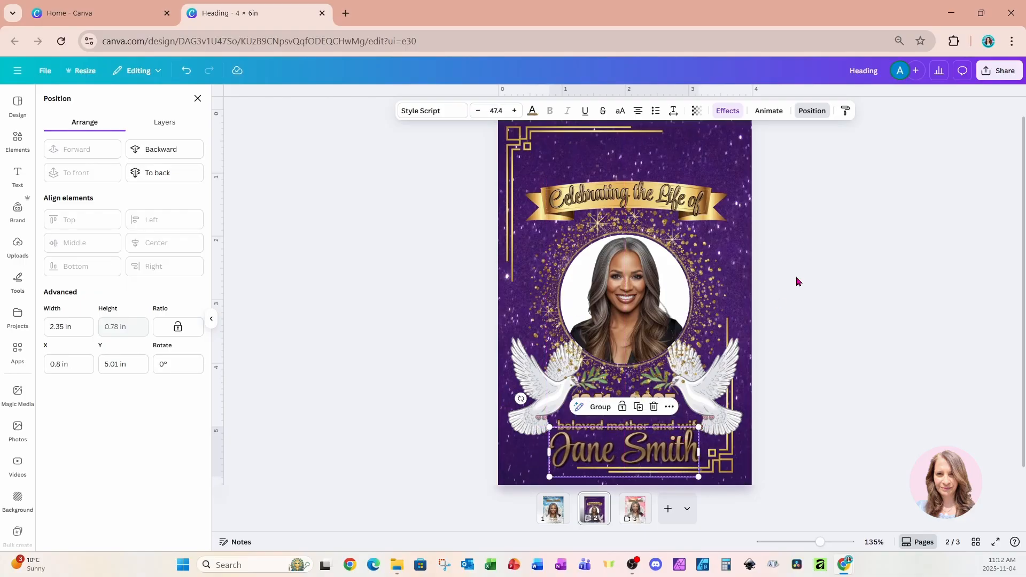
Move the gold ribbon together with its curved text up into the empty space at the head of the page.
click(626, 191)
shift+click(538, 215)
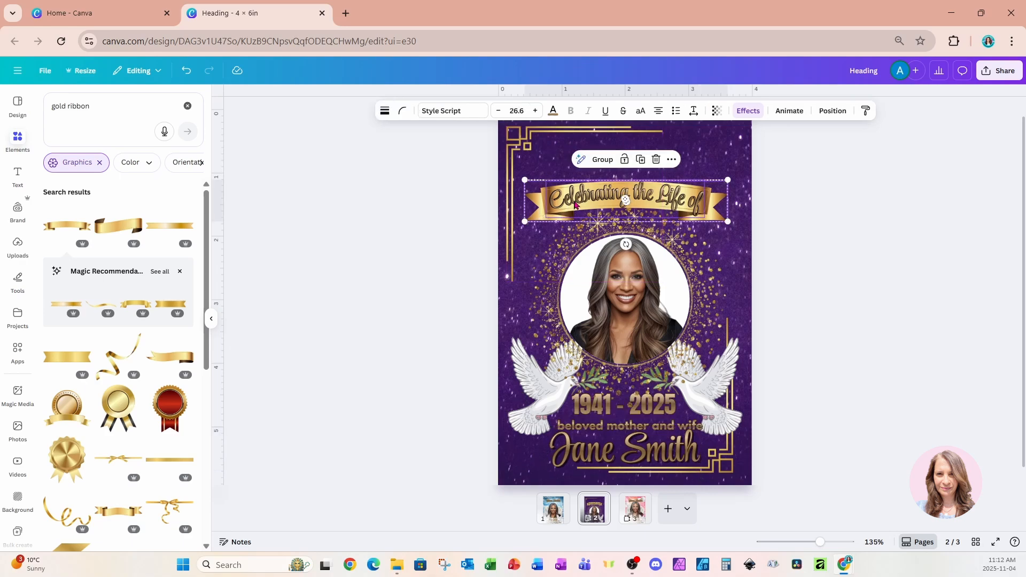
drag(575, 204, 576, 164)
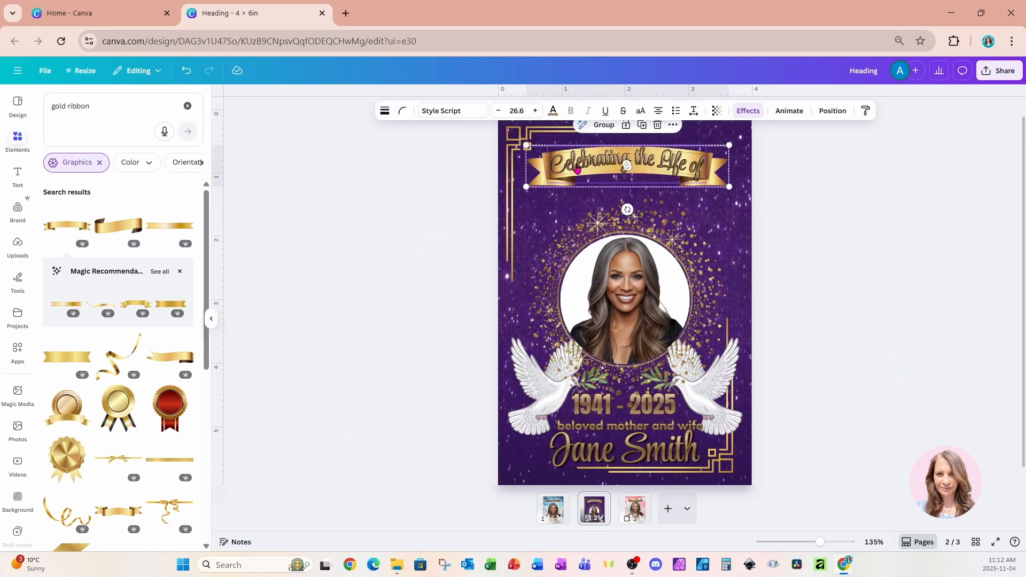
click(739, 126)
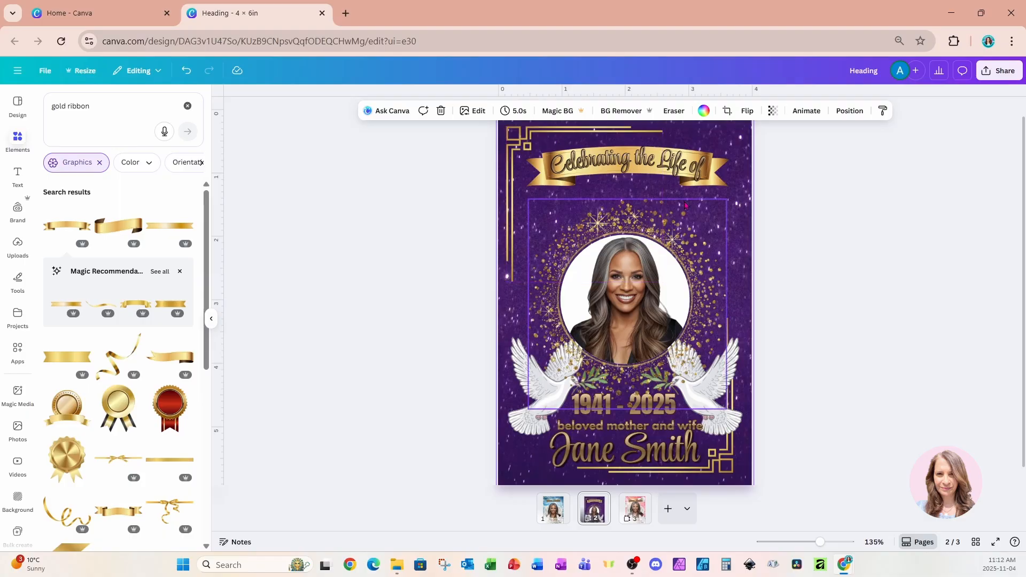
Enlarge the gold glitter ring, portrait and white circle together and center them between the ribbon and the dates.
click(842, 112)
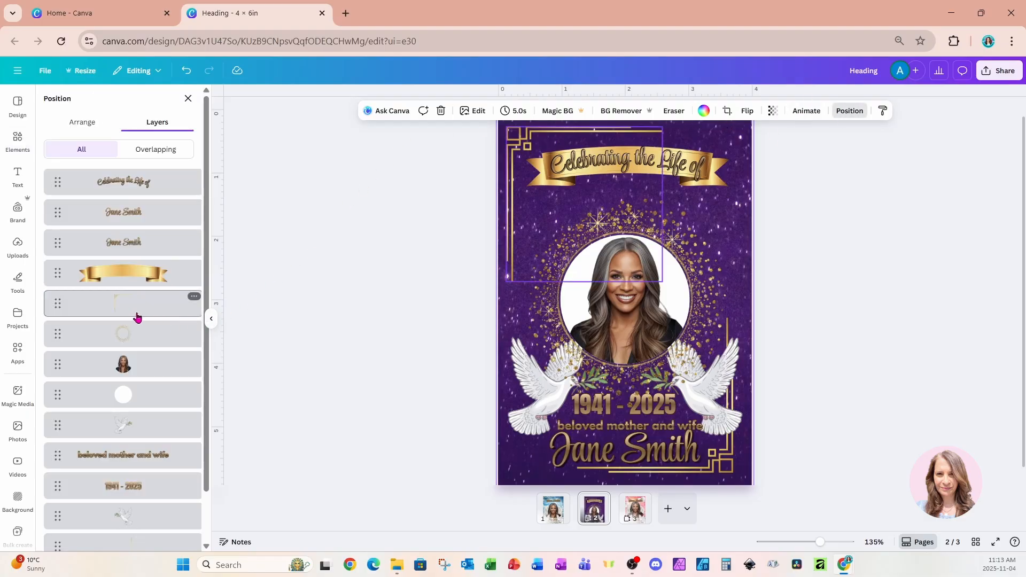
click(128, 365)
shift+click(130, 395)
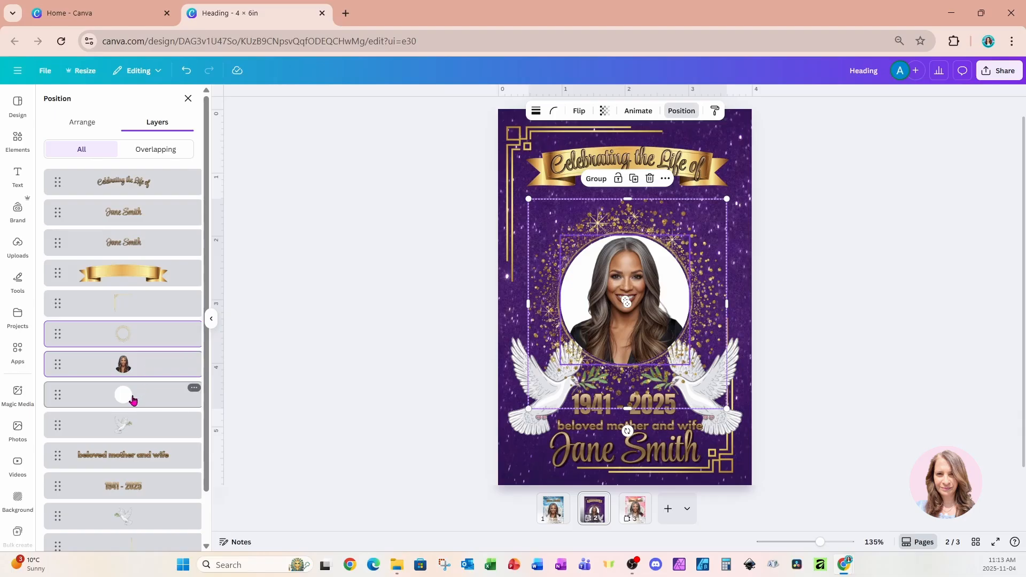
drag(728, 200, 748, 178)
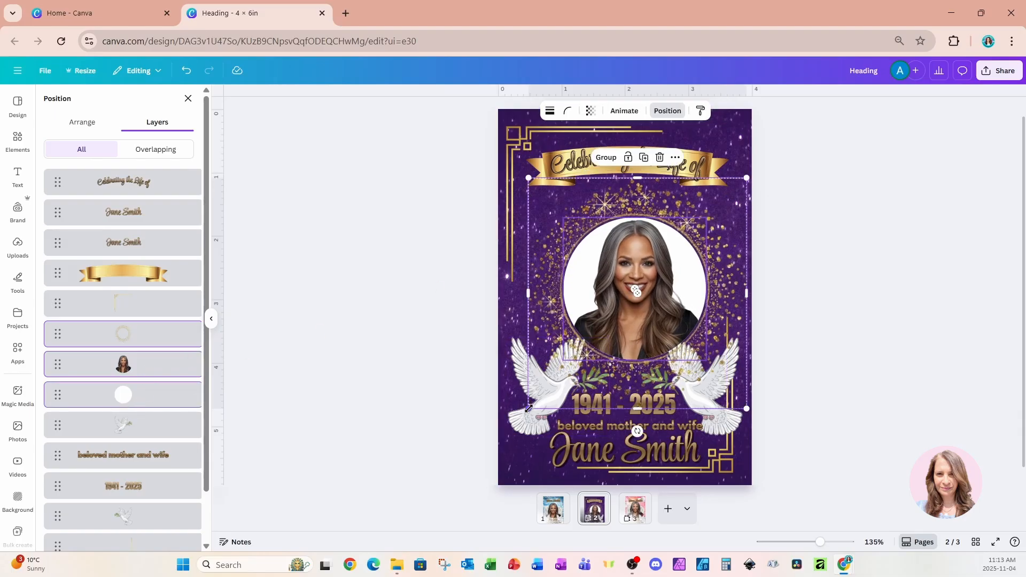
drag(528, 409, 487, 435)
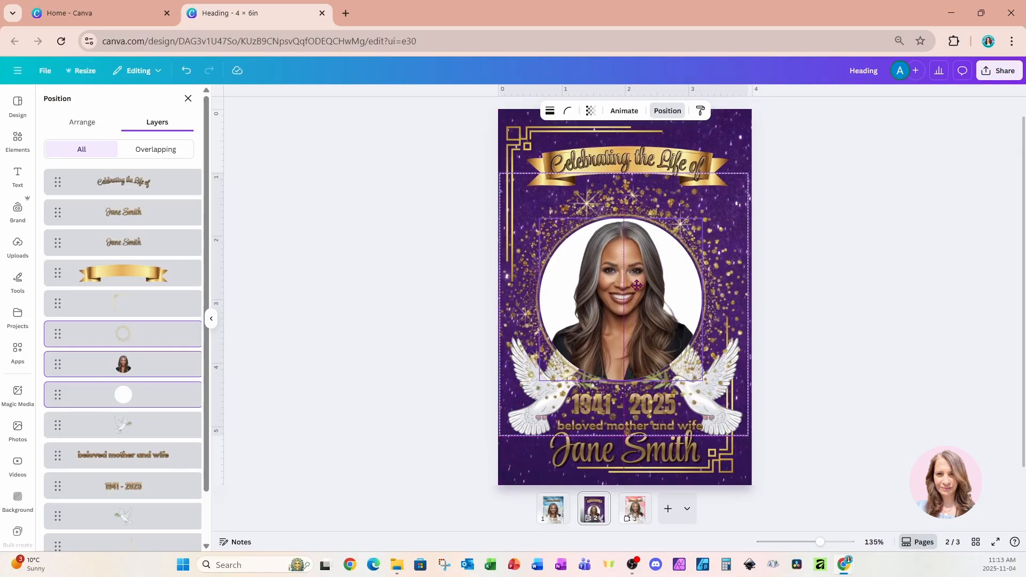
drag(633, 287, 645, 270)
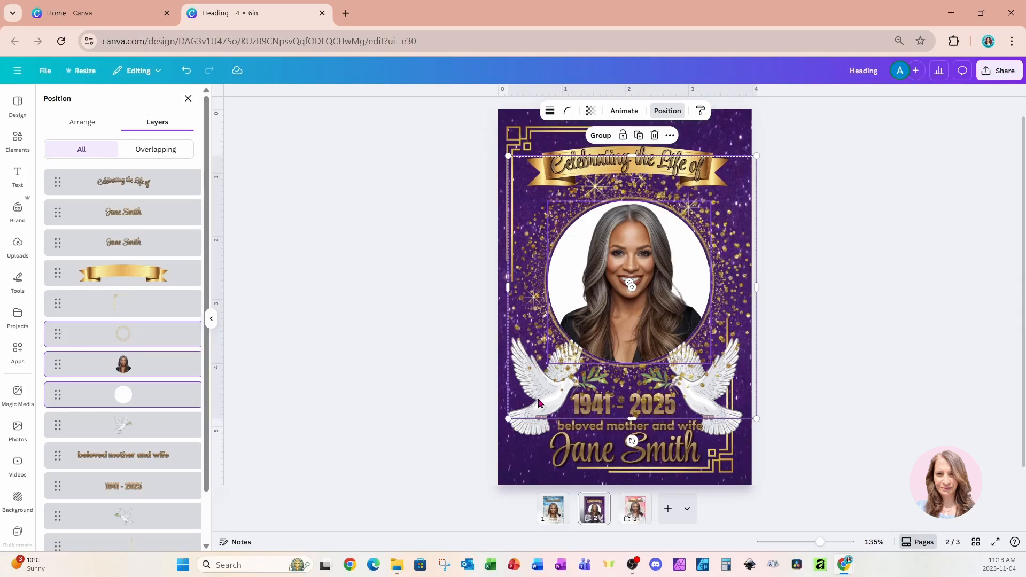
Move the glitter ring, portrait and white circle layers behind both doves, the dates and the "beloved mother and wife" text.
scroll(176, 411, down, 2)
click(136, 285)
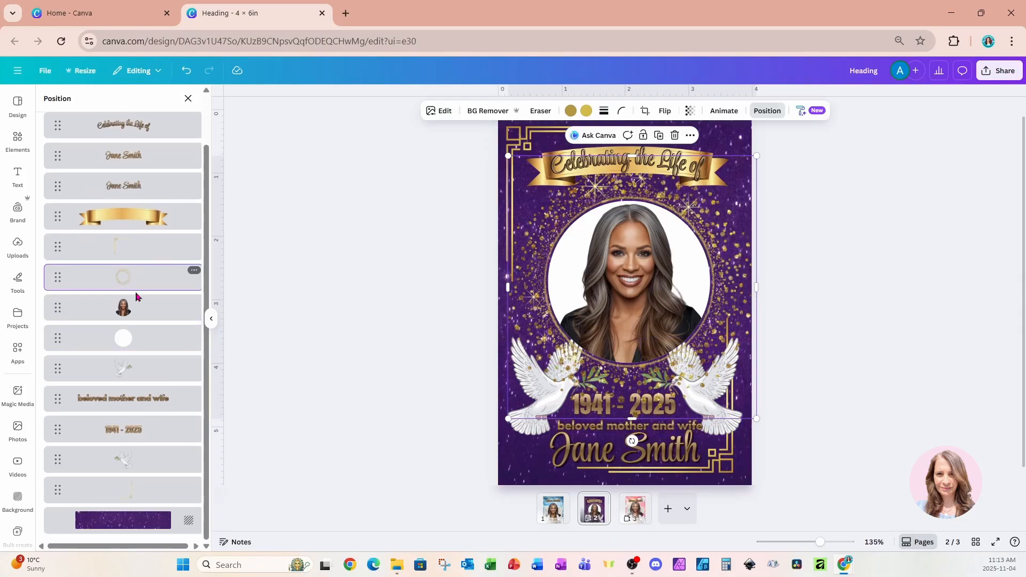
shift+click(133, 305)
shift+click(141, 344)
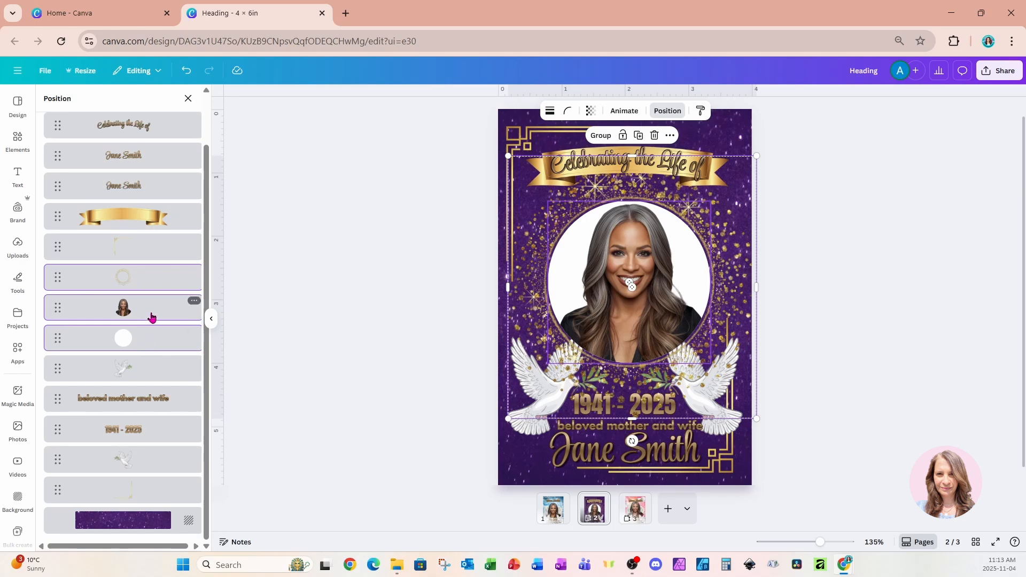
drag(152, 316, 147, 480)
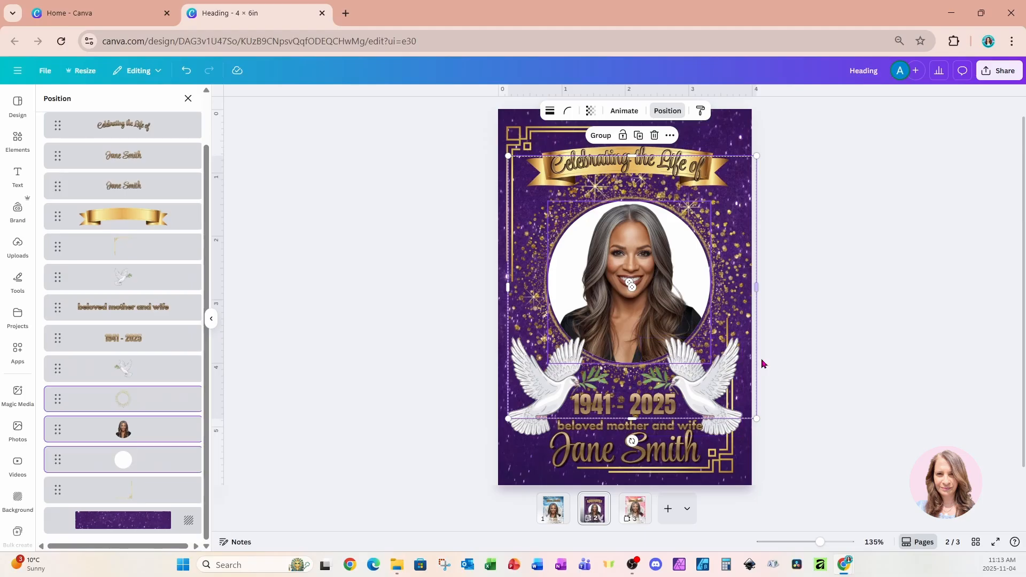
click(796, 307)
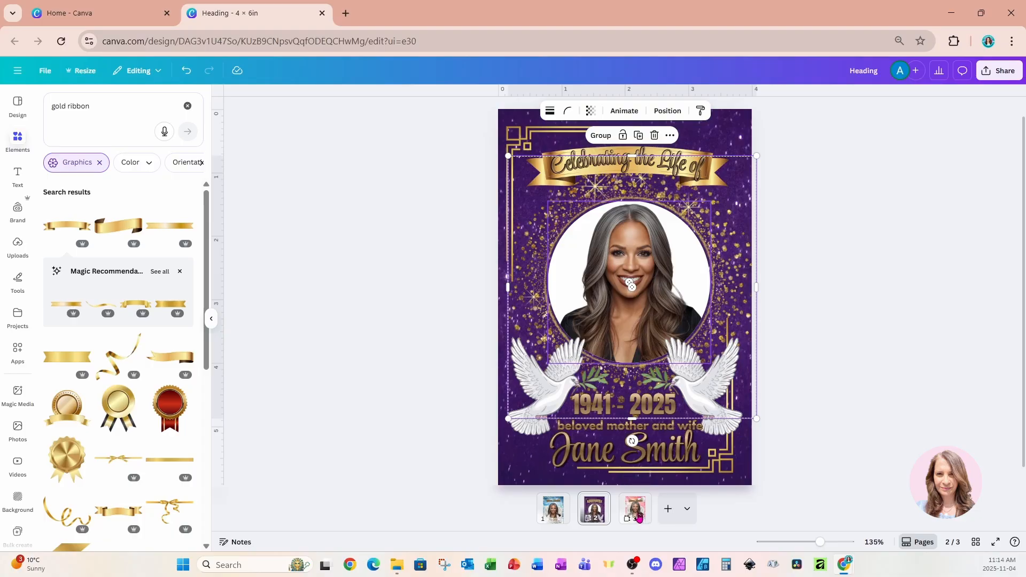
Duplicate the blue sky version on page 1 and move the copy to the end as page 4.
click(636, 511)
click(553, 508)
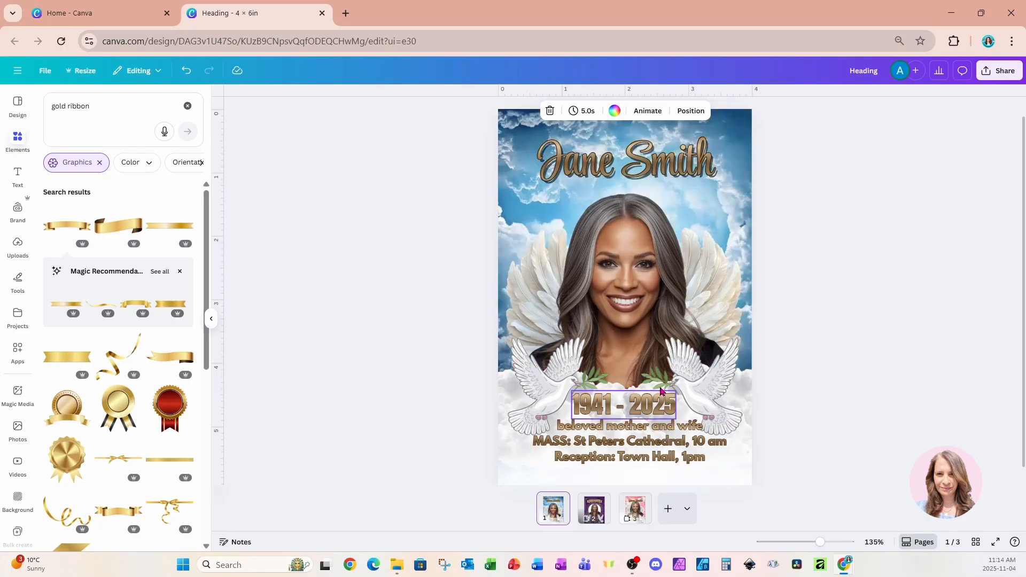
key(ctrl+d)
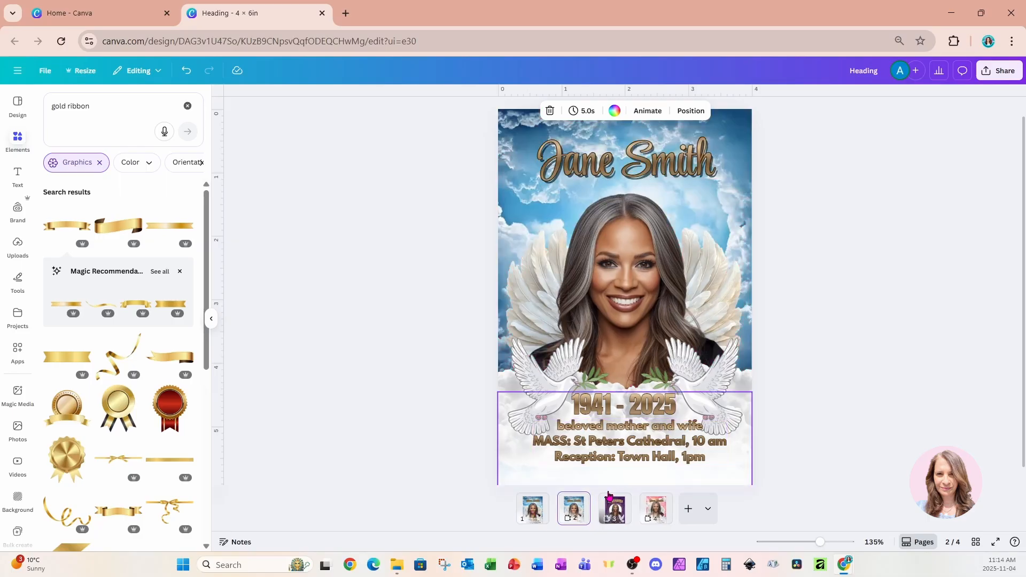
drag(581, 512, 663, 516)
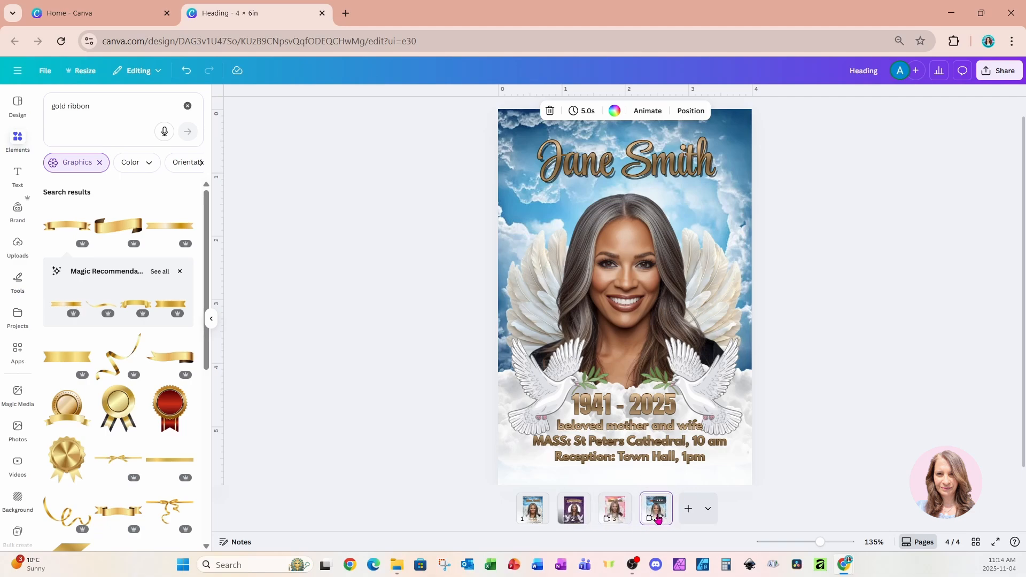
Delete the mass and reception text and the upper blue sky photo from page 4.
double_click(534, 441)
drag(535, 441, 716, 455)
key(BackSpace)
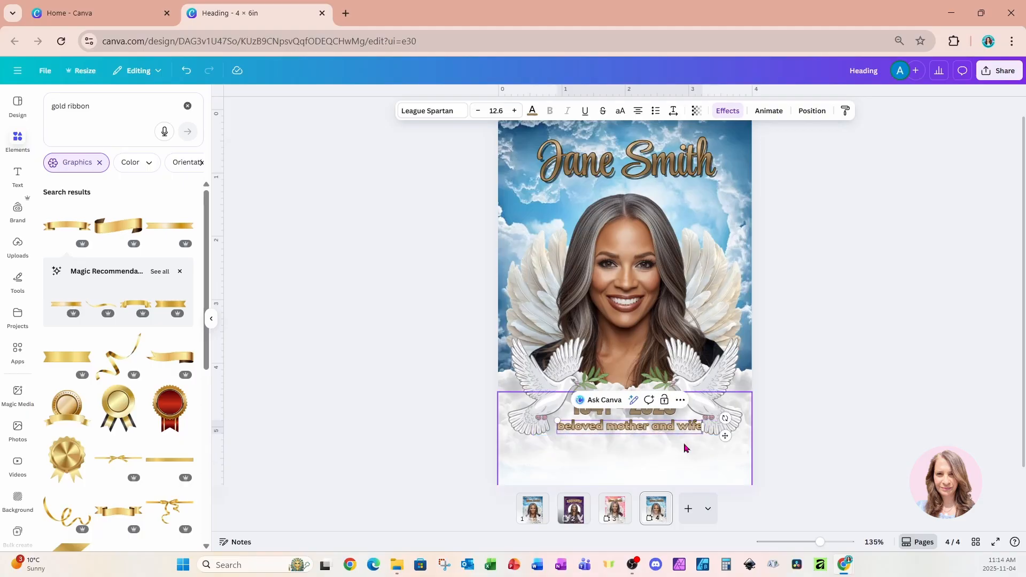
click(742, 172)
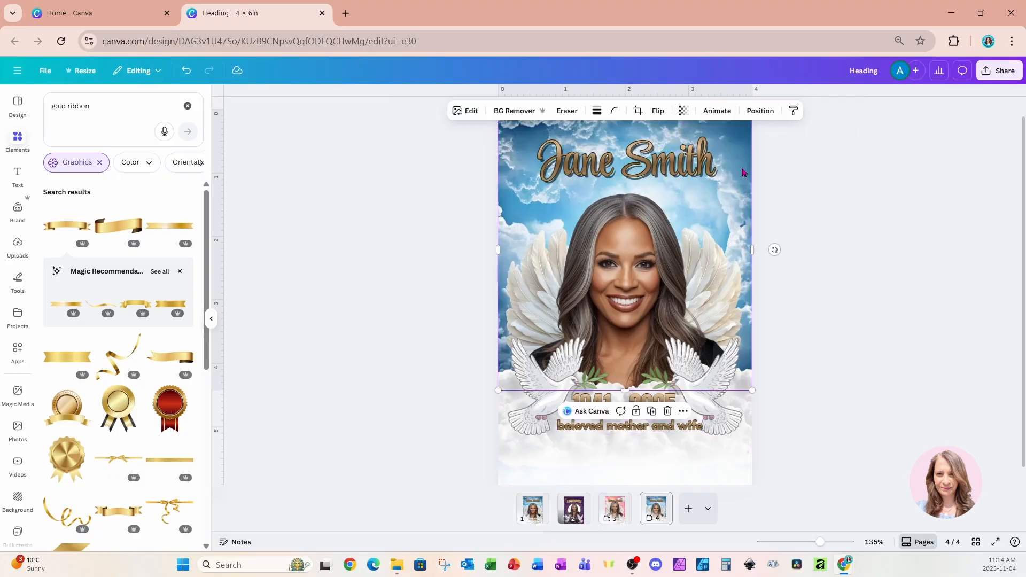
key(Delete)
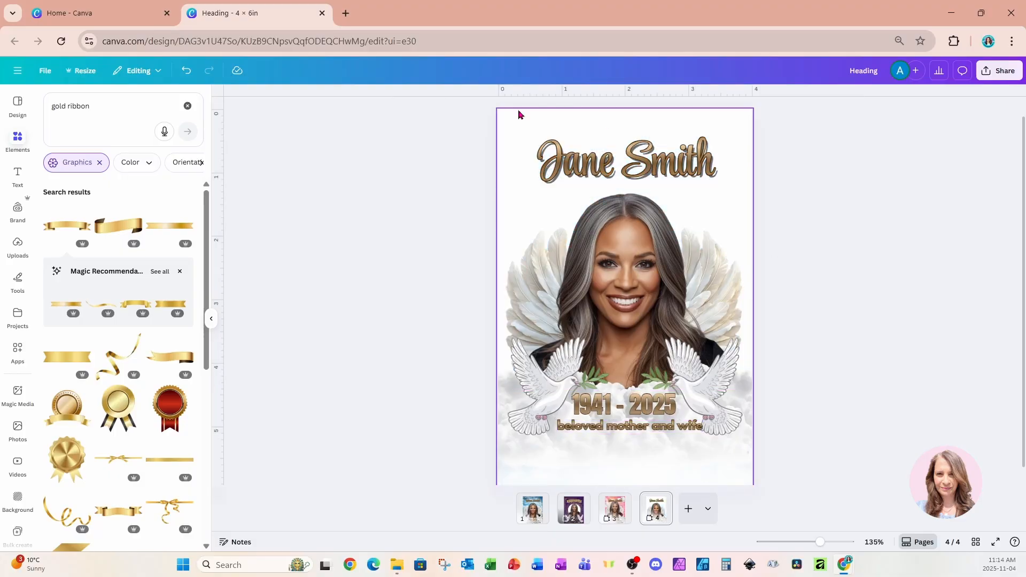
Add the teal mountain lake photo from the recently used elements, align it to the page's upper-left corner and enlarge it to the page width.
click(17, 142)
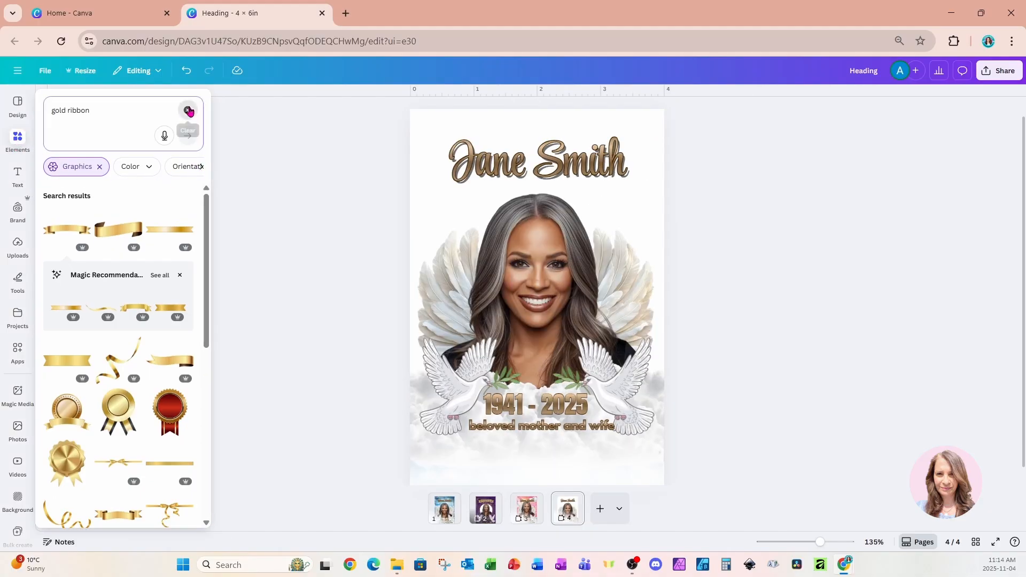
click(187, 110)
click(183, 216)
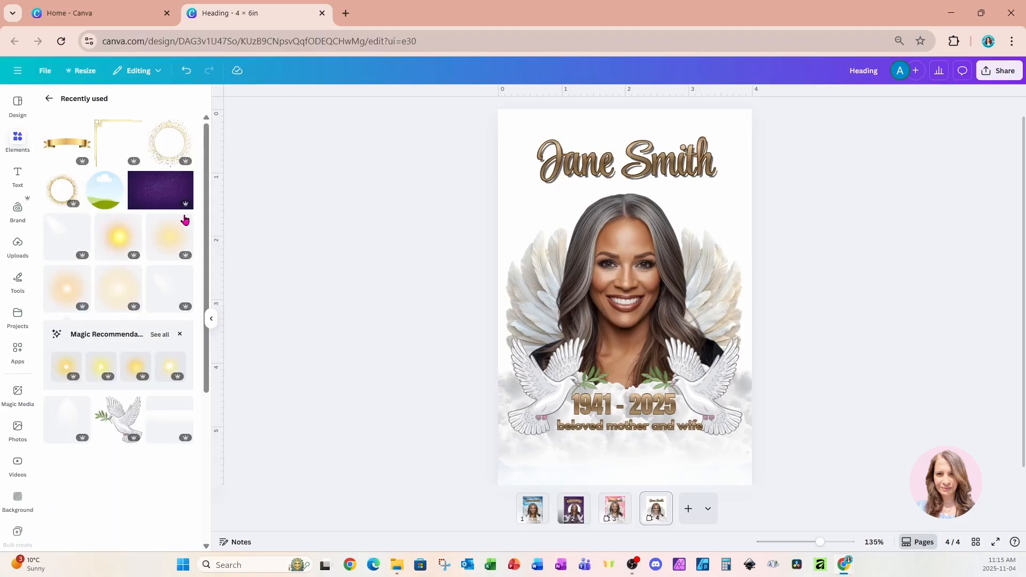
scroll(114, 350, down, 4)
scroll(114, 348, down, 6)
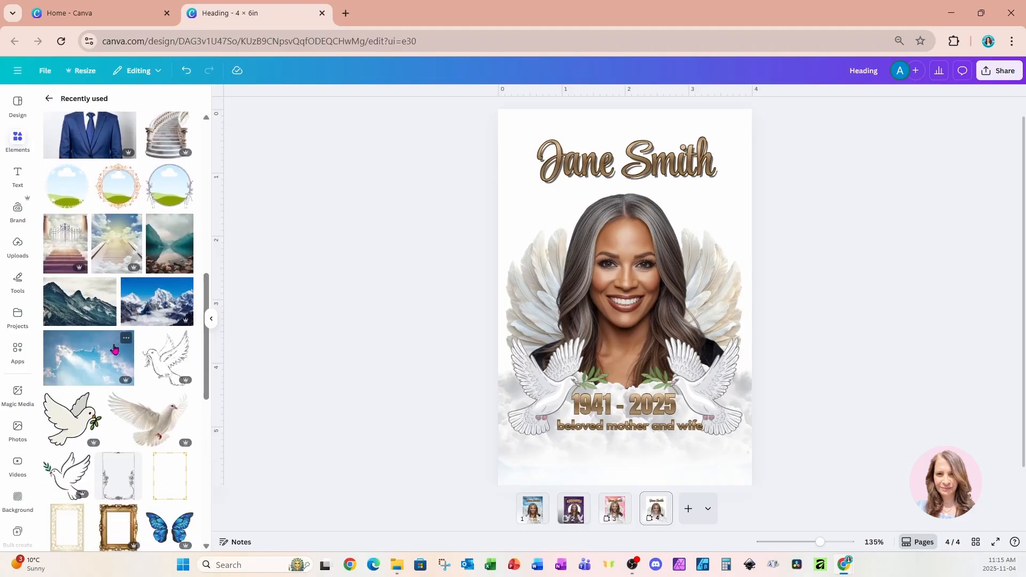
click(169, 243)
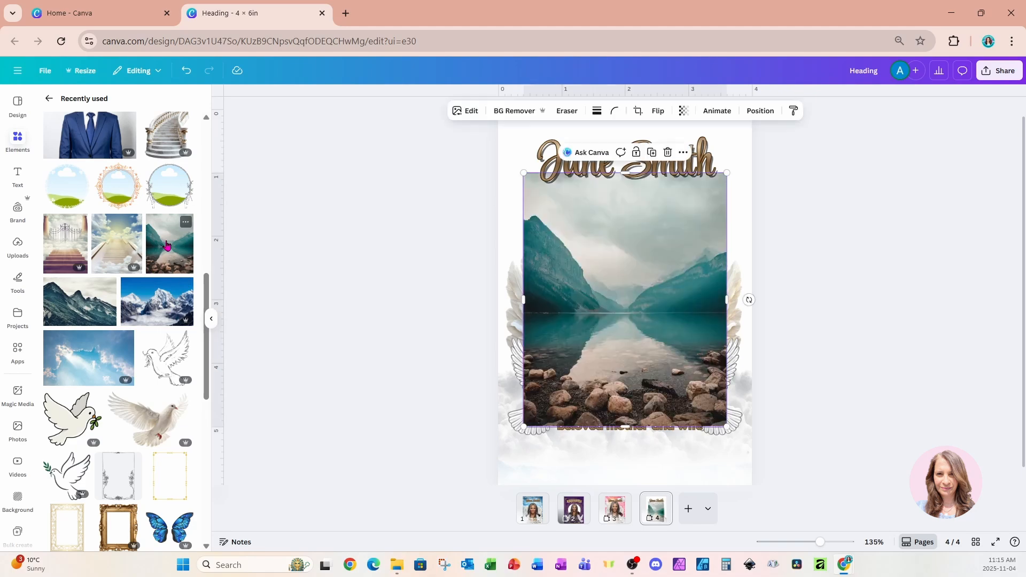
right_click(615, 238)
click(581, 291)
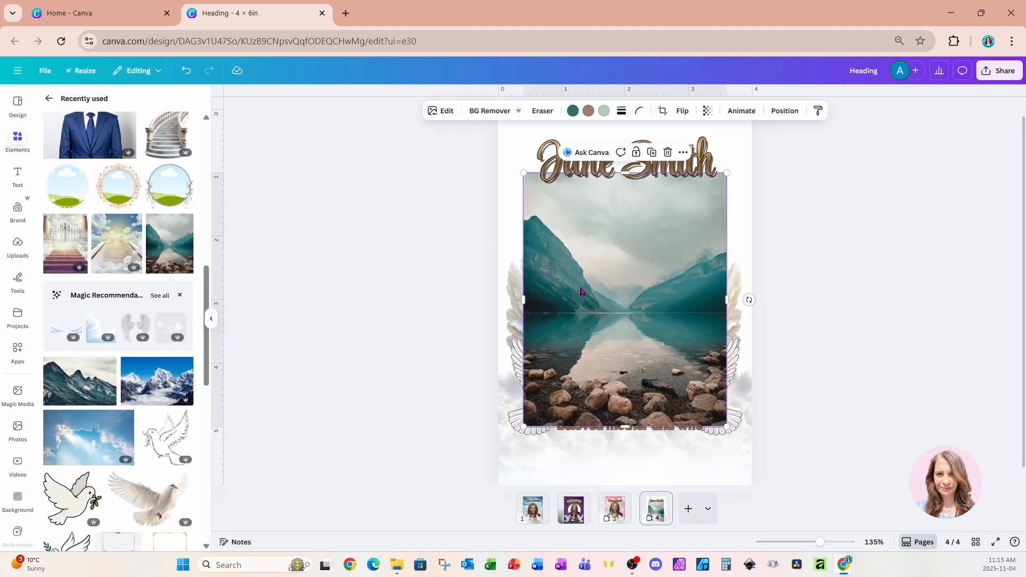
drag(584, 324, 559, 262)
scroll(570, 289, up, 1)
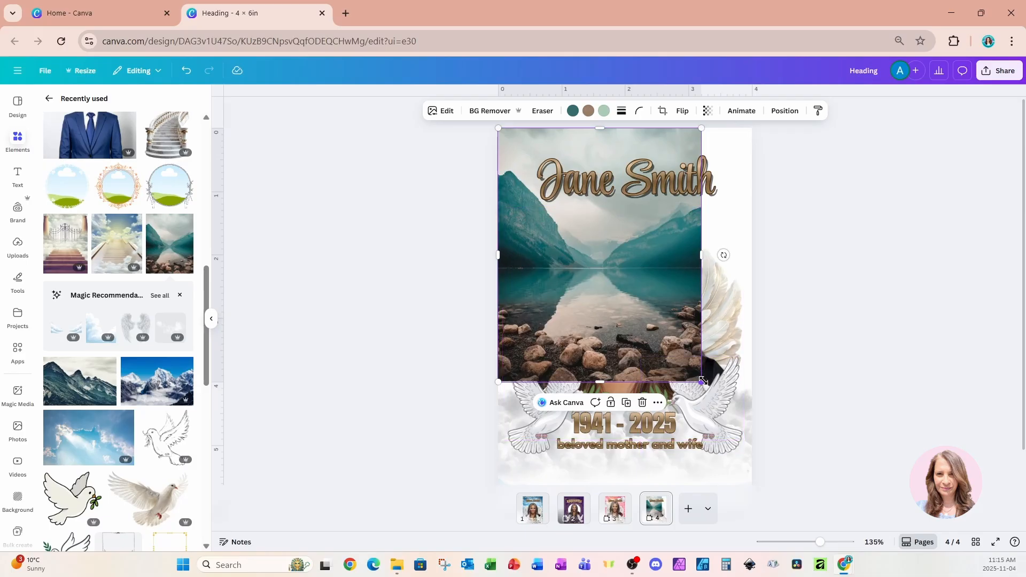
drag(703, 382, 751, 443)
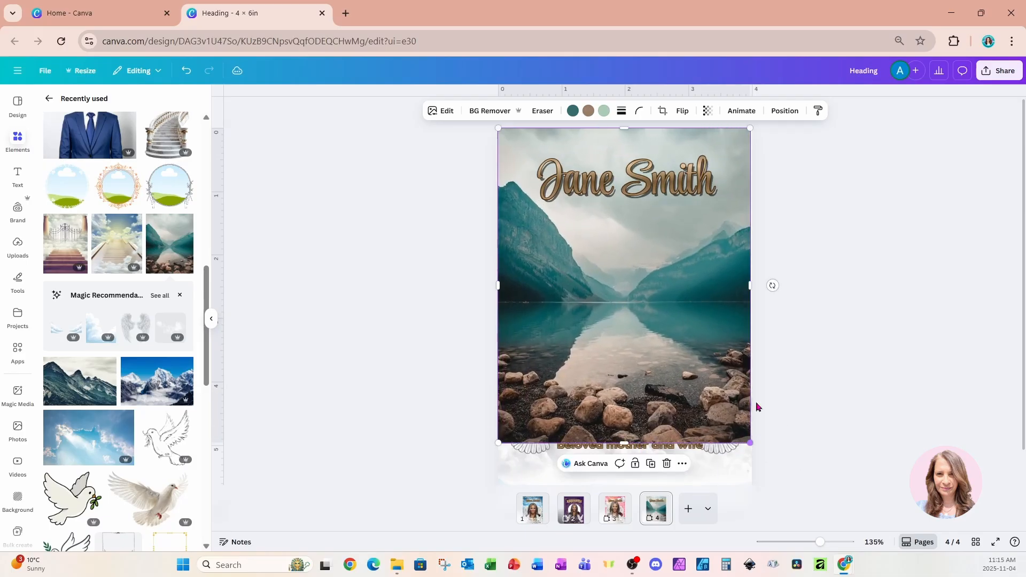
Move the lake photo layer directly behind the portrait and stretch it to the page's right edge.
click(784, 112)
drag(155, 244, 146, 457)
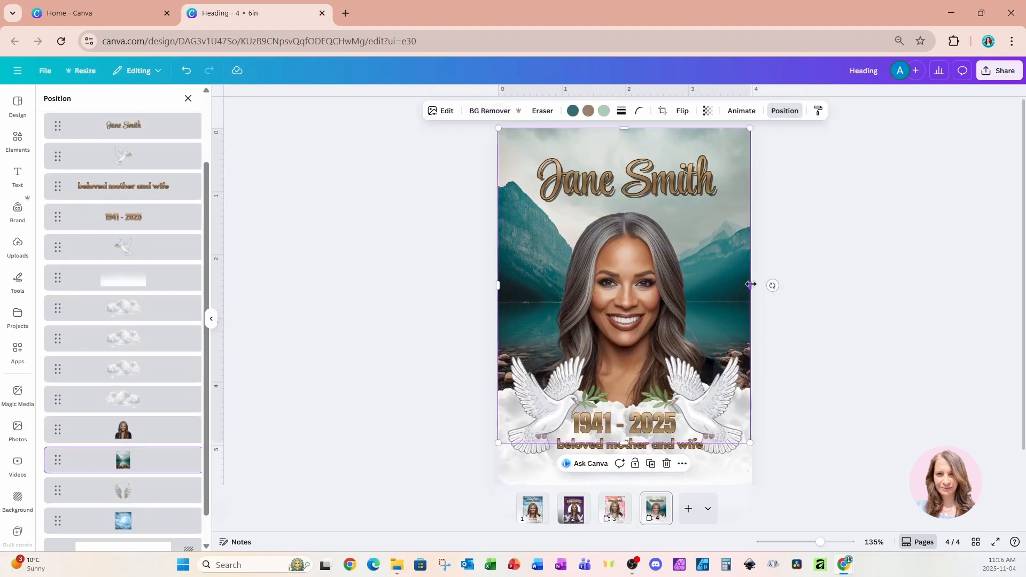
drag(750, 284, 752, 285)
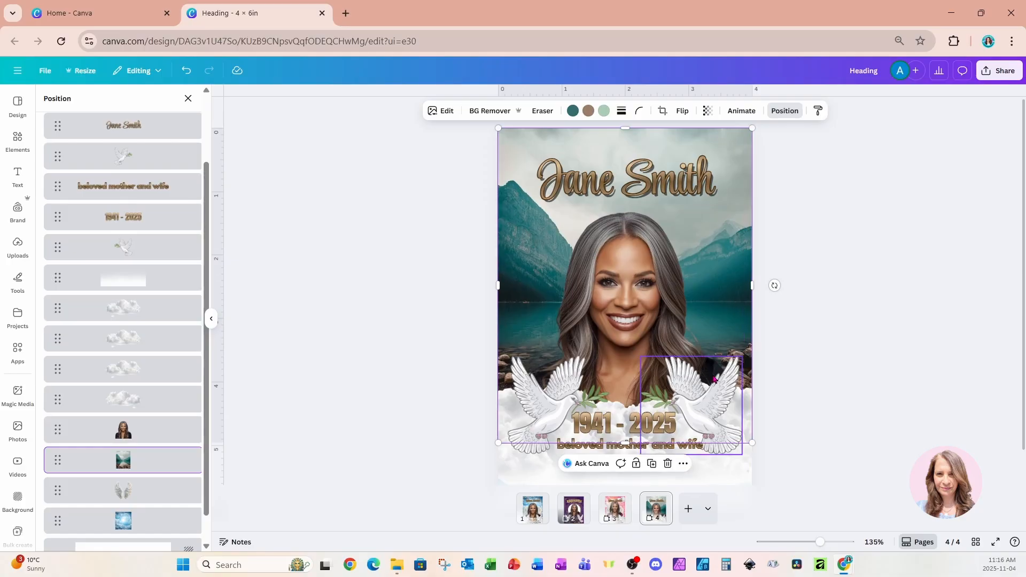
Delete the white fade and the remaining blue sky image from the lower part of the page.
scroll(714, 379, down, 1)
click(737, 463)
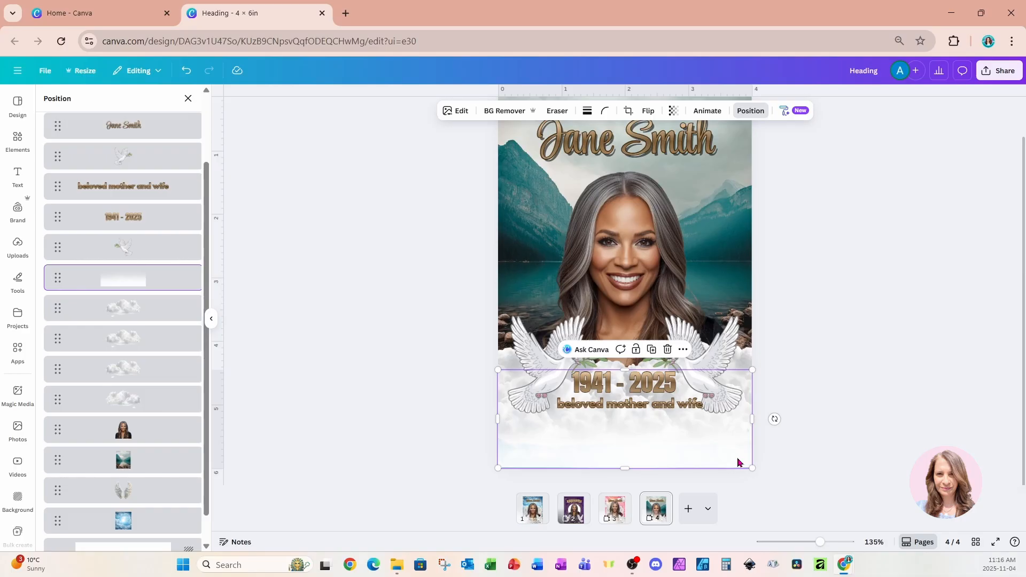
key(Delete)
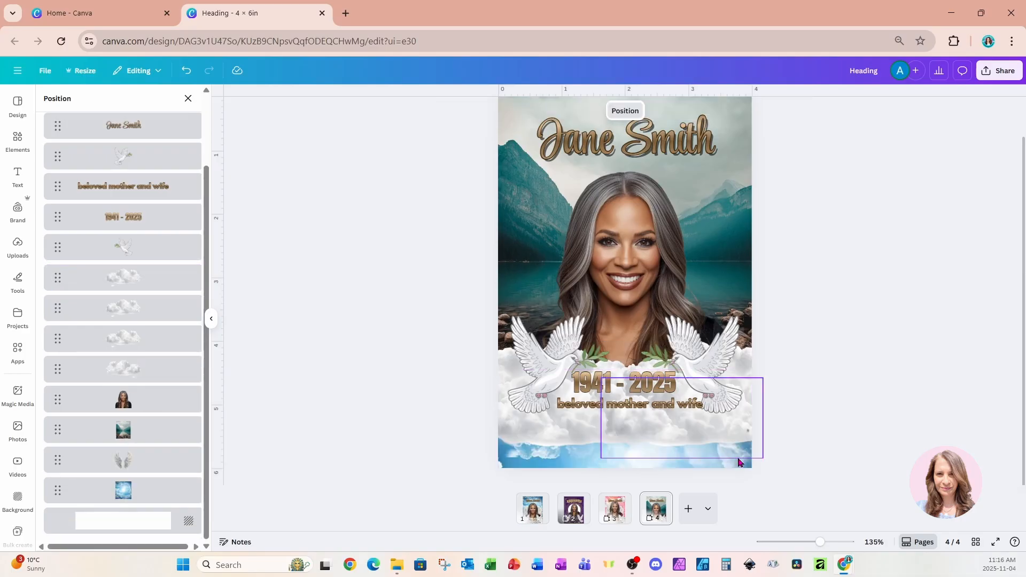
click(647, 466)
key(Delete)
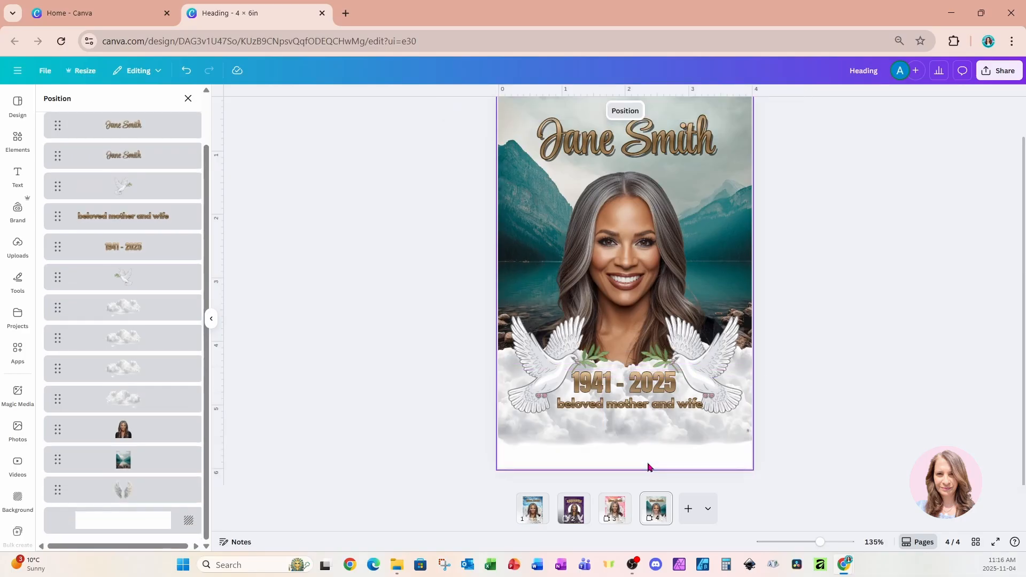
Set the page background to the lake photo's teal color #336b6d.
click(648, 466)
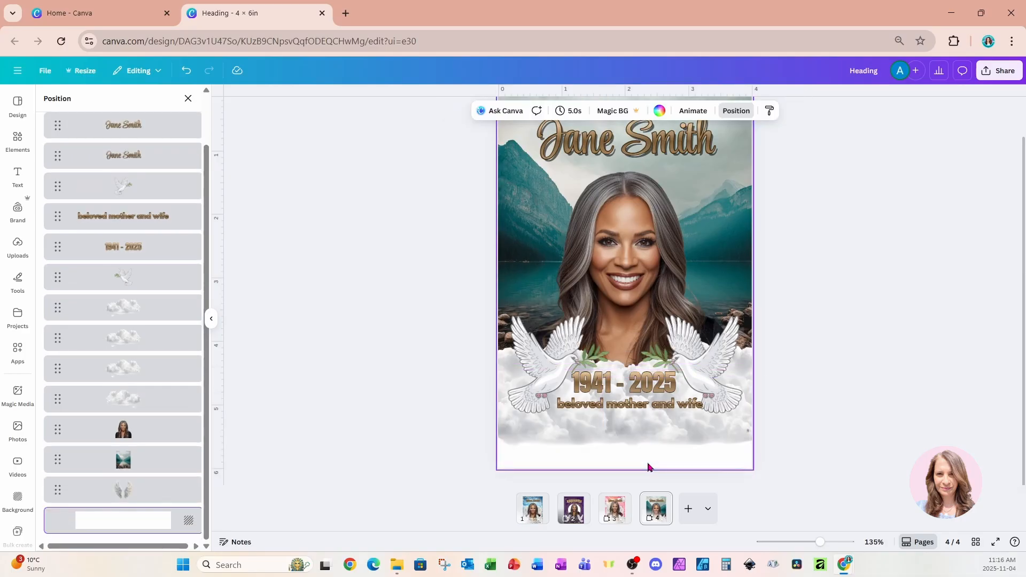
click(660, 112)
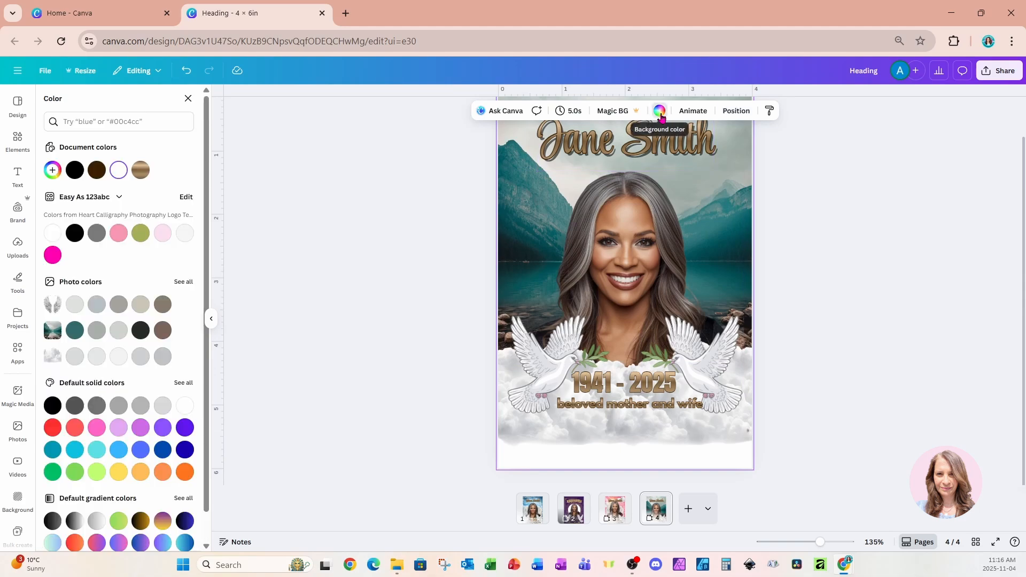
click(82, 333)
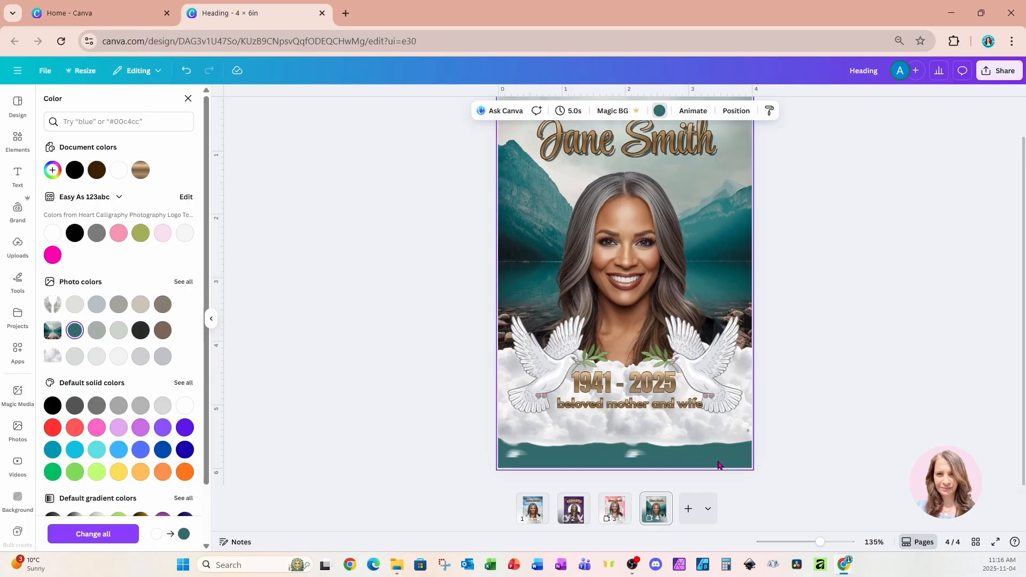
Rearrange the cloud images behind the doves, dates and "beloved mother and wife" text, leaving a teal band below them.
click(602, 401)
click(608, 424)
drag(558, 426, 559, 416)
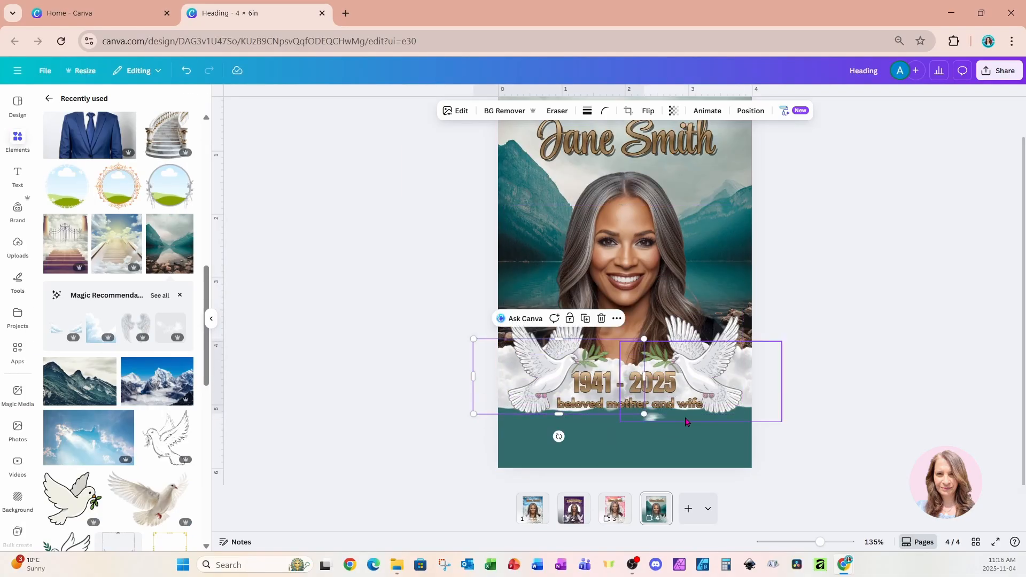
click(688, 421)
drag(700, 425, 701, 416)
drag(582, 410, 600, 428)
click(741, 395)
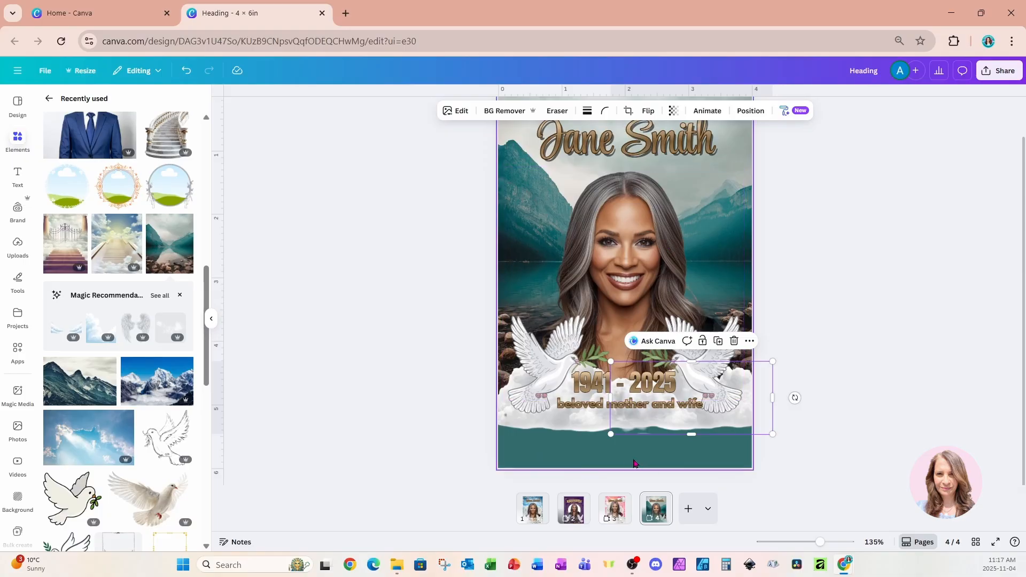
Duplicate page 4 and apply the Classic mono filter to the lake photo on the copy.
click(661, 521)
key(ctrl+d)
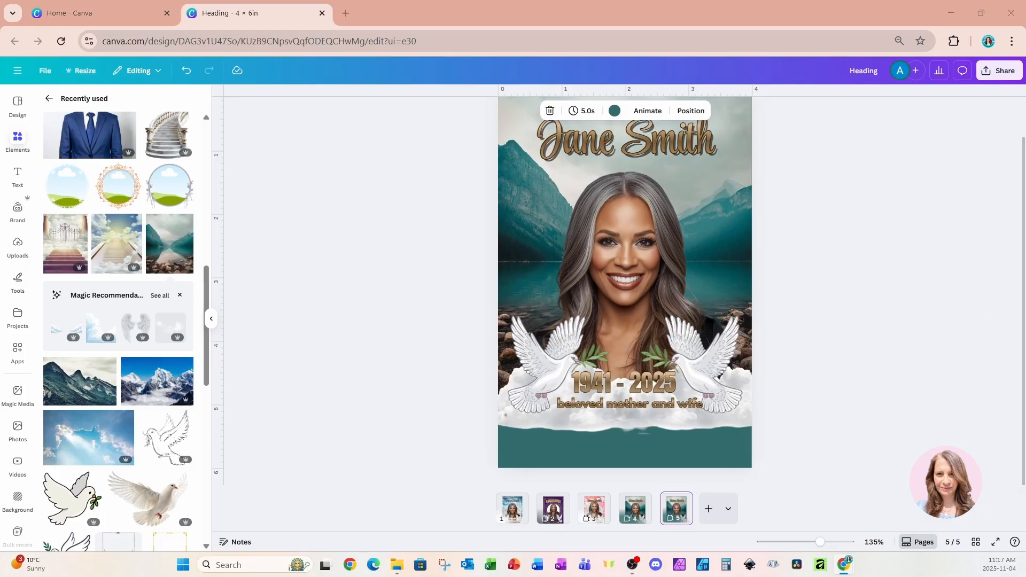
click(744, 165)
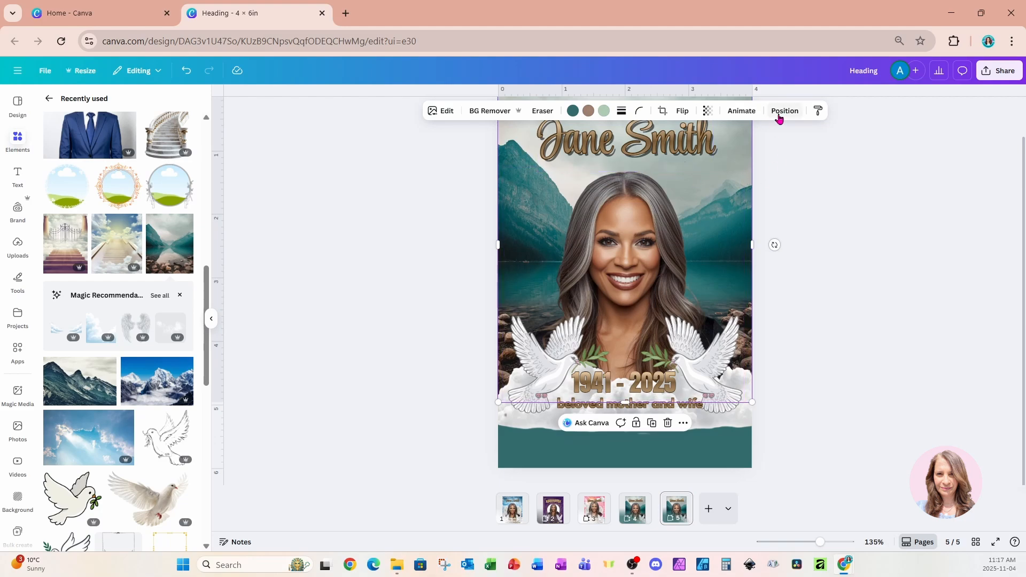
click(443, 112)
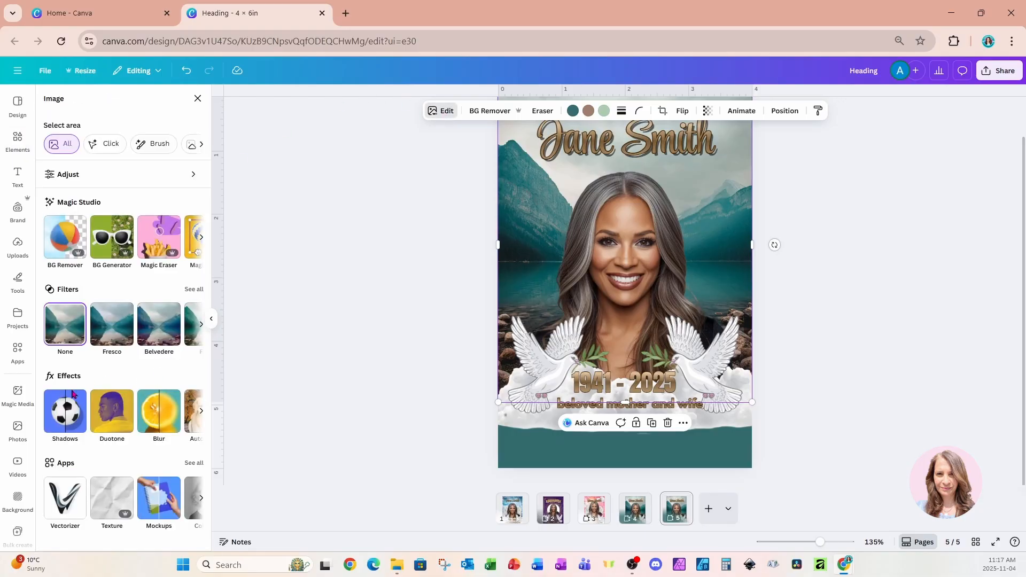
click(193, 289)
scroll(187, 295, down, 10)
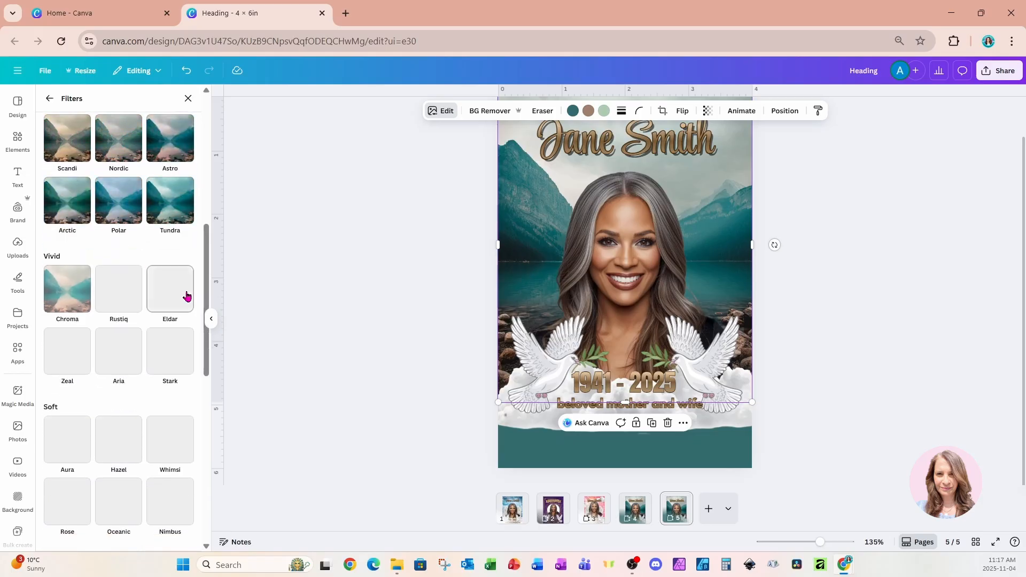
scroll(187, 295, down, 10)
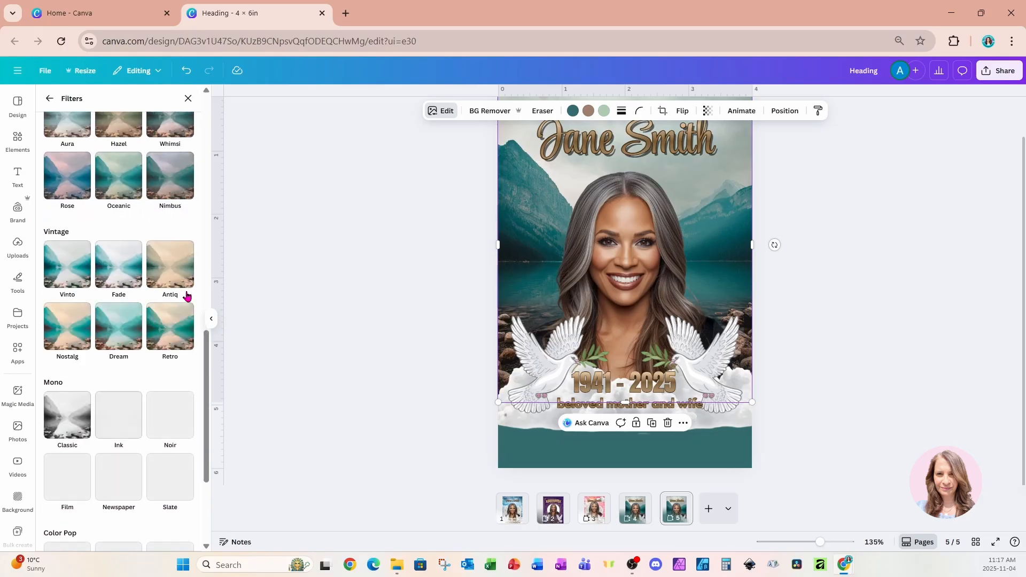
click(70, 360)
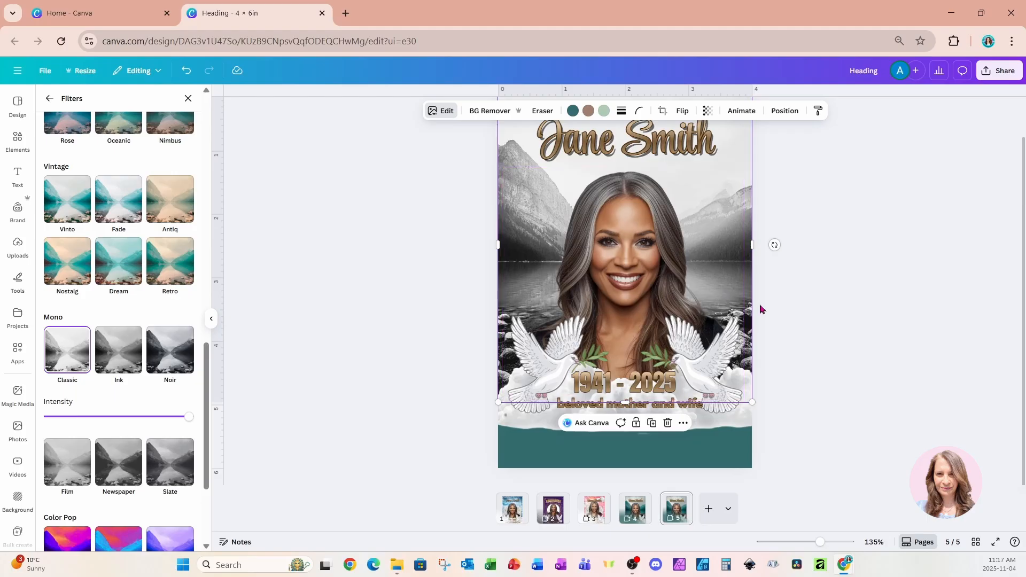
Duplicate the black-and-white lake page, add the white marble staircase image to the copy and position it toward the upper-right corner.
click(675, 516)
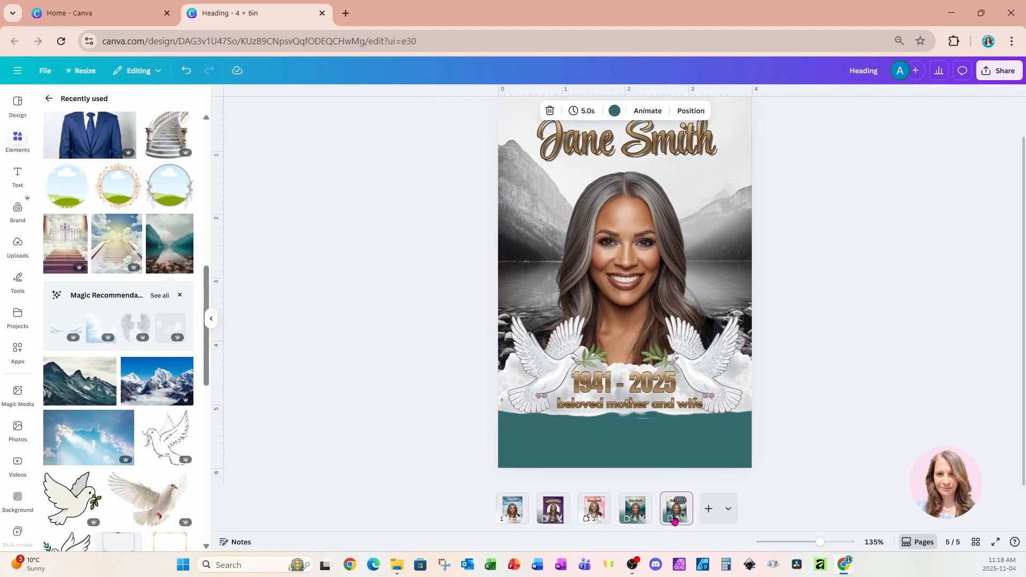
key(ctrl+d)
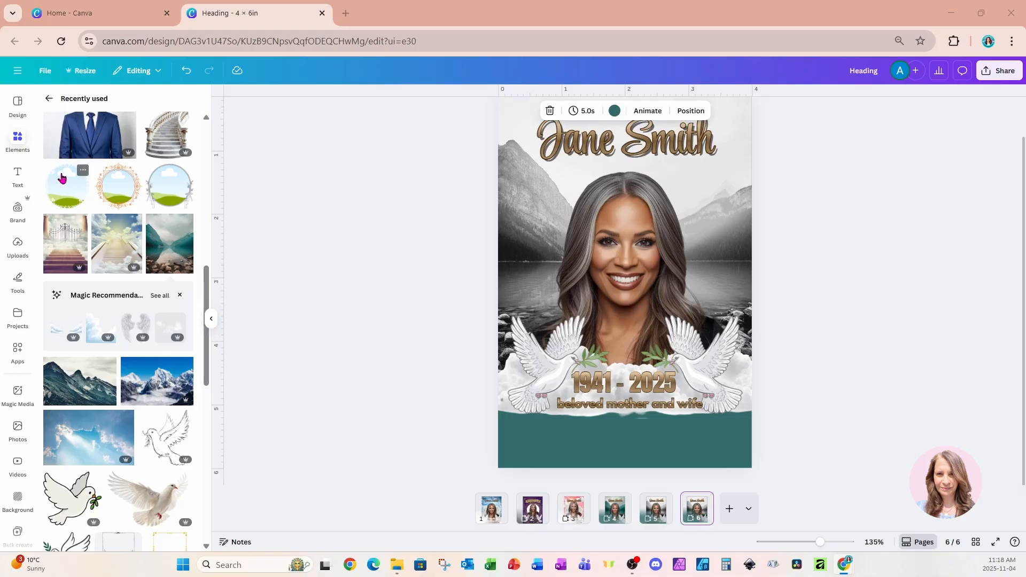
click(171, 221)
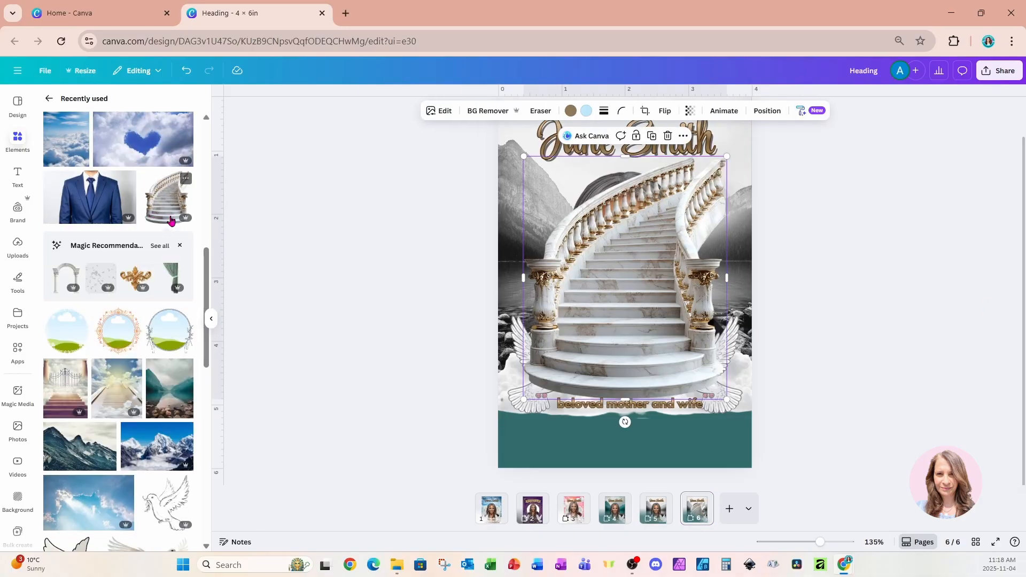
drag(628, 349, 638, 335)
scroll(638, 334, up, 1)
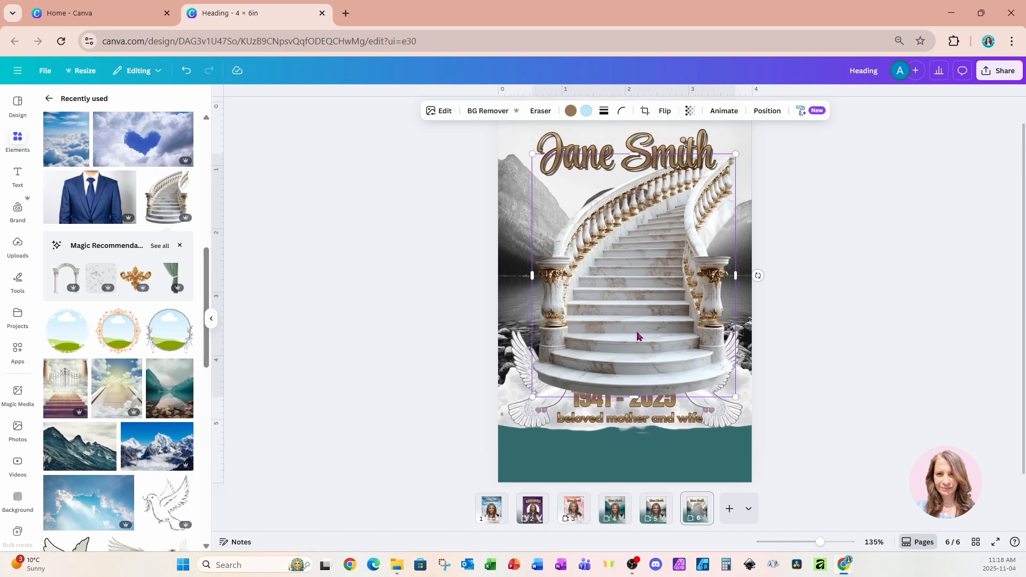
drag(626, 381, 662, 320)
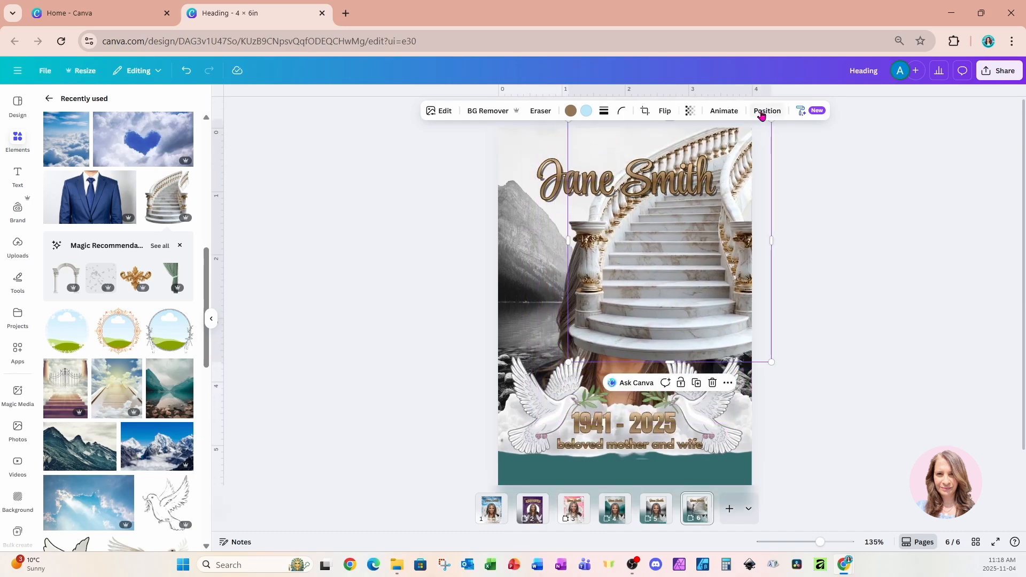
Move the marble staircase image behind the woman's portrait and duplicate page 6.
click(765, 111)
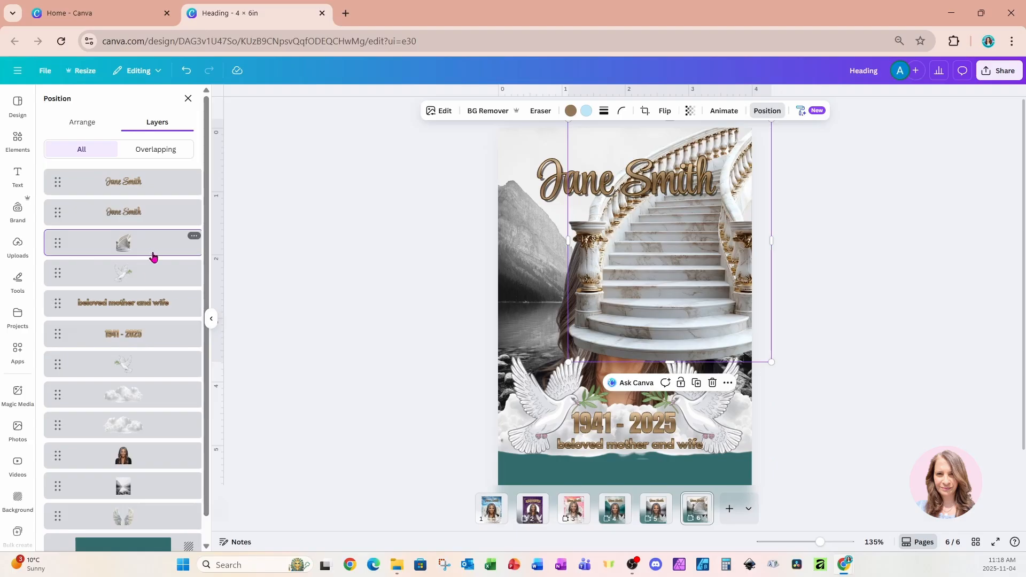
drag(153, 254, 149, 474)
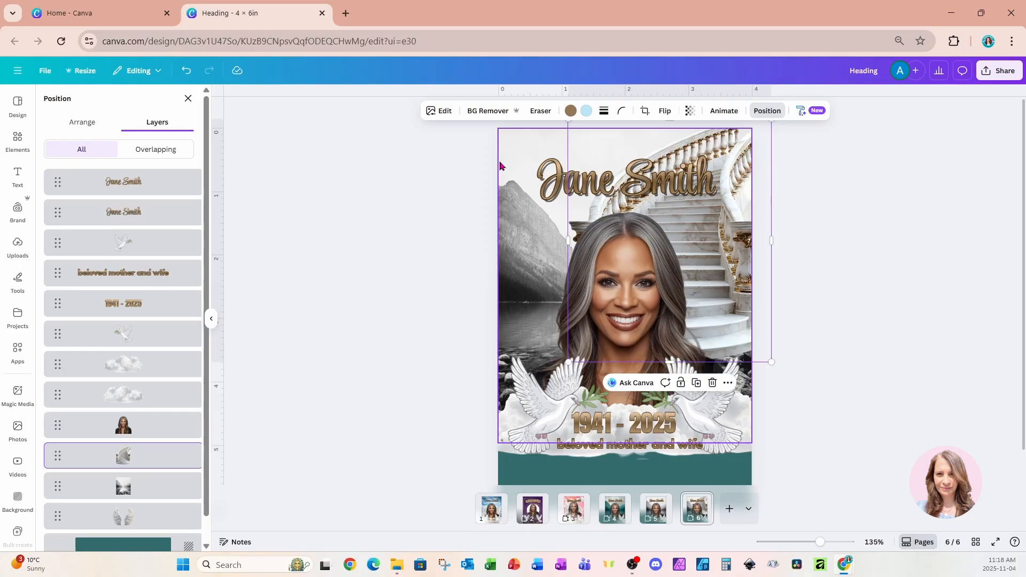
click(698, 520)
key(ctrl+d)
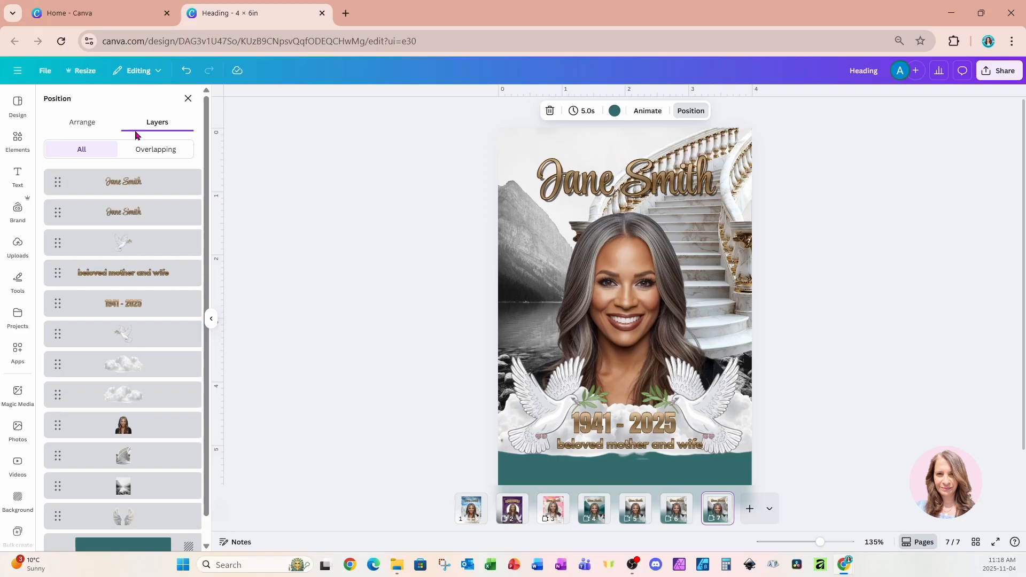
Add the recently used heavenly gates and stairway image to page 7, align it to the page's top edge and stretch it to full width.
click(17, 140)
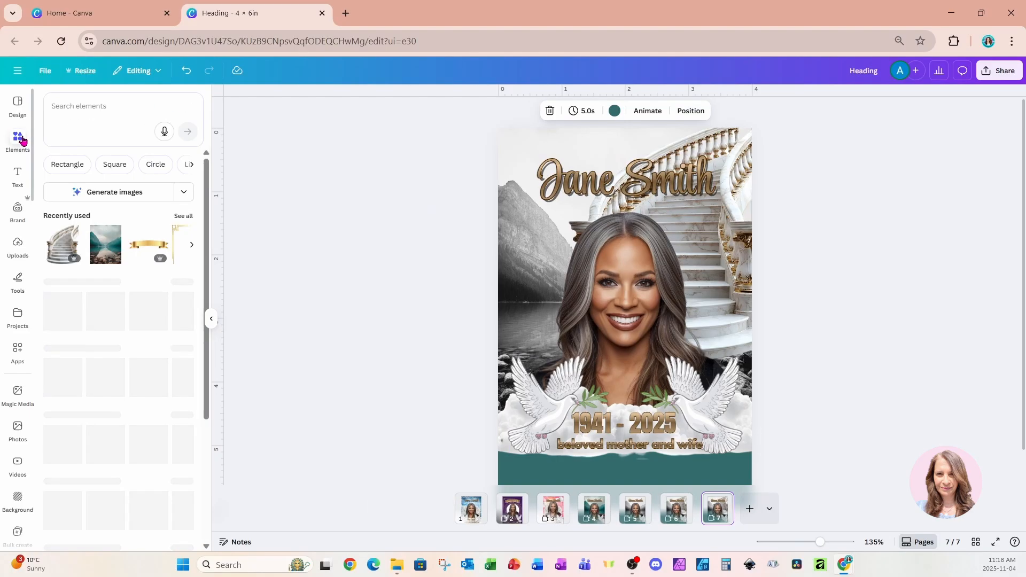
click(180, 217)
scroll(155, 340, down, 10)
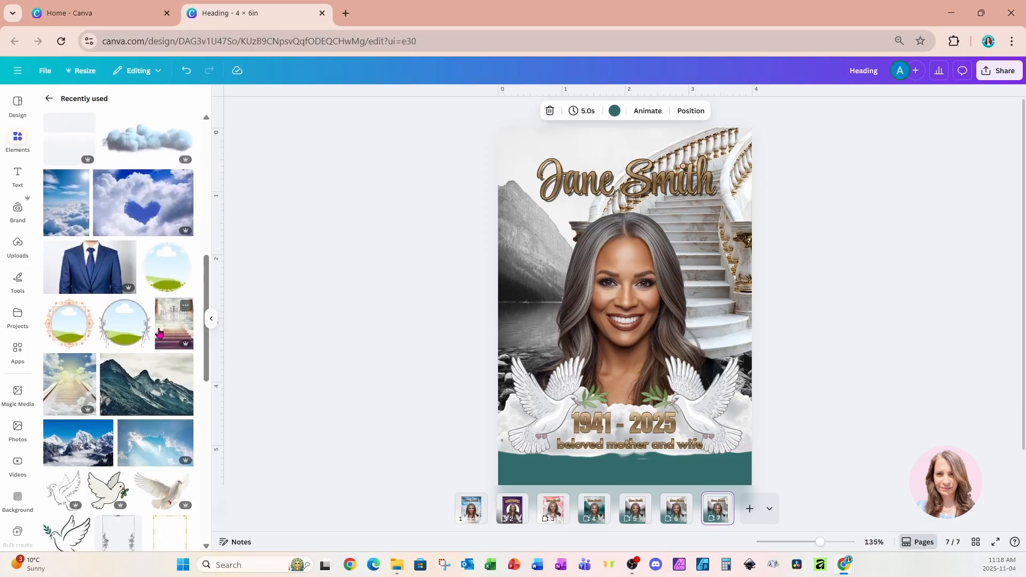
click(158, 338)
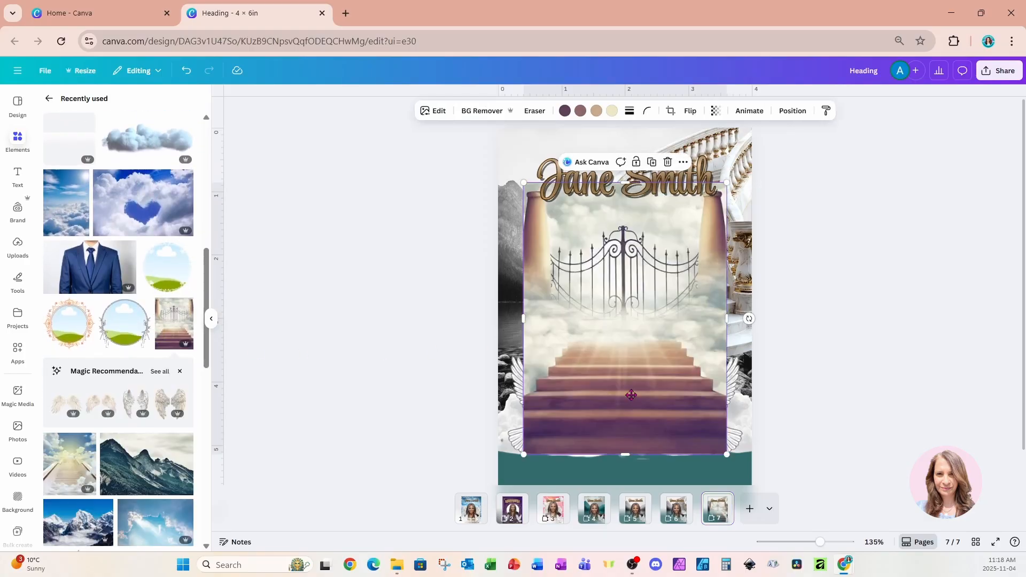
drag(631, 395, 605, 341)
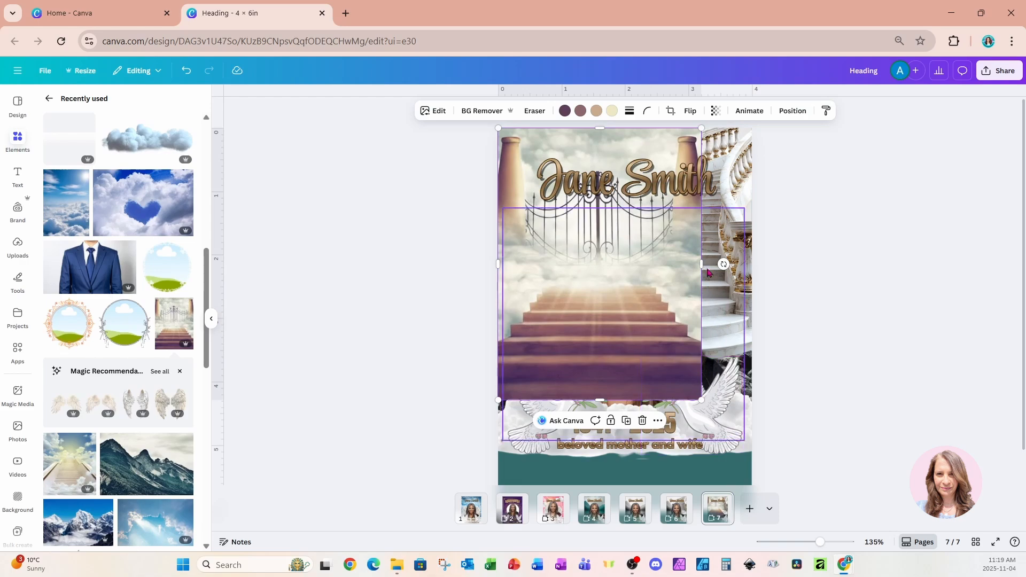
drag(702, 264, 752, 266)
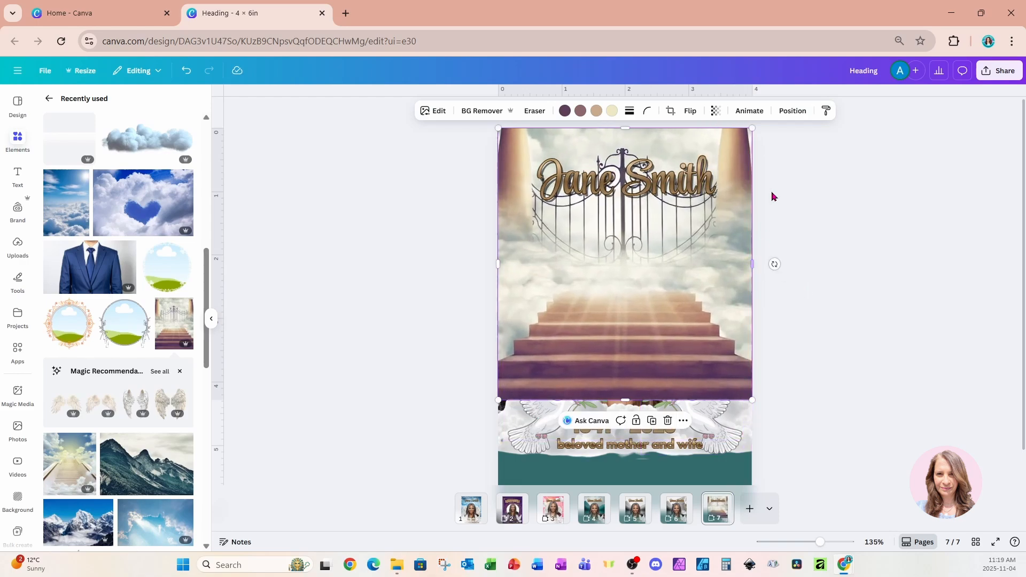
Place the heavenly gates image directly behind the portrait and remove the teal page background color.
click(792, 113)
drag(161, 247, 152, 467)
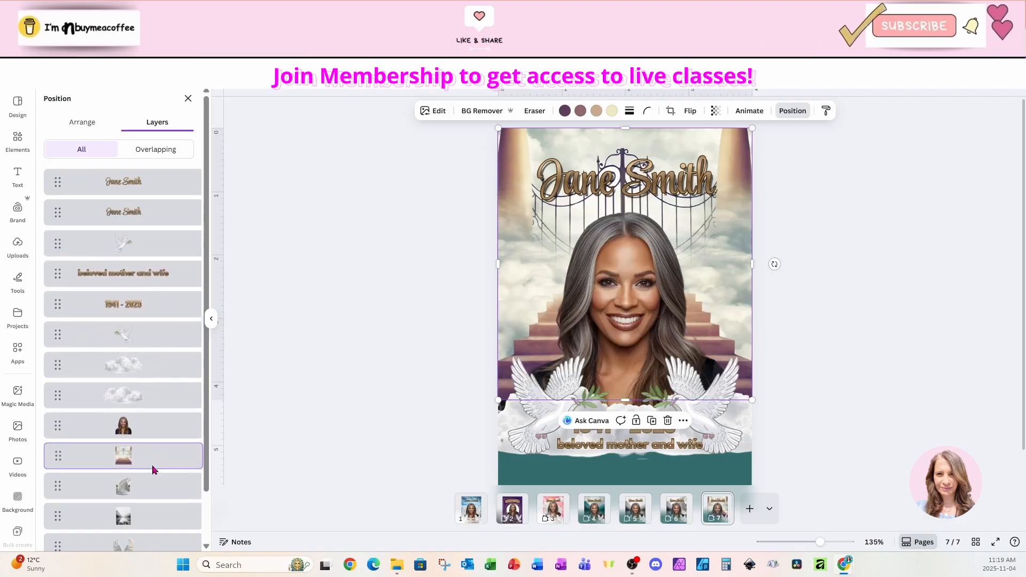
click(836, 332)
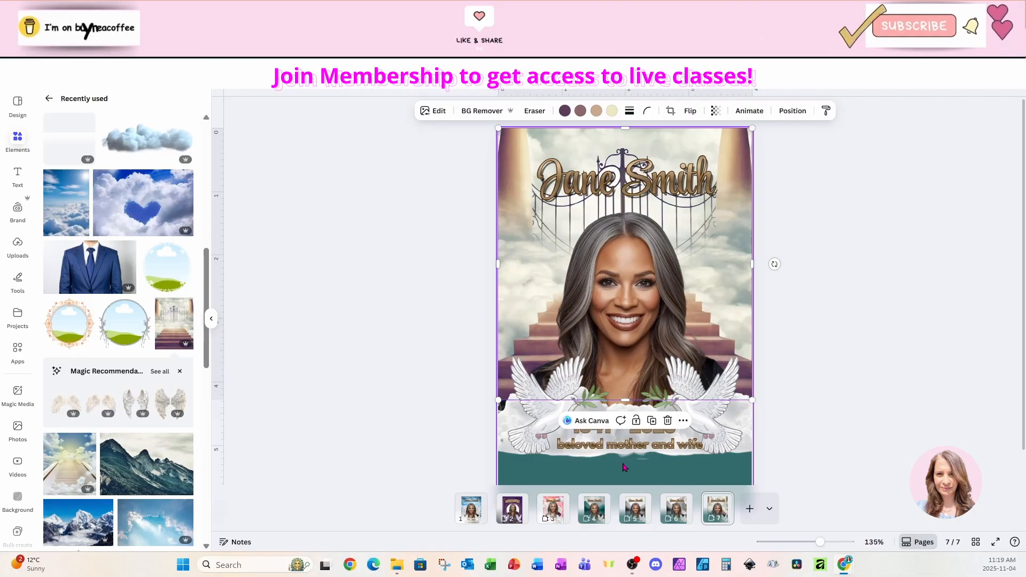
click(523, 467)
key(Delete)
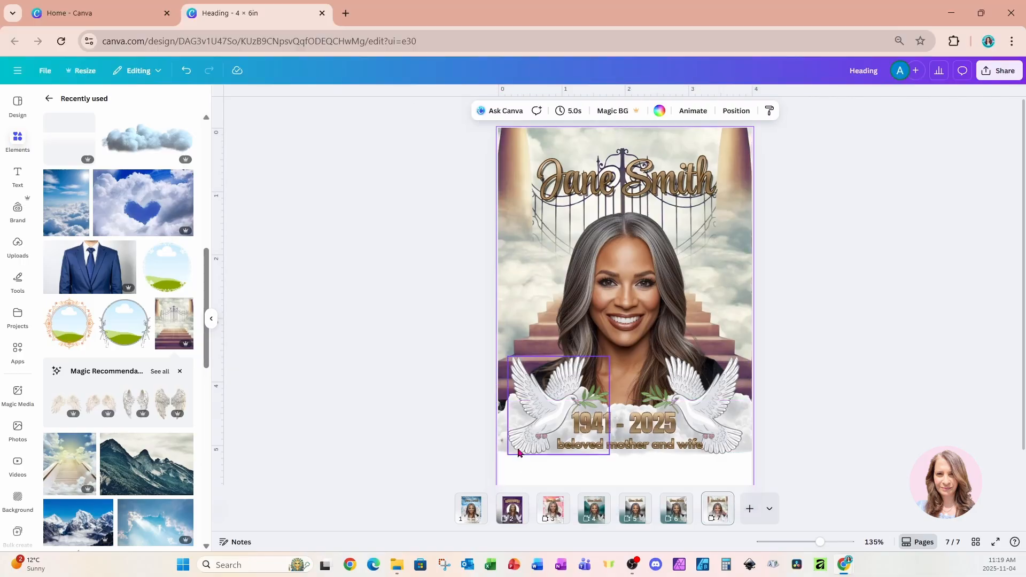
Move the "1941 - 2025" and "beloved mother and wife" texts together down to the bottom edge of the page.
drag(475, 417, 795, 456)
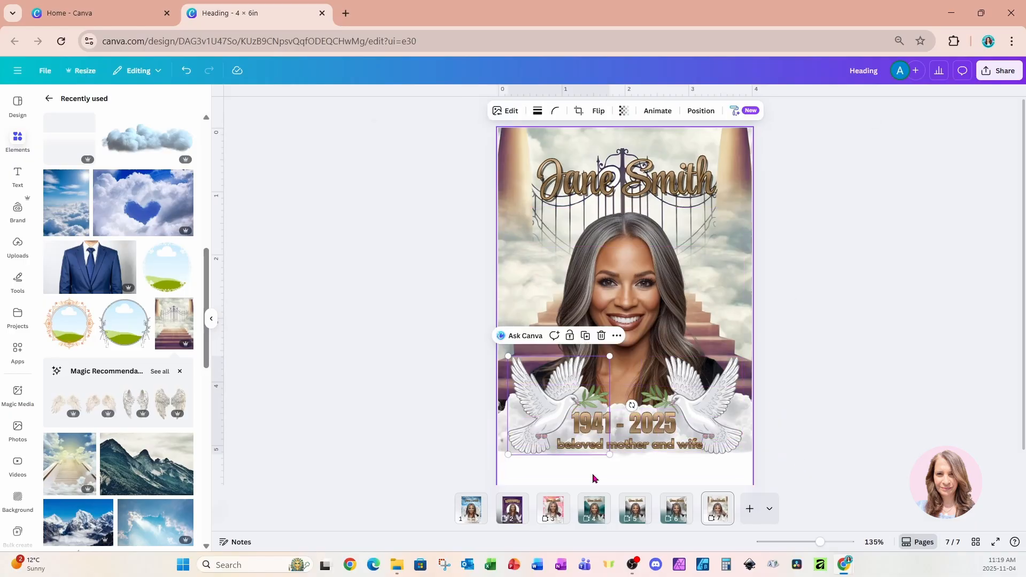
click(701, 111)
scroll(140, 373, down, 1)
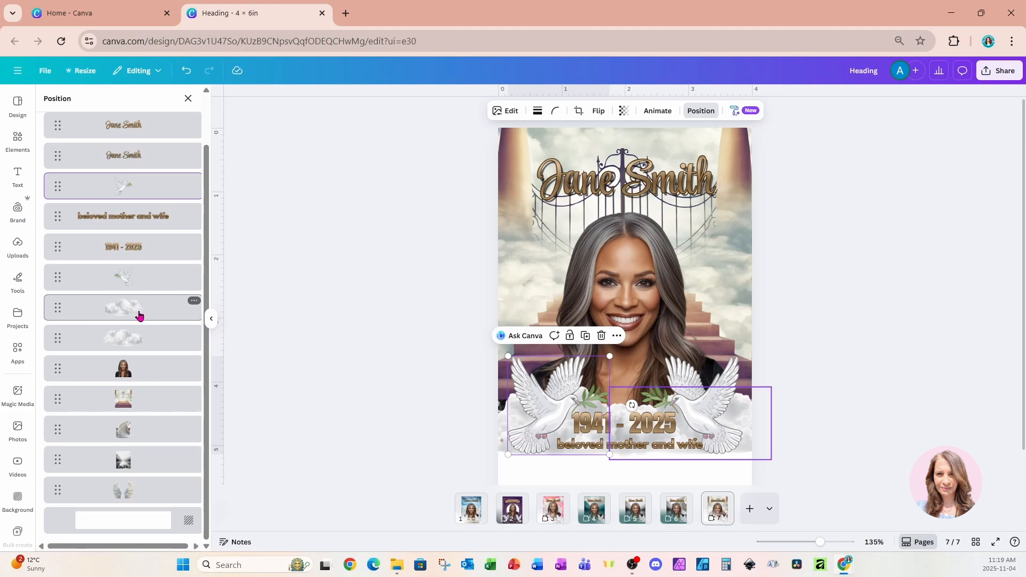
click(127, 217)
shift+click(124, 247)
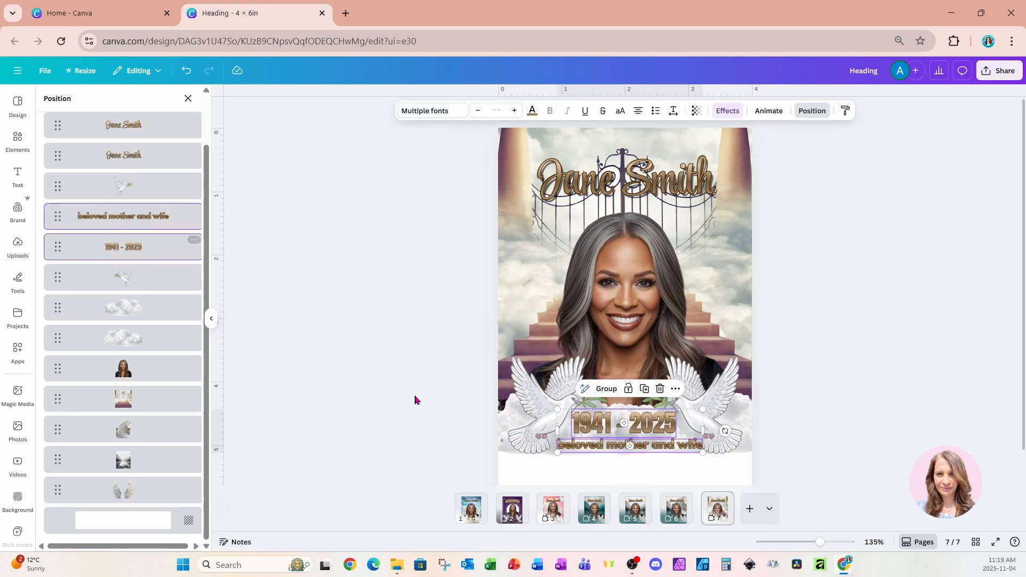
drag(617, 442, 616, 462)
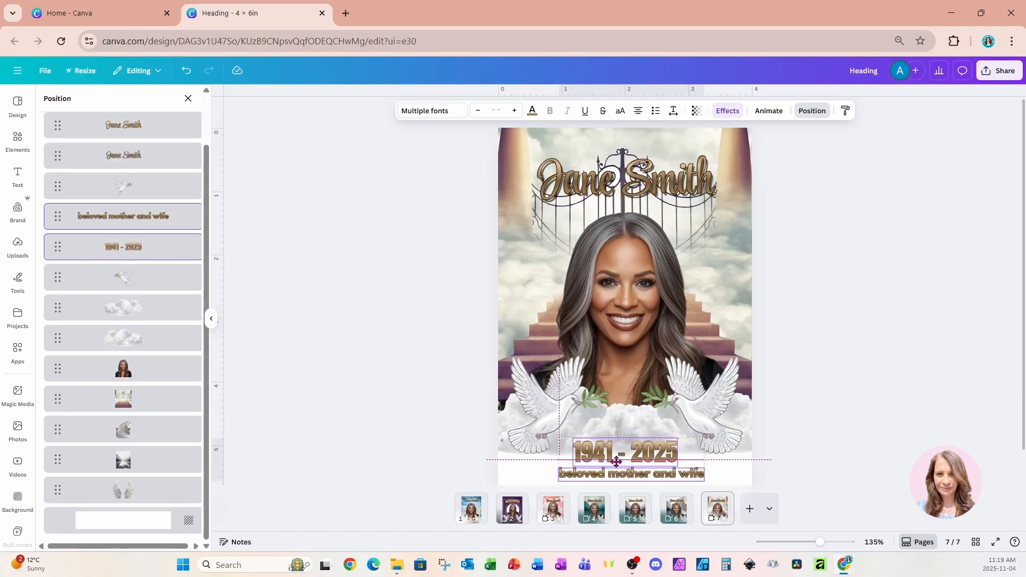
Duplicate the cloud image twice and place the copies side by side across the blank bottom of page 7.
click(139, 318)
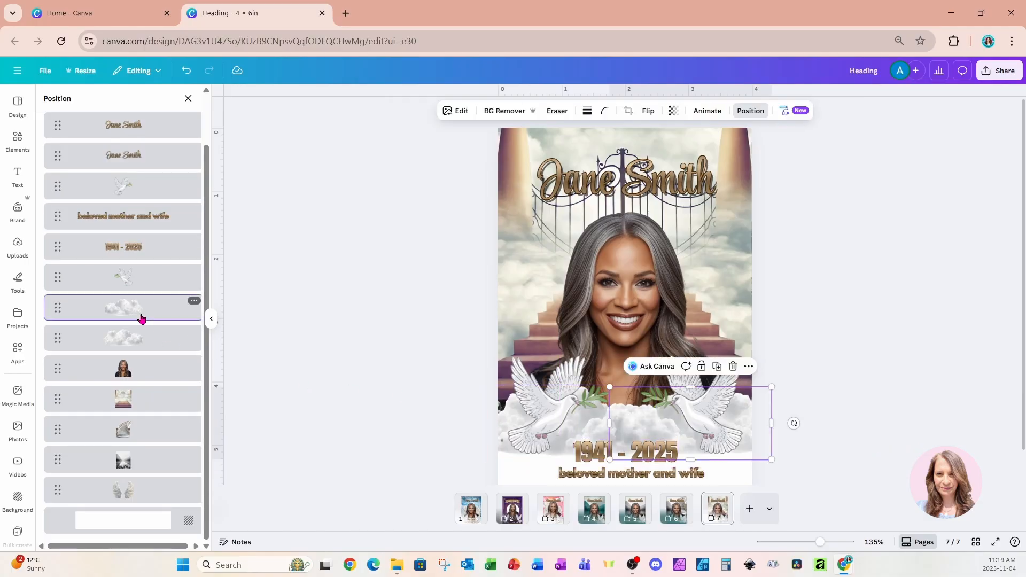
click(717, 366)
drag(708, 430, 560, 458)
click(582, 410)
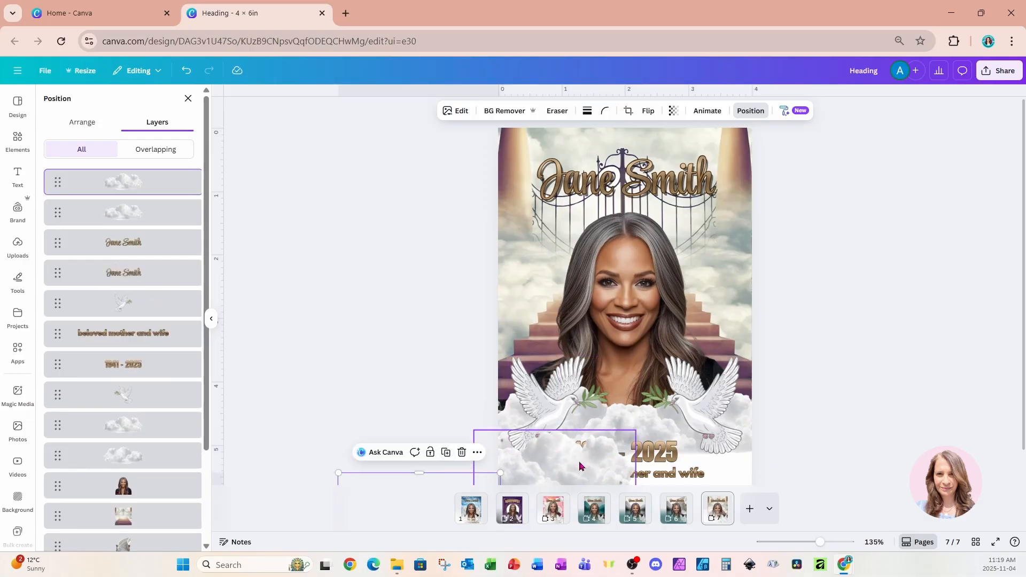
drag(463, 488, 732, 447)
Move both new cloud copies behind the dates, "beloved mother and wife" text and doves.
shift+click(165, 213)
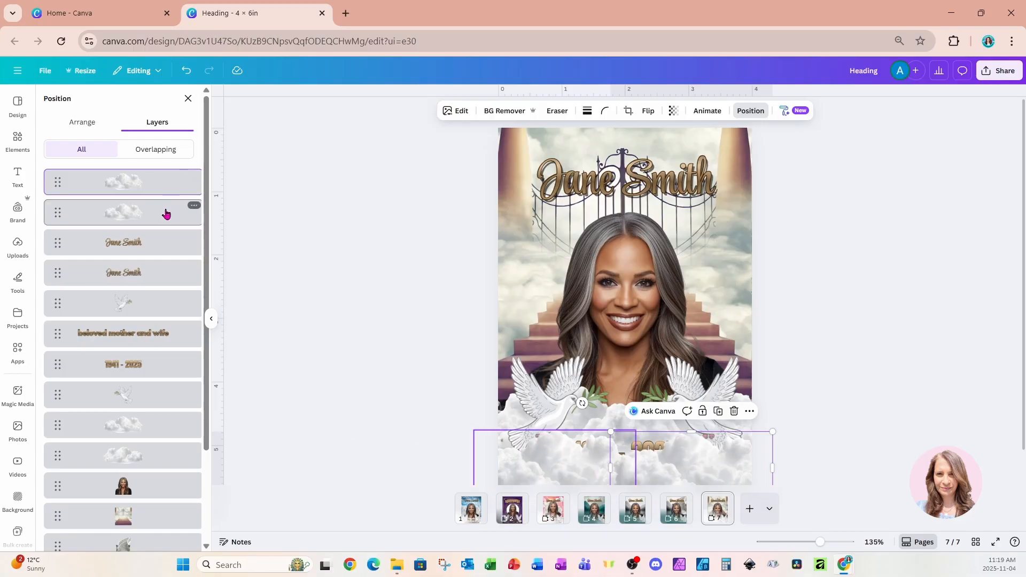
drag(165, 213, 161, 406)
click(873, 337)
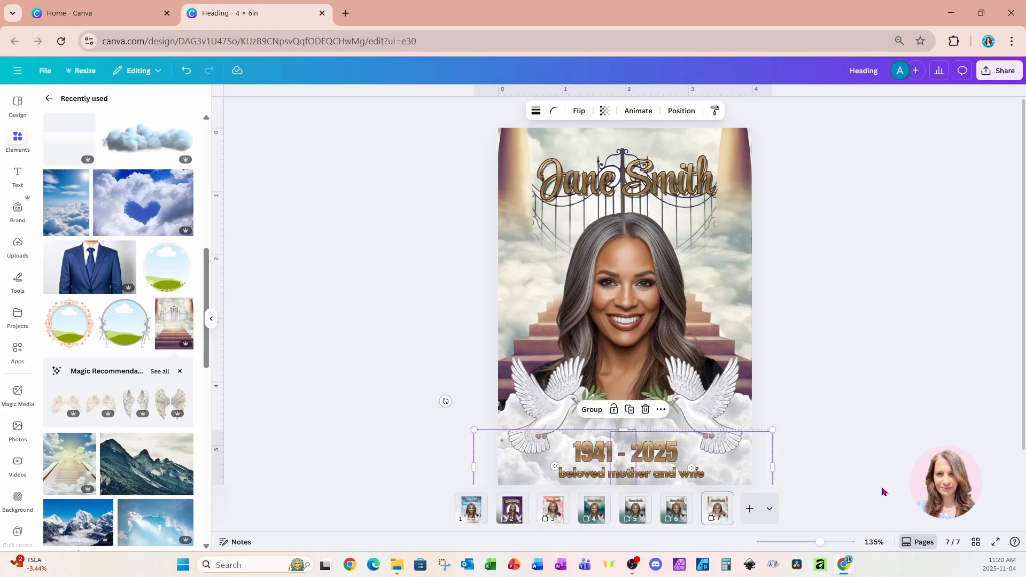
Open page 4, add the recently used white gradient fade, flip it vertically and place it over the bottom of the page.
click(976, 544)
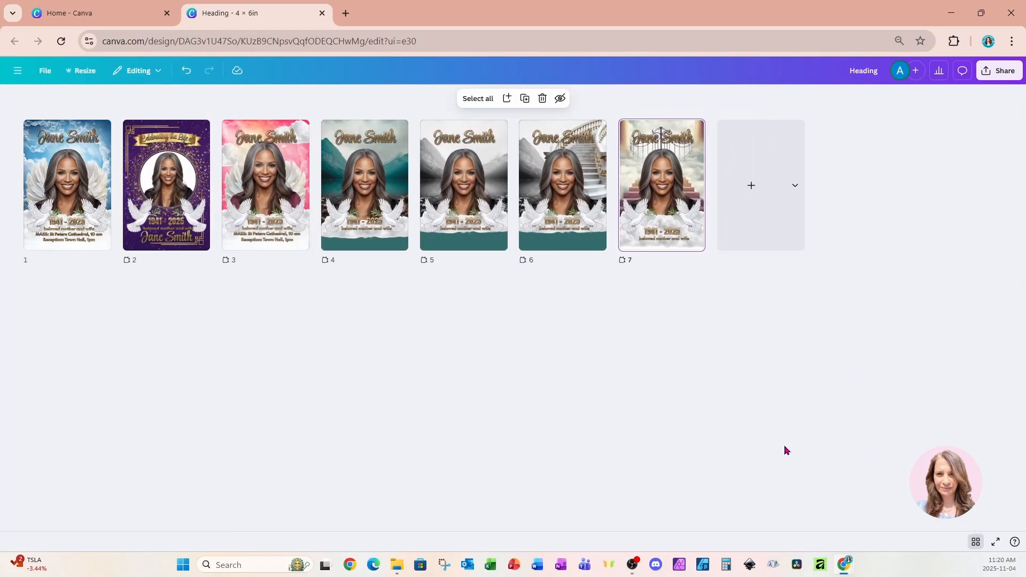
click(378, 218)
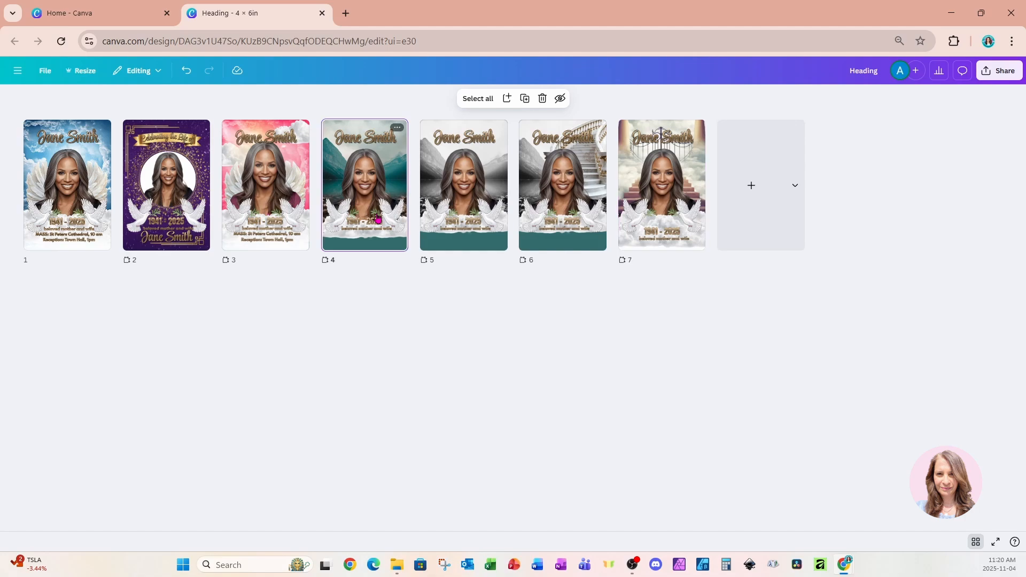
double_click(377, 218)
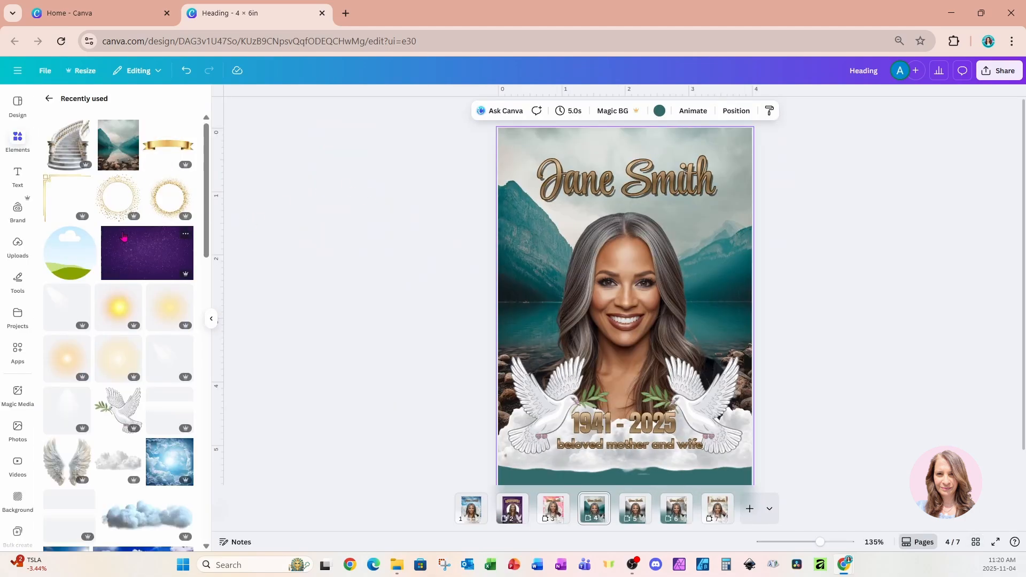
drag(169, 409, 638, 392)
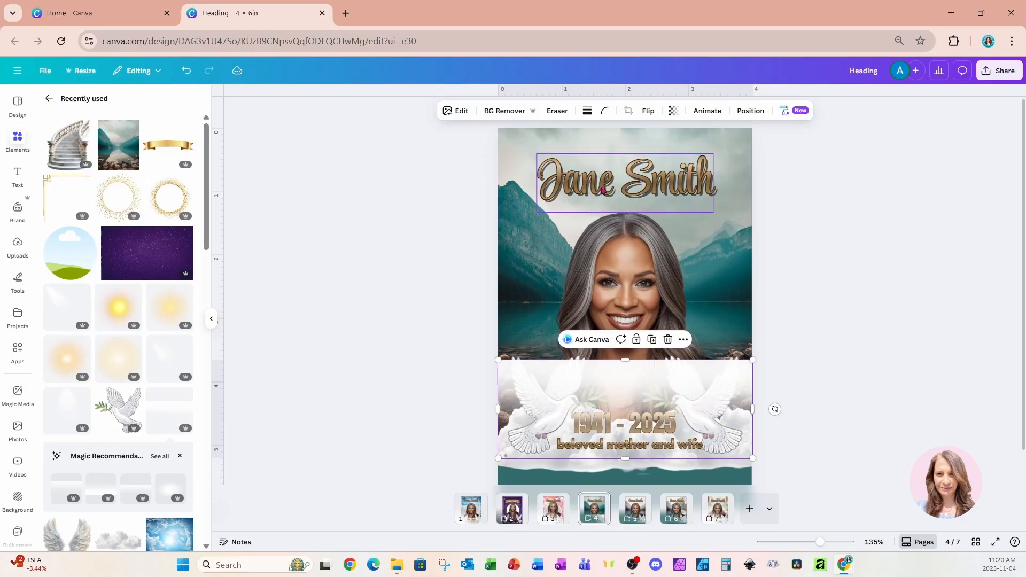
click(648, 110)
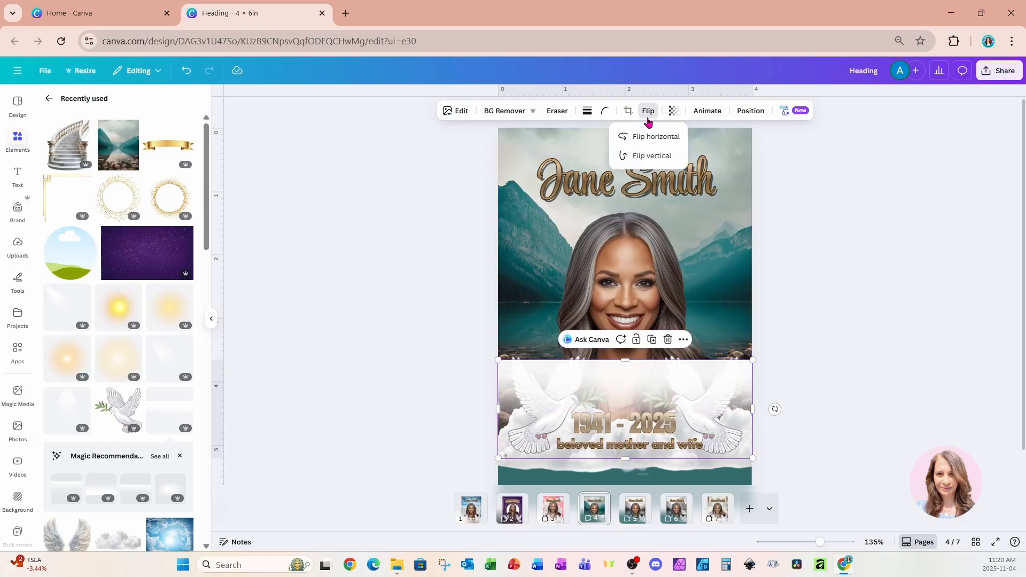
click(650, 155)
drag(741, 384, 738, 407)
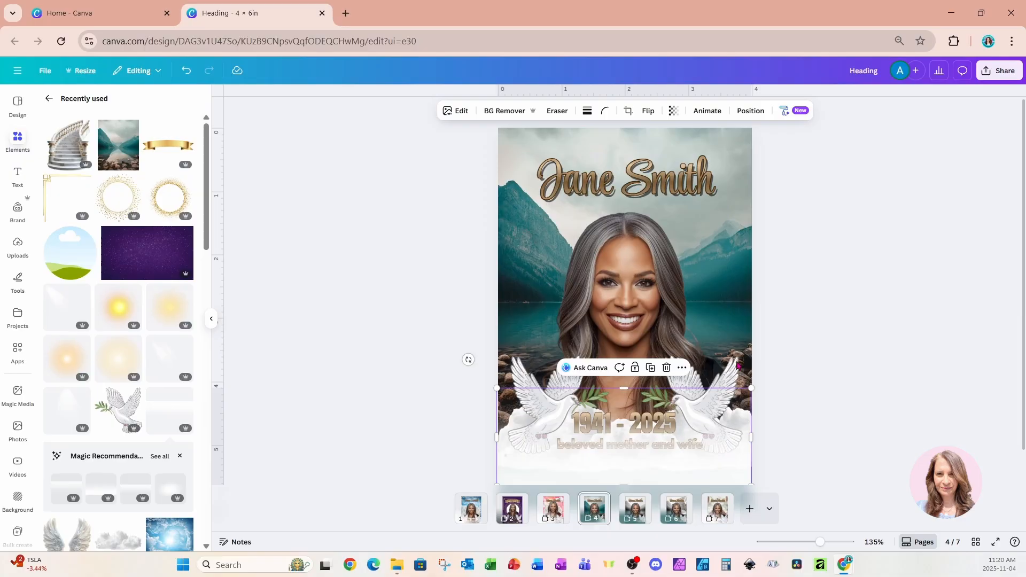
Move the white gradient behind the dates and "beloved mother and wife" text on page 4, and show all pages in a grid.
click(750, 110)
drag(165, 231, 148, 342)
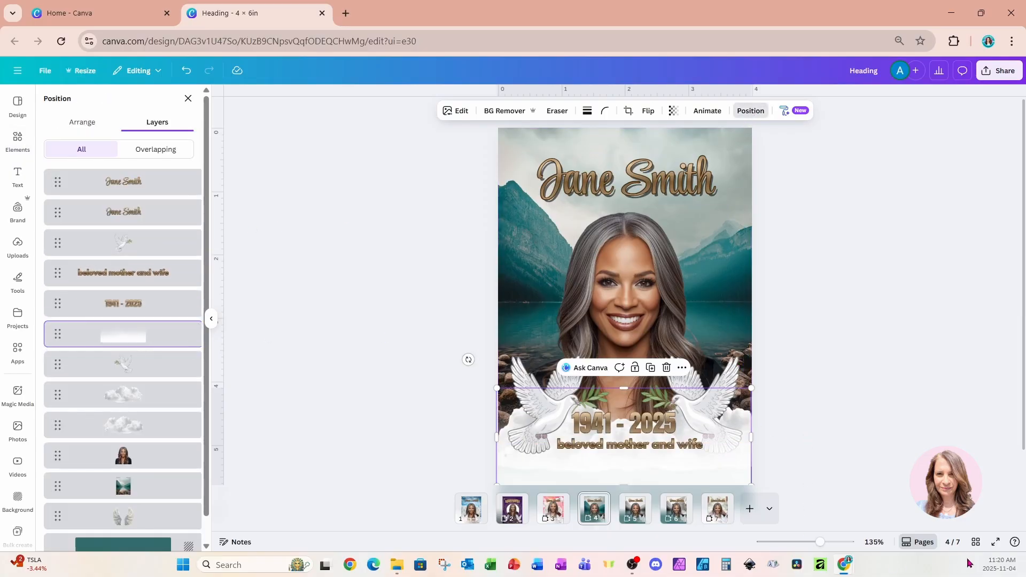
click(976, 544)
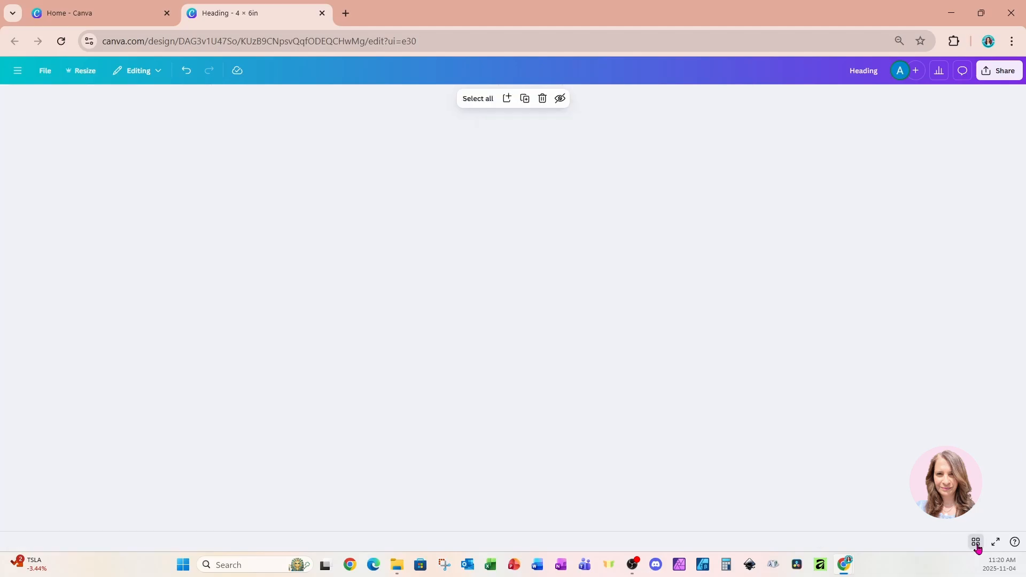